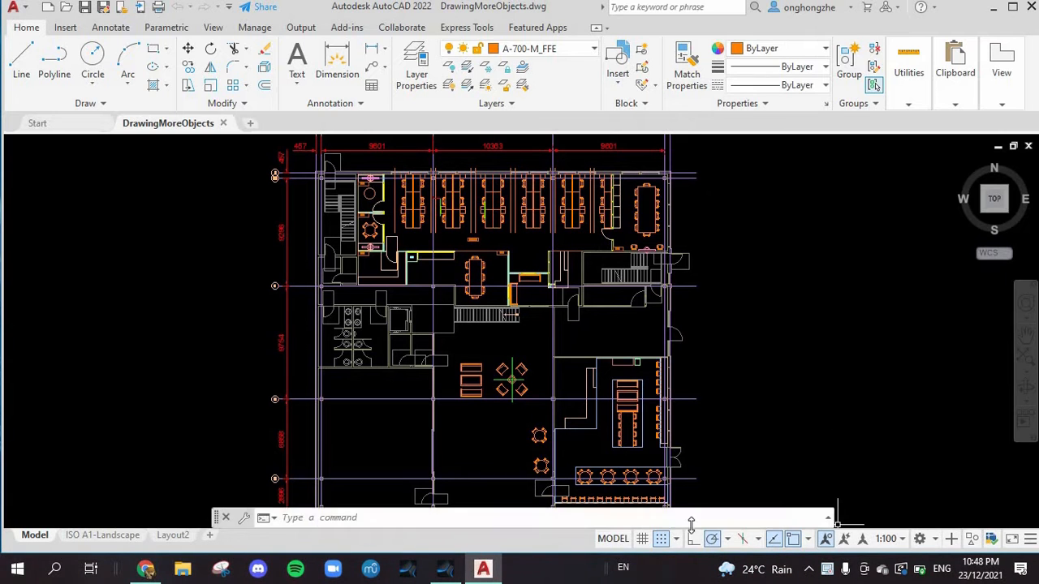
Step: Turn on the grid display in the drawing area
left_click(641, 539)
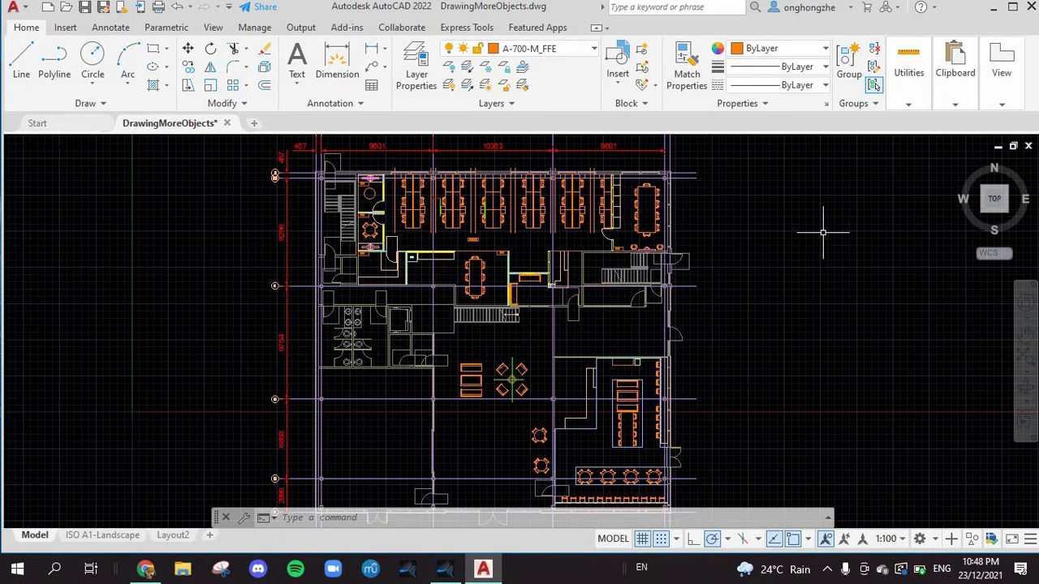
Step: Change the interface color theme to Dark in the display options
type("op")
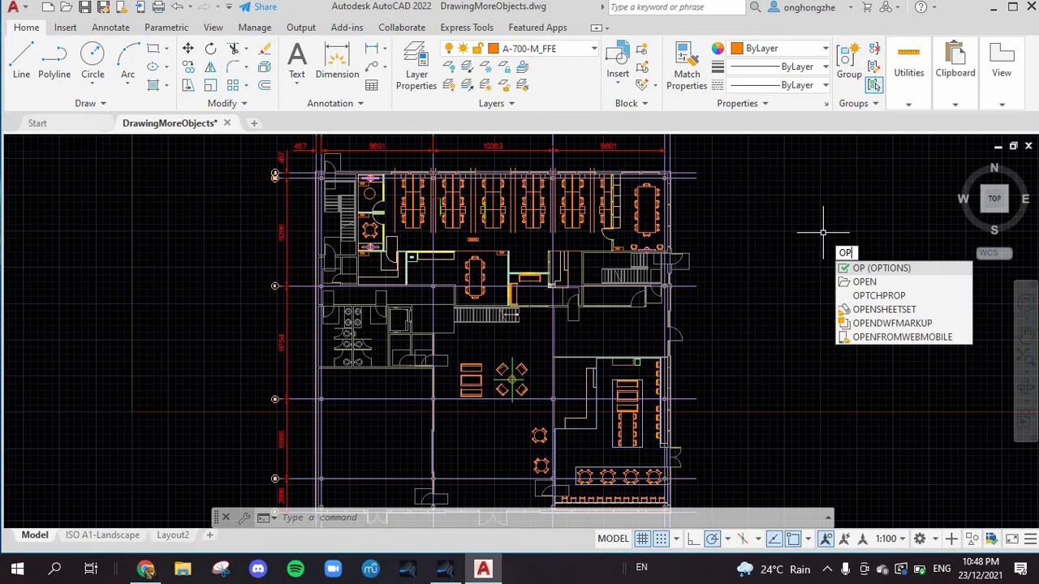
type("tion")
key("Return")
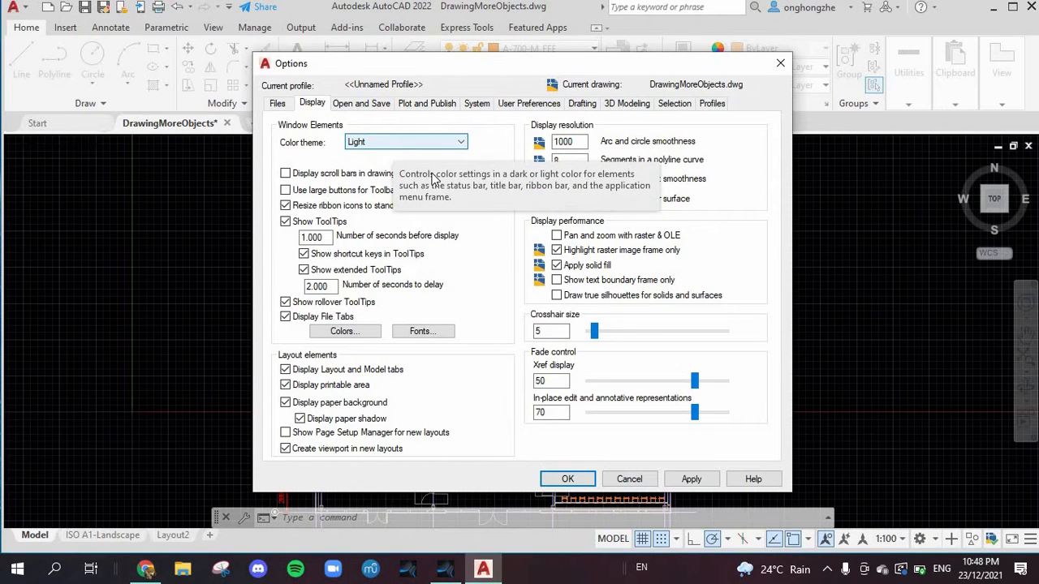
left_click(429, 143)
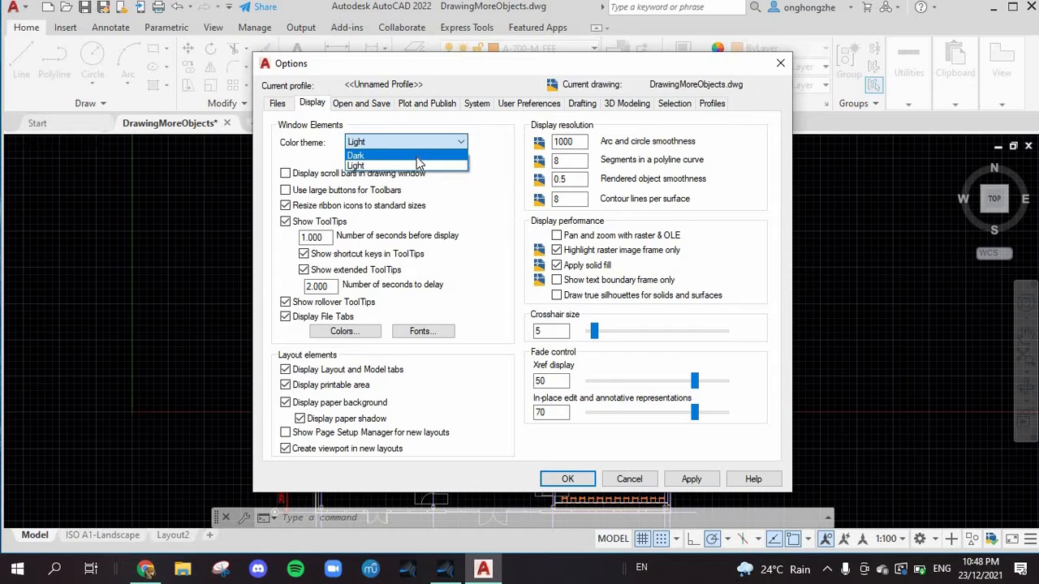
left_click(416, 157)
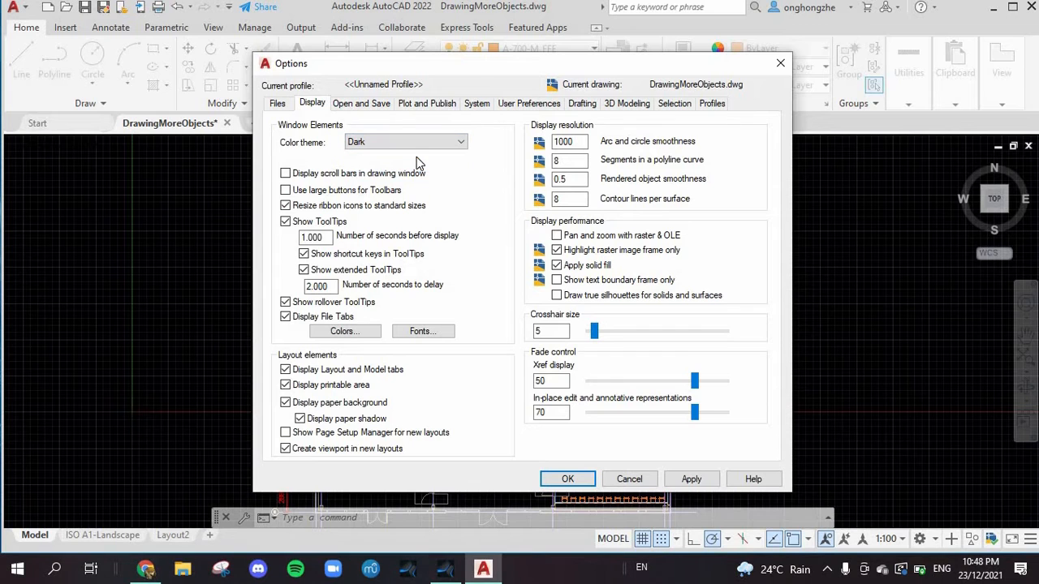
left_click(567, 479)
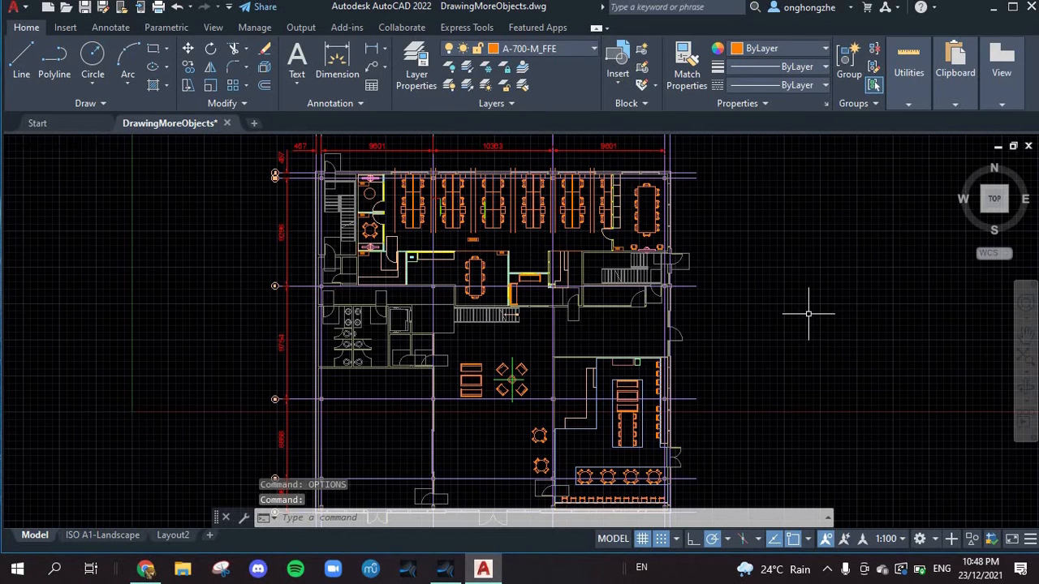
right_click(802, 258)
left_click(797, 226)
type("op")
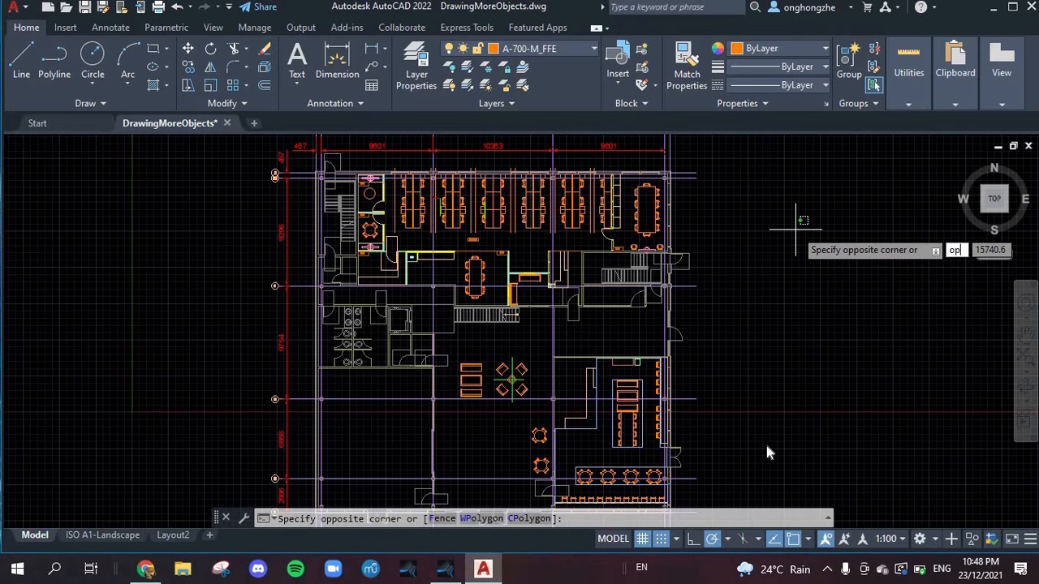
key("Escape")
Step: Undo the last options change
right_click(827, 299)
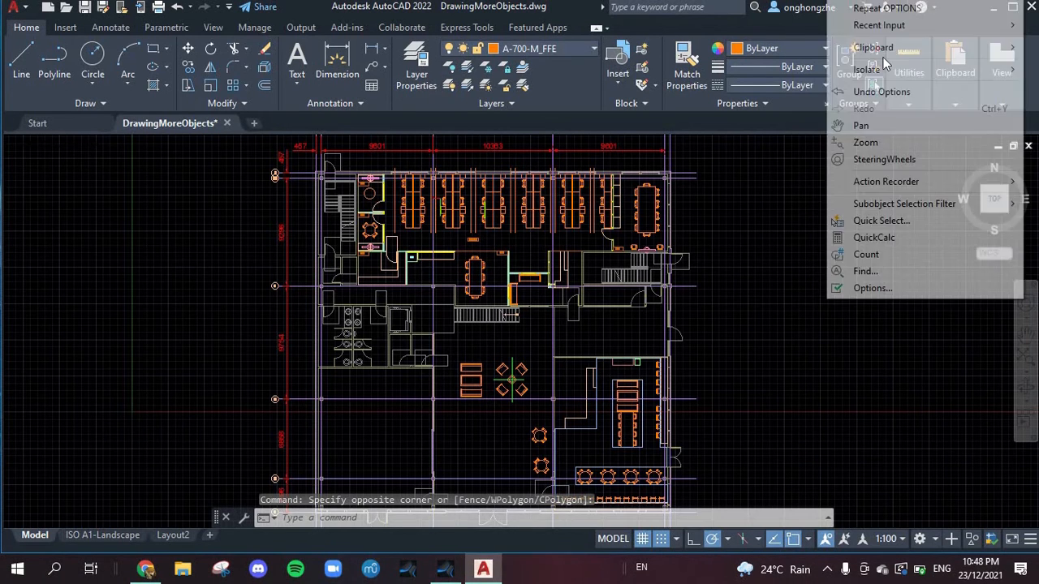
left_click(888, 92)
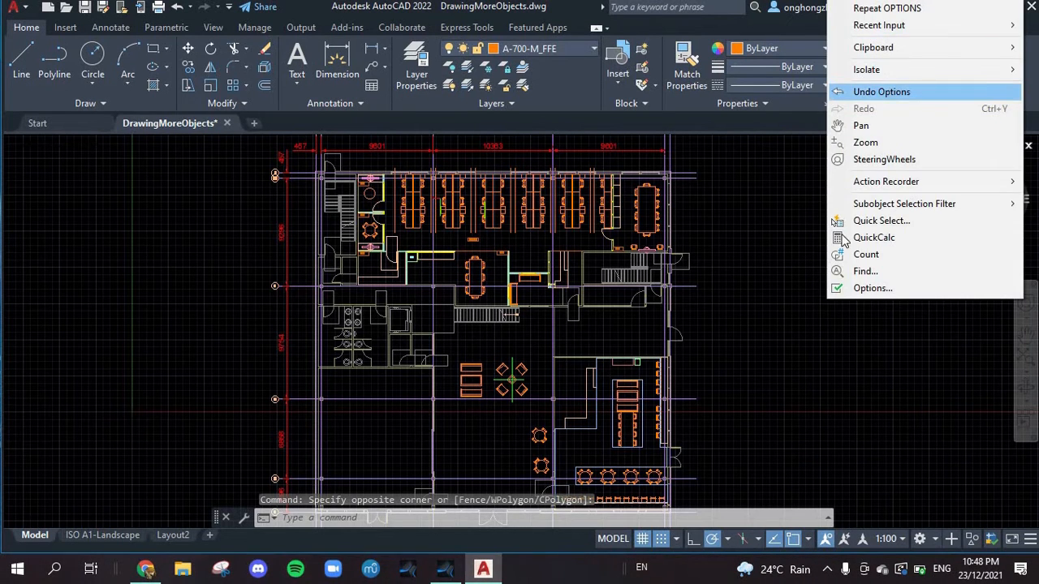
right_click(782, 216)
left_click(751, 206)
type("op")
key("Escape")
Step: In the display options, set the uniform background color of the 2D model space to Cyan and apply it
type("op")
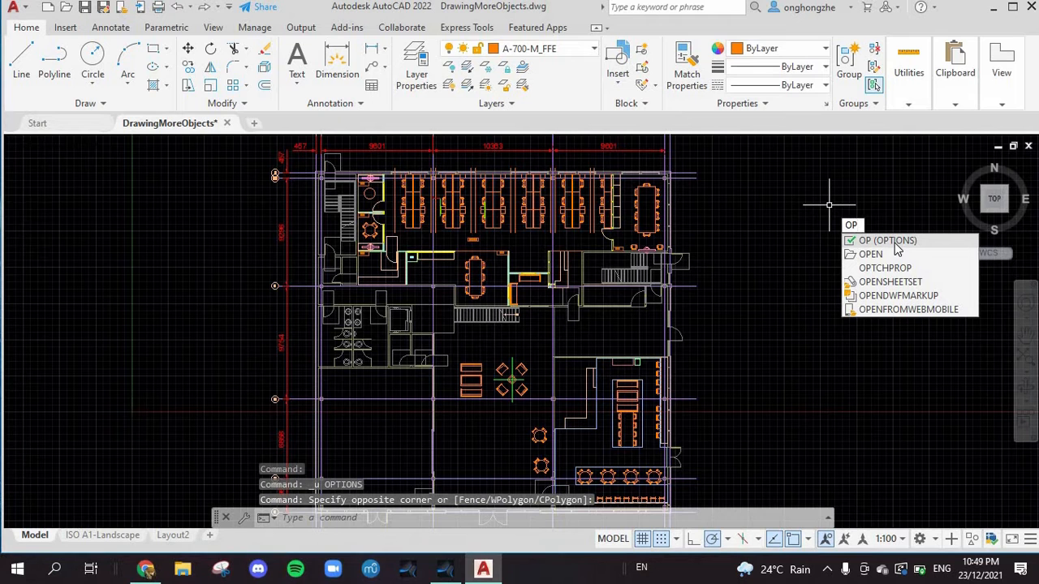
left_click(888, 240)
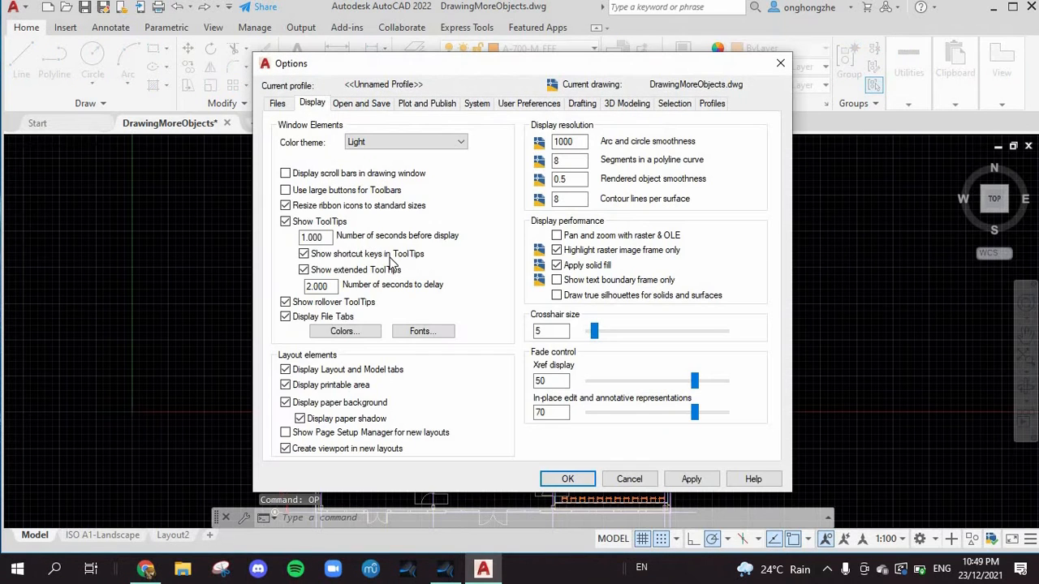
left_click(333, 335)
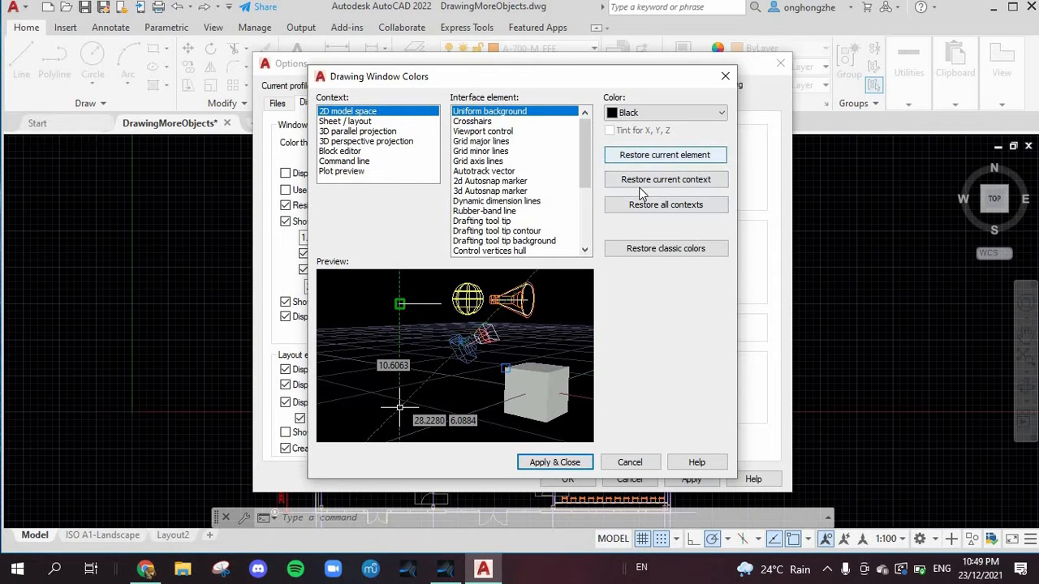
left_click(627, 115)
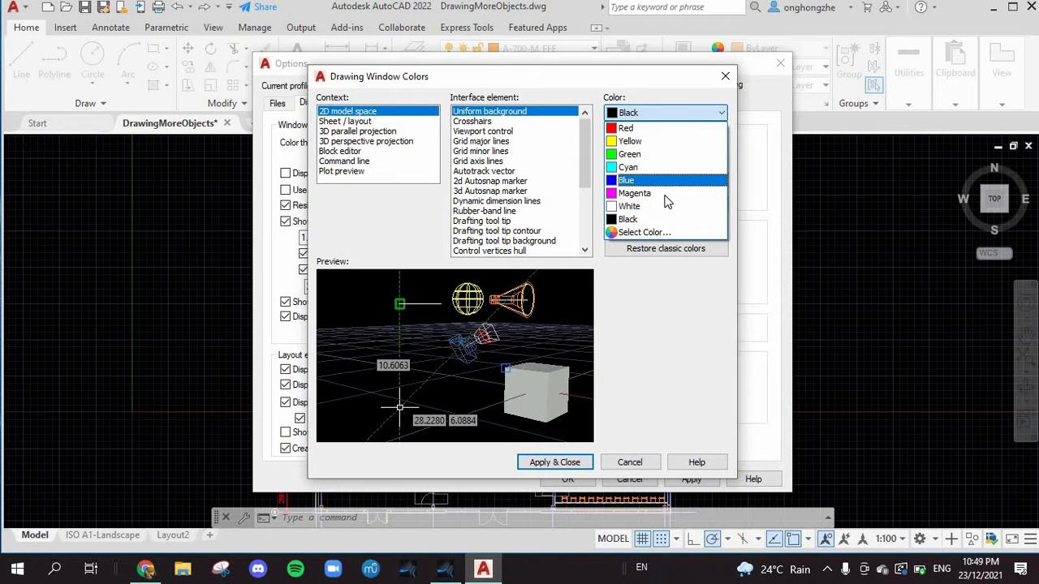
left_click(665, 167)
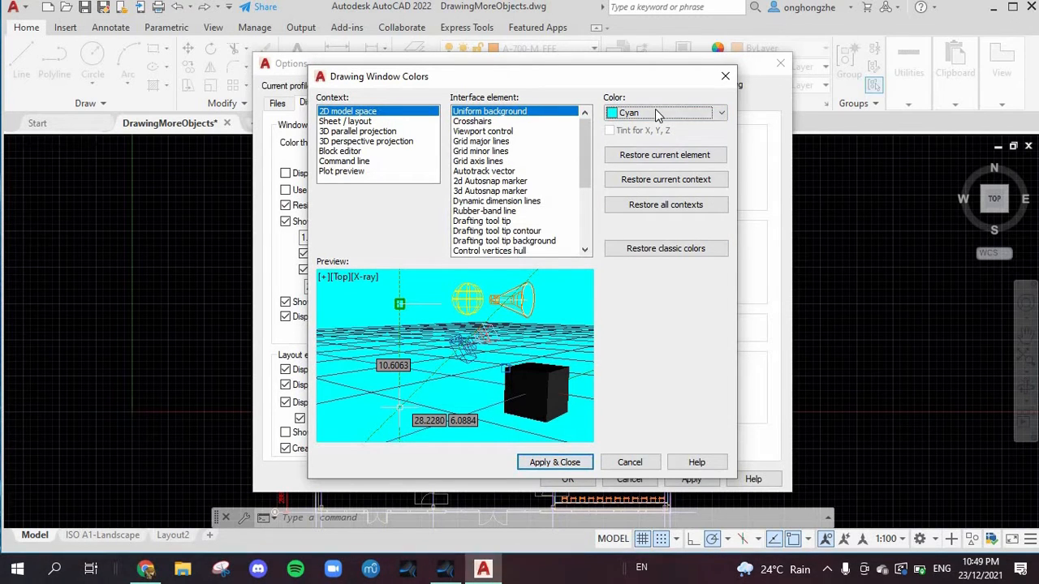
left_click(542, 462)
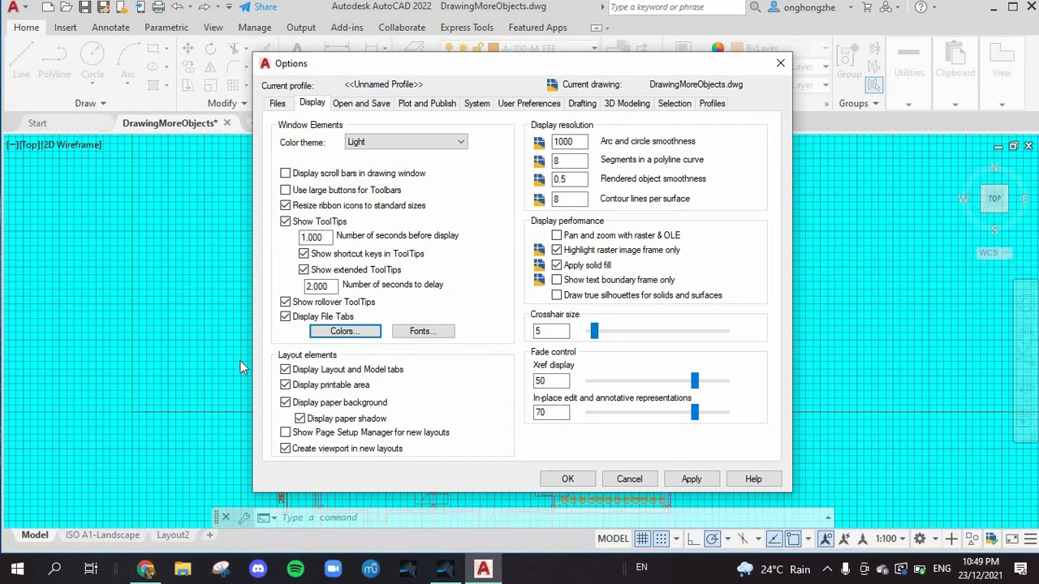
Step: Set the uniform background color of the 2D model space to Black and apply it
left_click(345, 332)
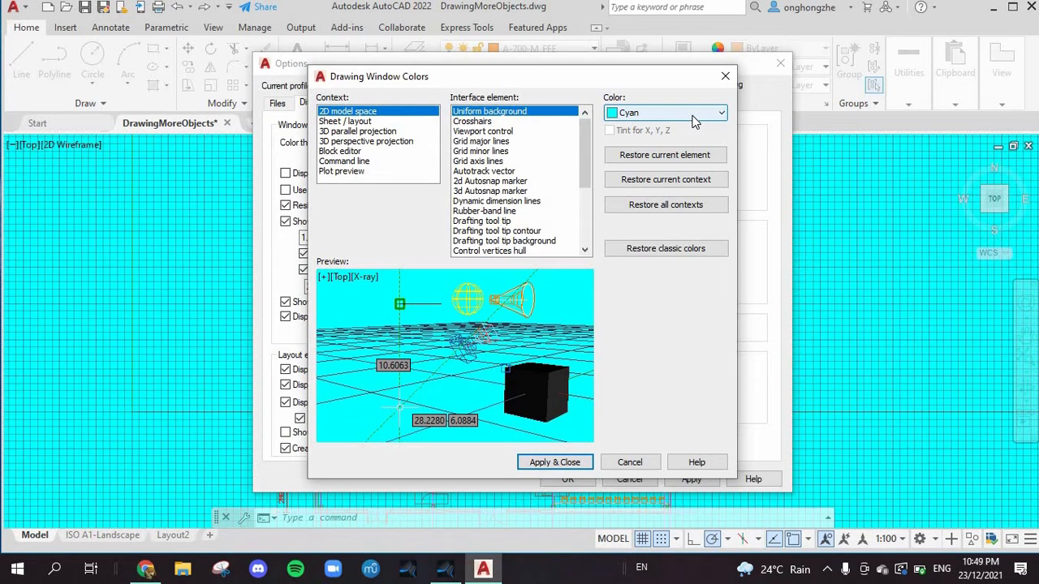
left_click(694, 114)
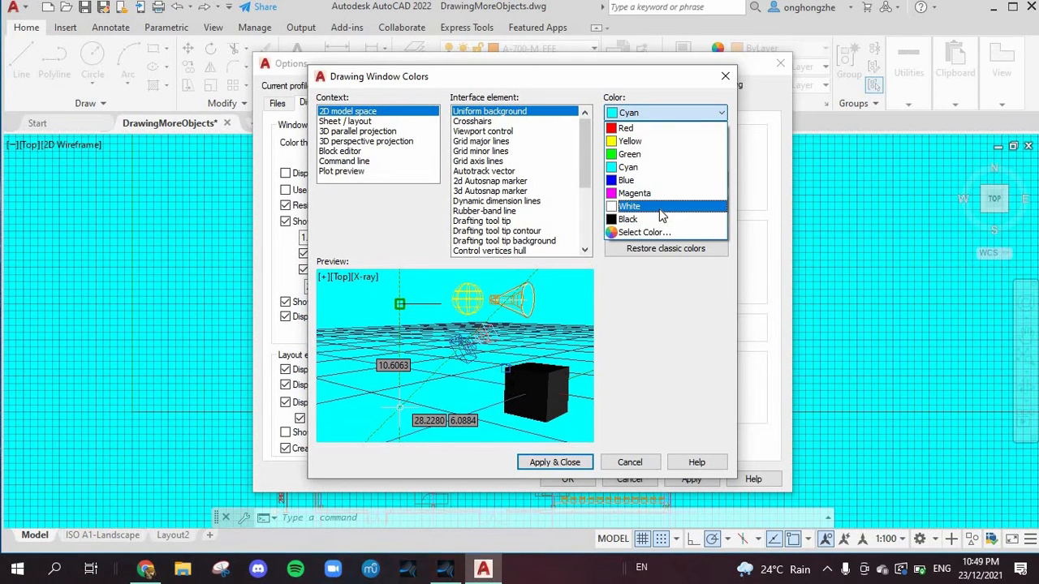
left_click(645, 219)
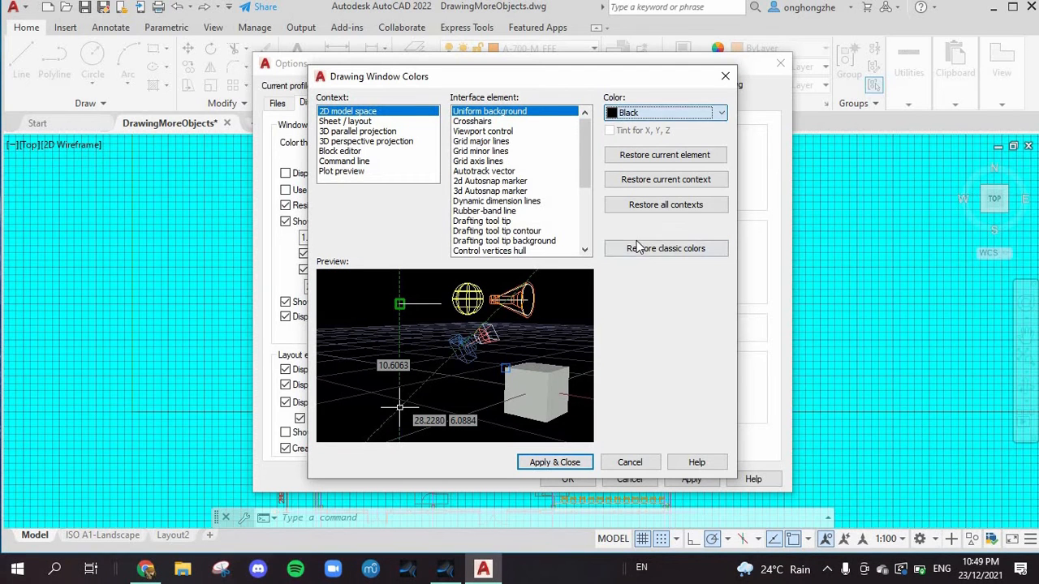
left_click(540, 462)
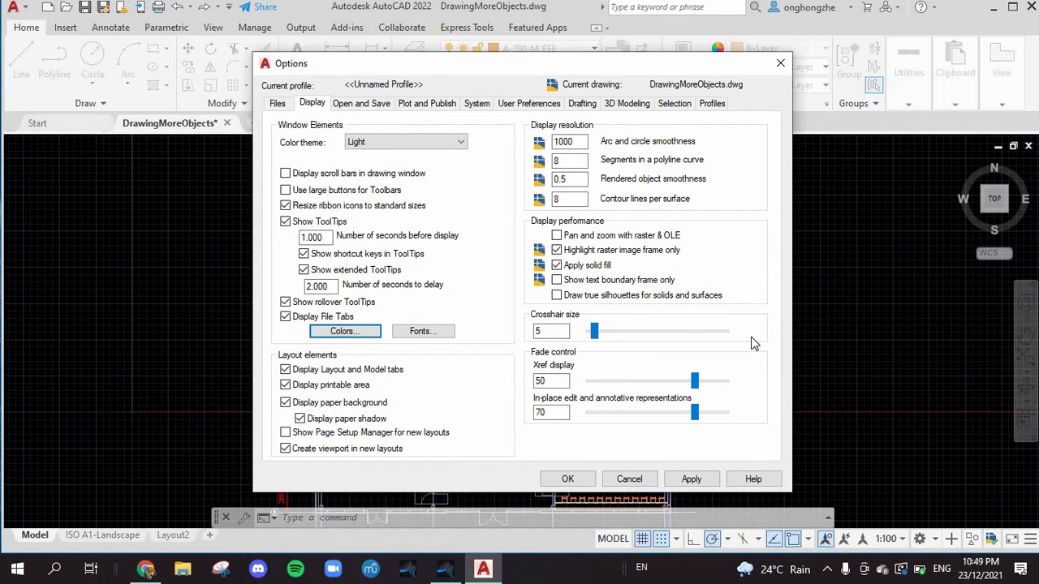
Step: Set the window color theme to Dark and accept the options
left_click(441, 142)
left_click(444, 155)
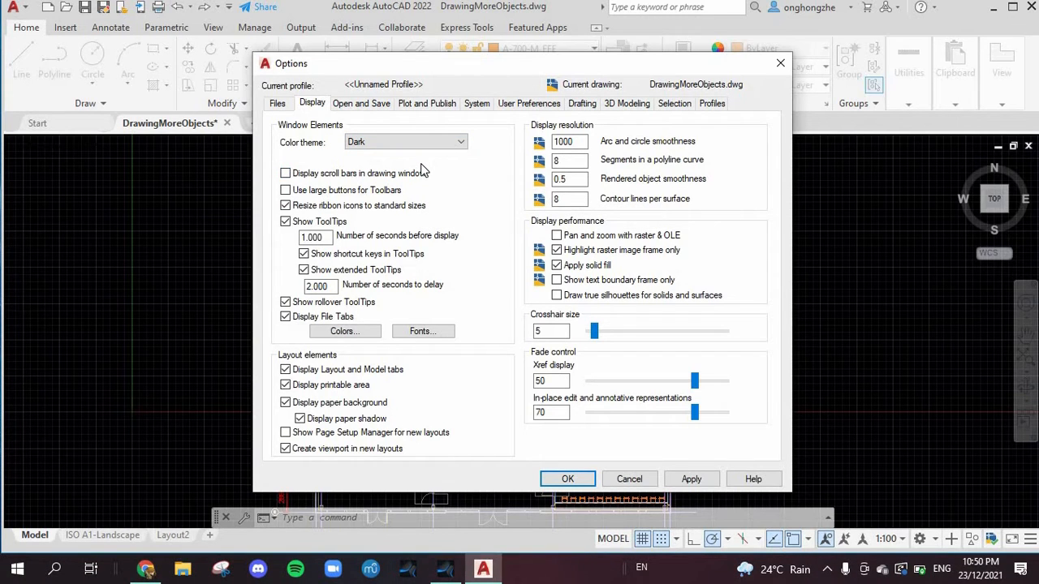
left_click(567, 480)
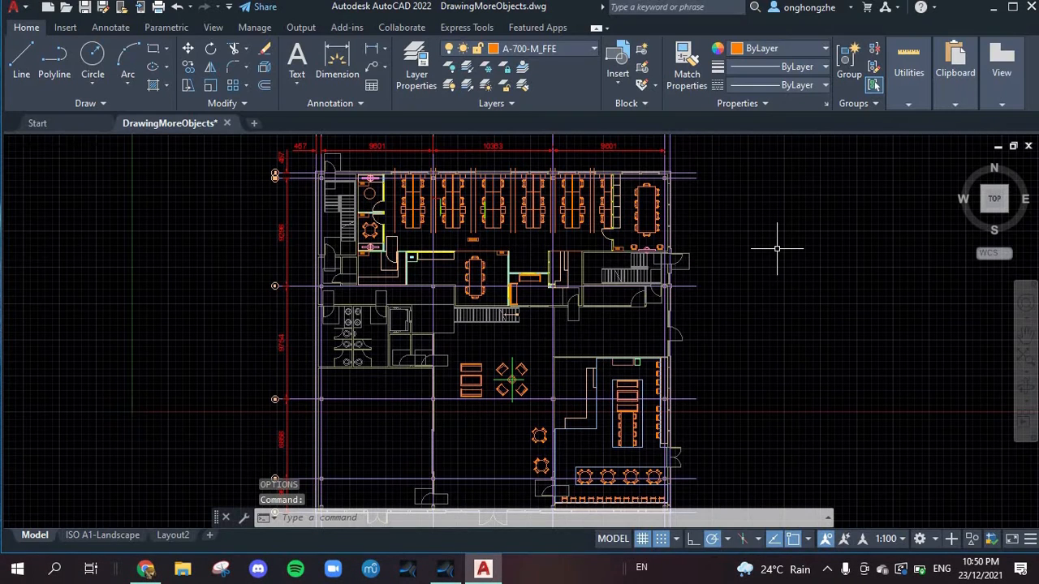
Step: Reopen the program options and look over the plot and publish settings and the system settings
type("OP")
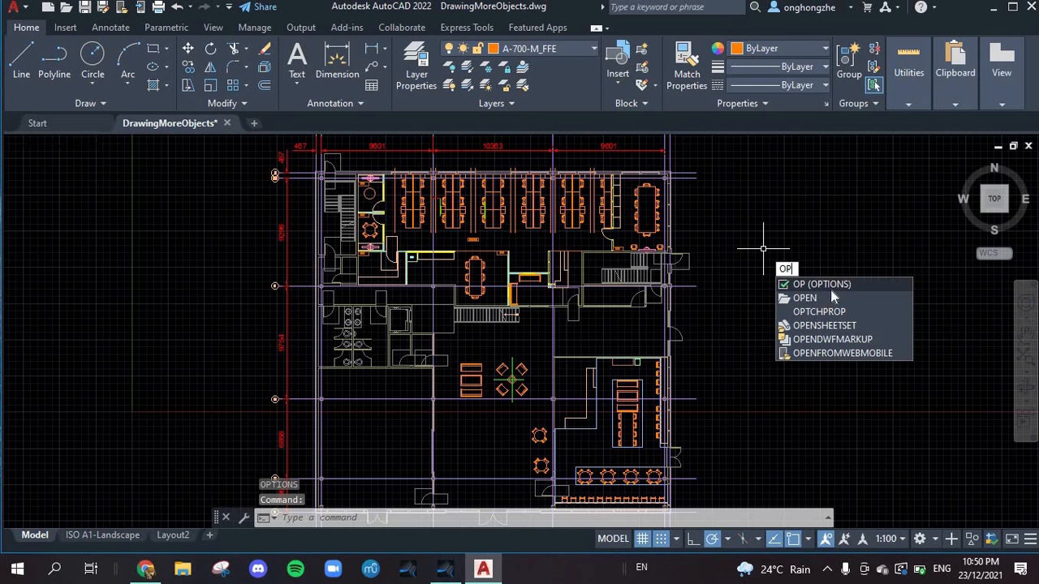
left_click(833, 285)
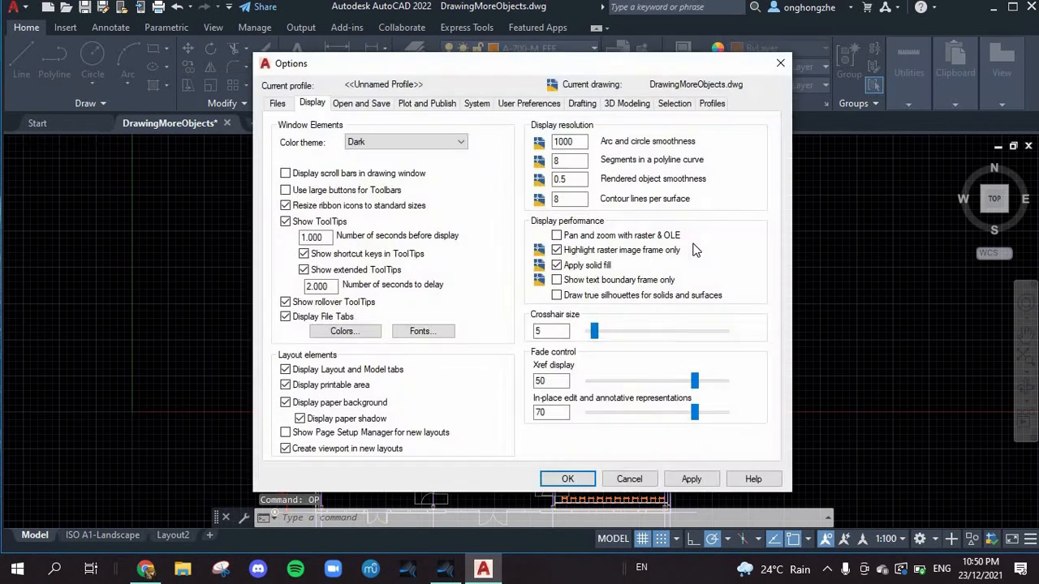
left_click(434, 104)
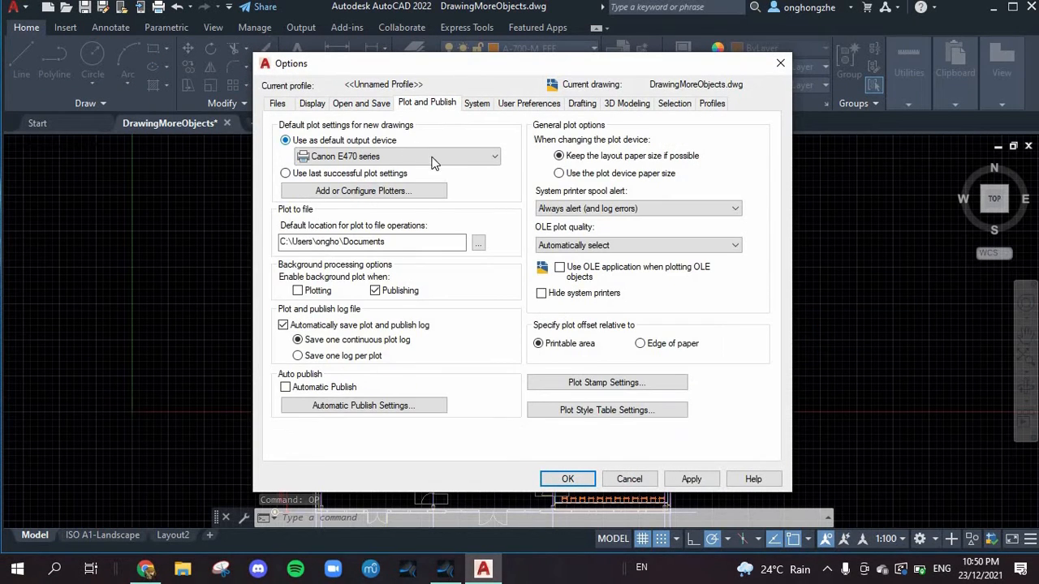
left_click(476, 105)
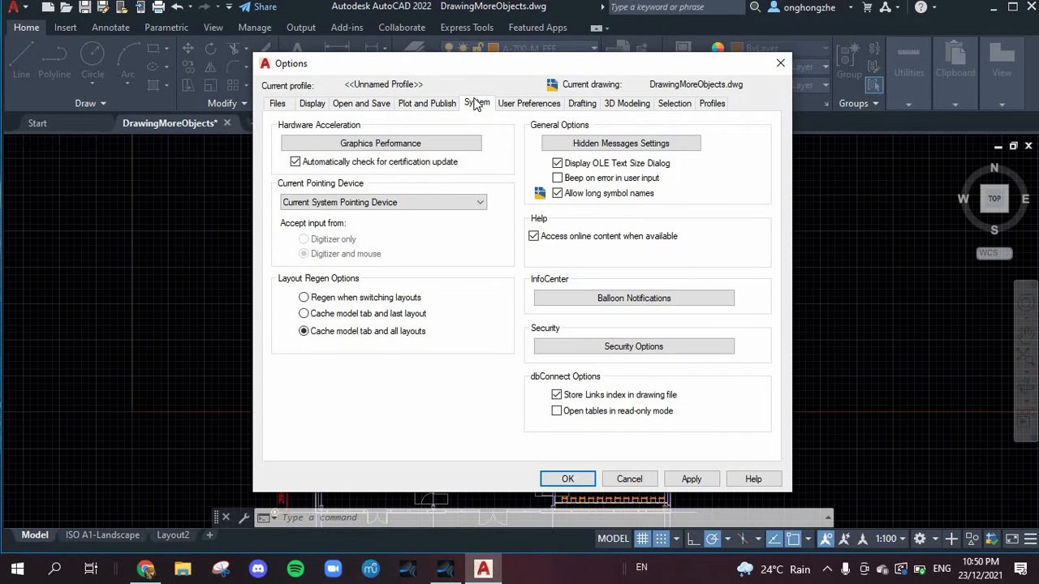
Step: Browse the default file formats for saving drawings and choose AutoCAD 2018 Drawing (*.dwg)
left_click(375, 105)
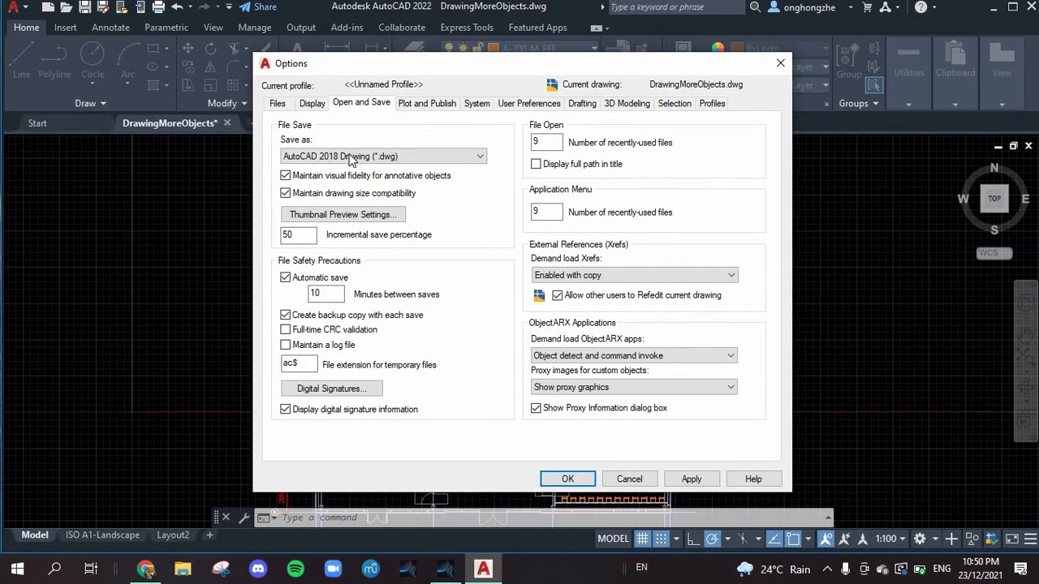
left_click(388, 157)
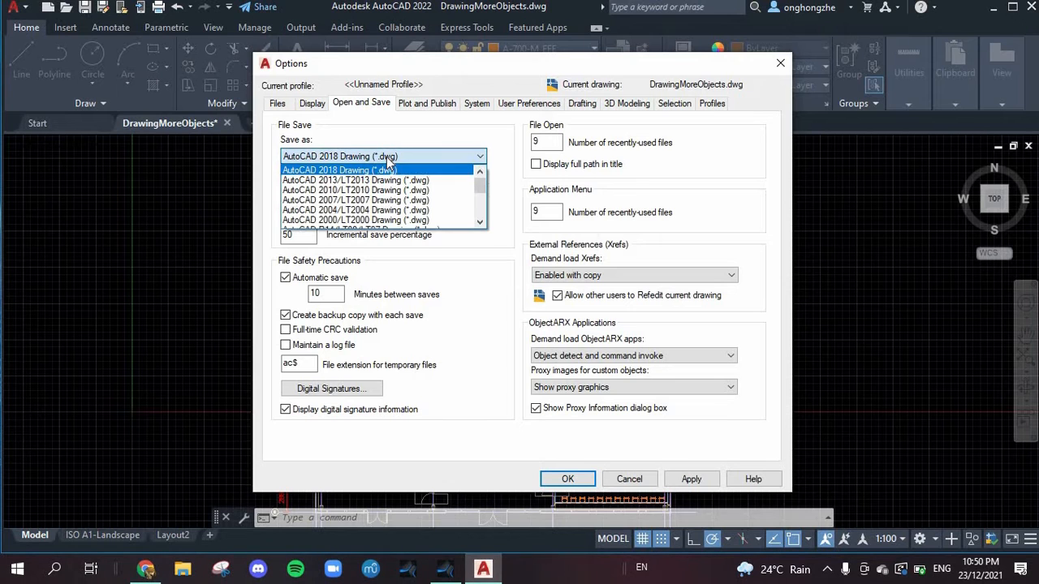
scroll(406, 212, "down", 6)
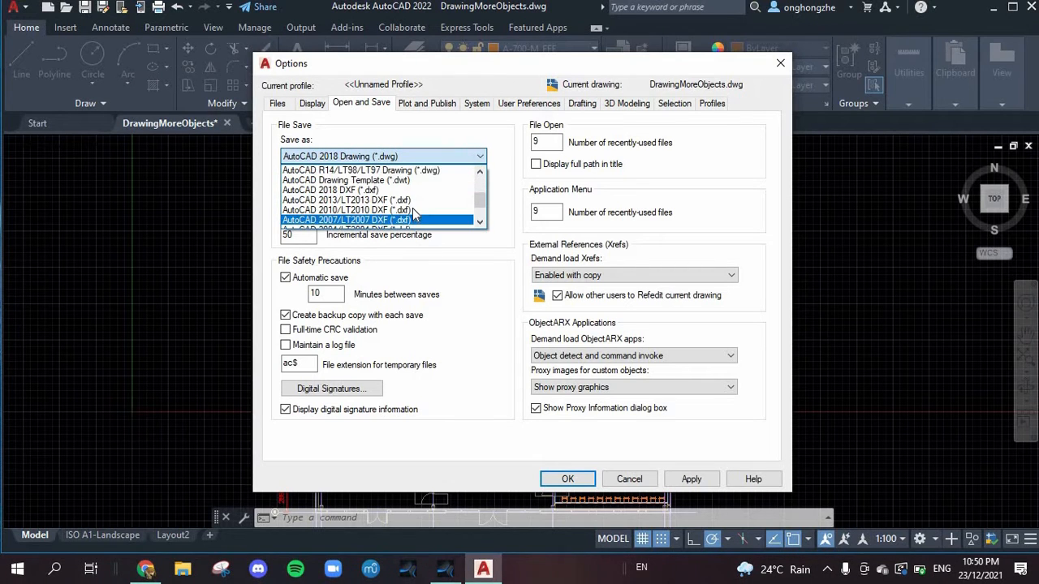
scroll(414, 213, "up", 3)
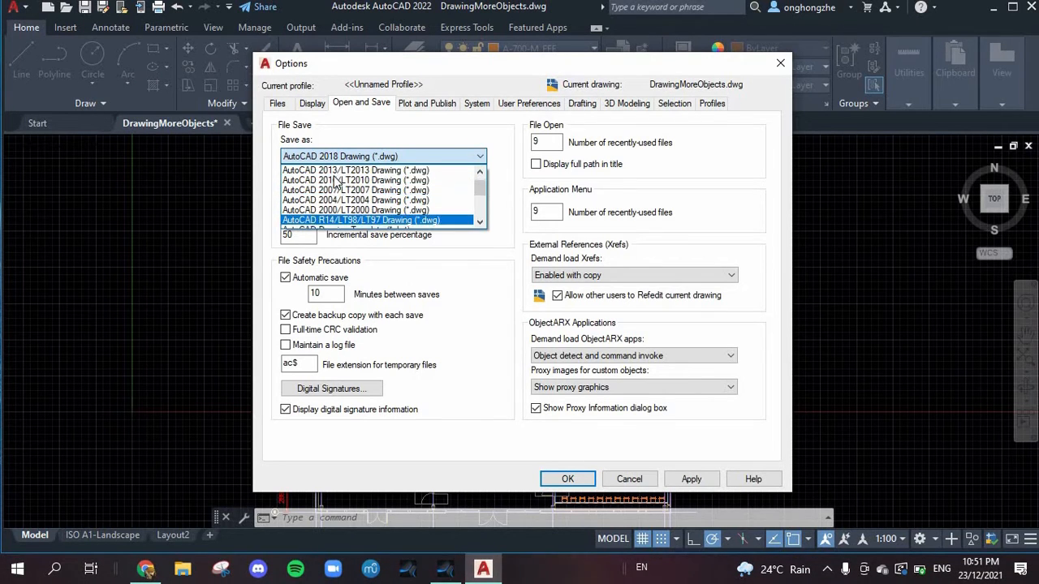
scroll(362, 193, "down", 1)
scroll(362, 193, "up", 1)
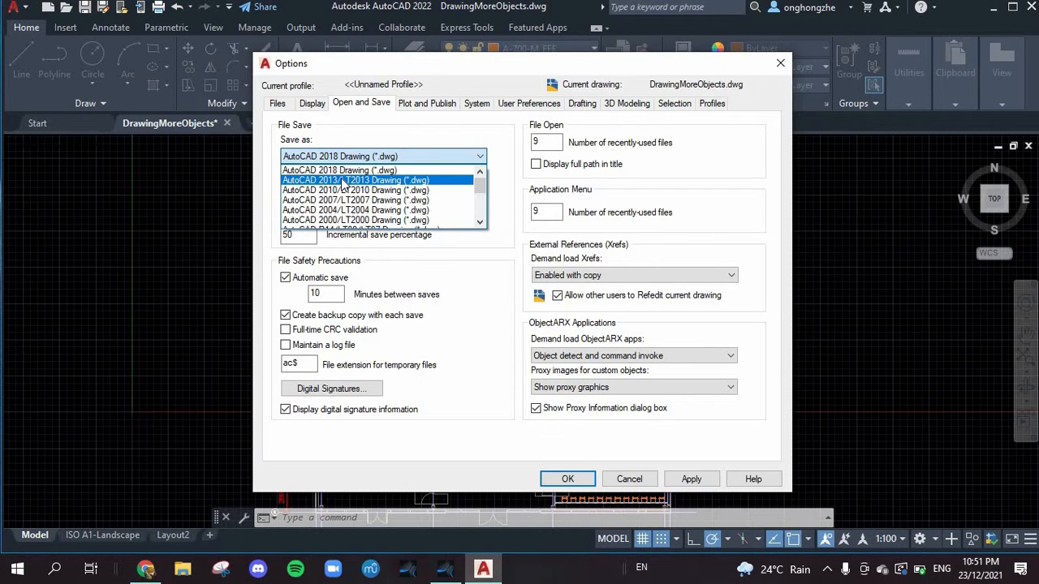
left_click(449, 172)
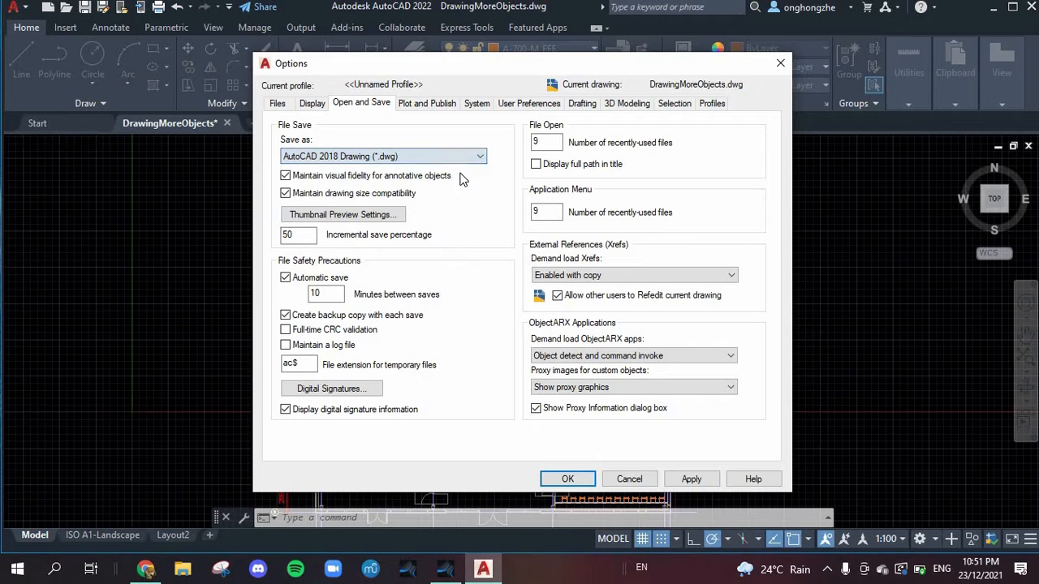
Step: Browse the insertion scale units in the user preferences and set the source content units to Microns
left_click(478, 103)
left_click(542, 108)
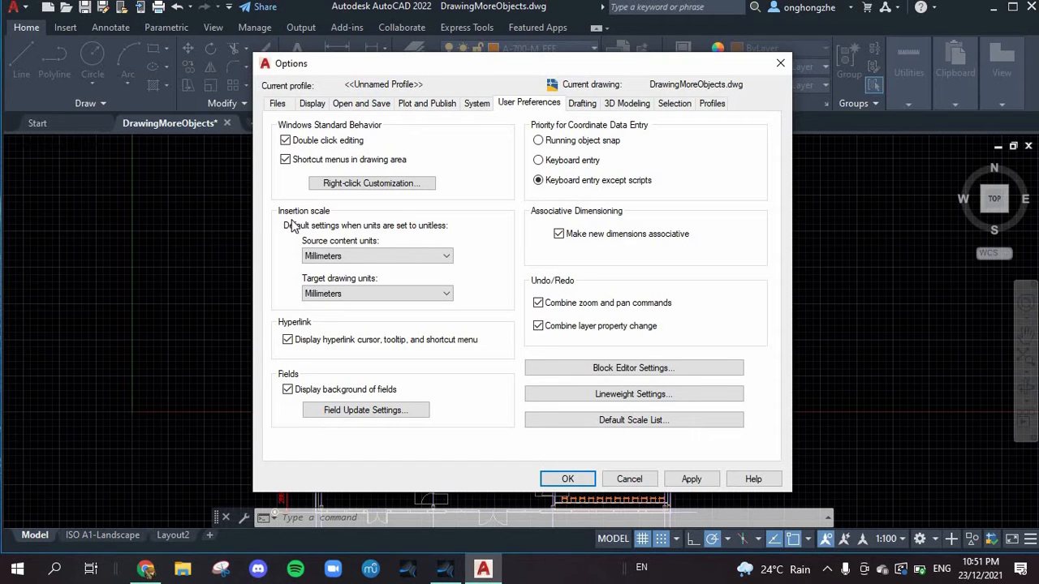
left_click(361, 259)
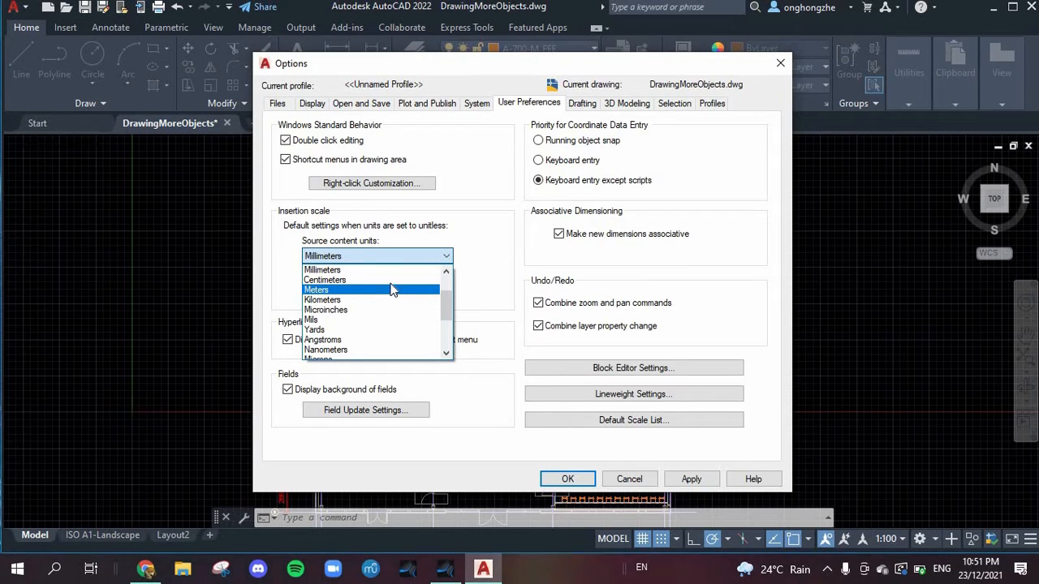
scroll(392, 302, "down", 1)
scroll(388, 305, "down", 2)
scroll(381, 292, "up", 4)
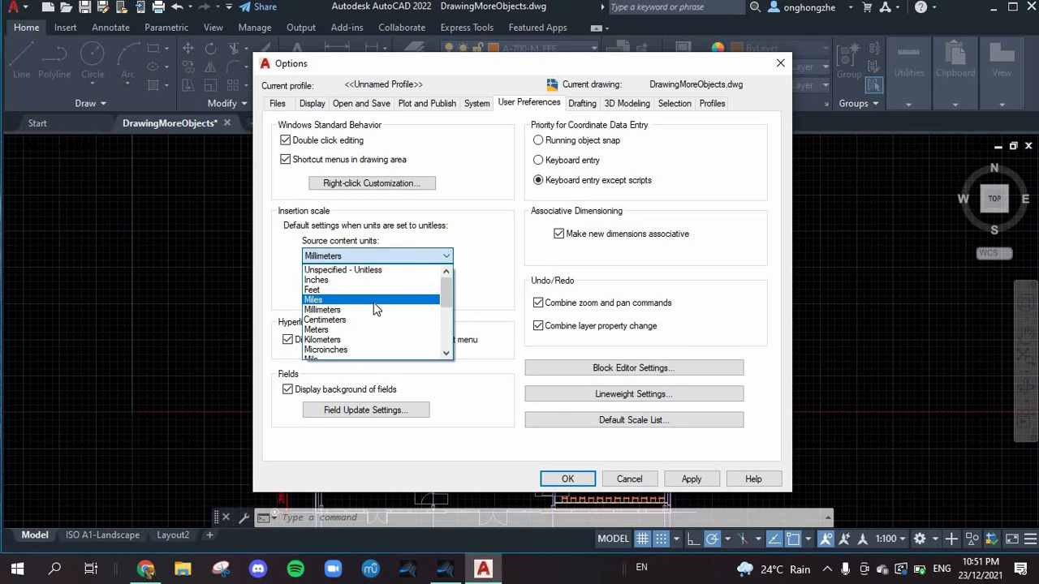
scroll(374, 309, "down", 4)
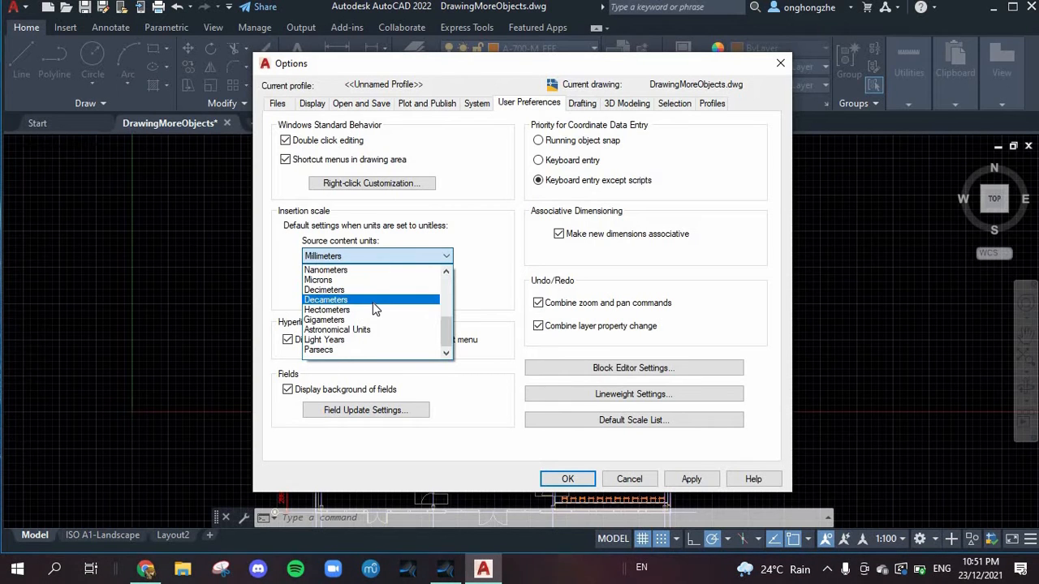
scroll(374, 308, "up", 2)
scroll(375, 308, "up", 2)
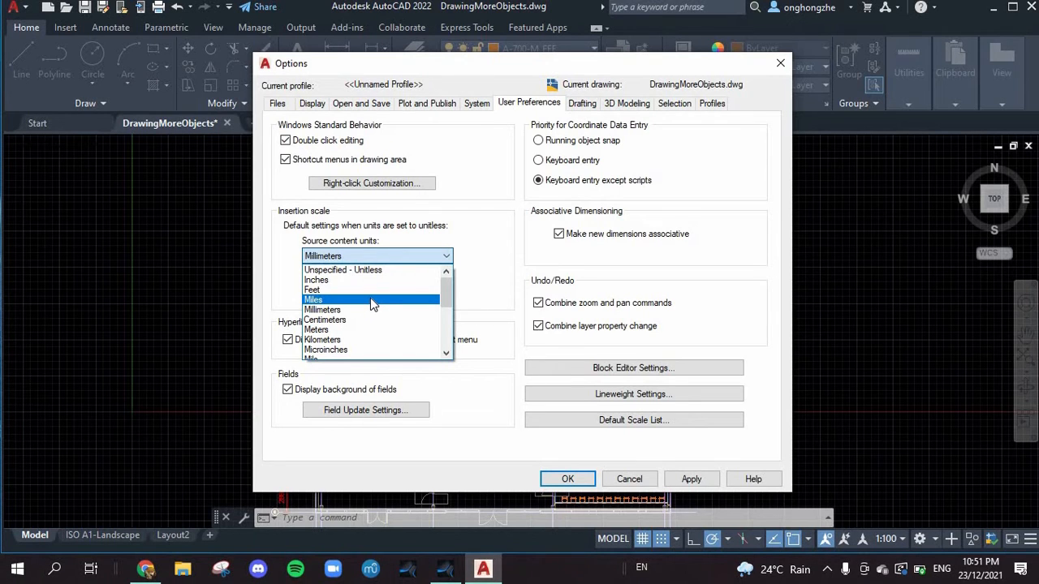
scroll(368, 289, "down", 2)
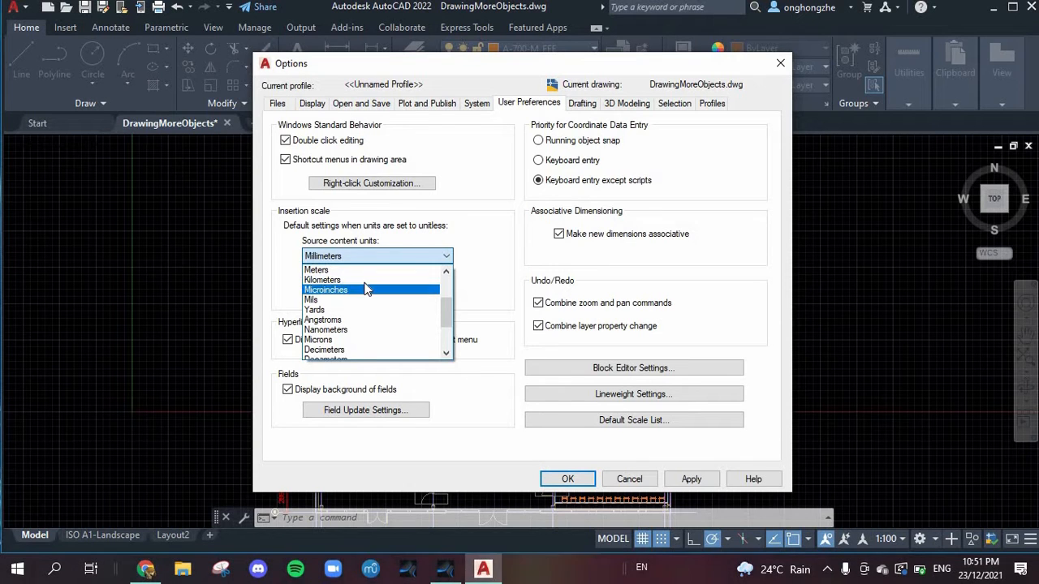
scroll(370, 313, "down", 2)
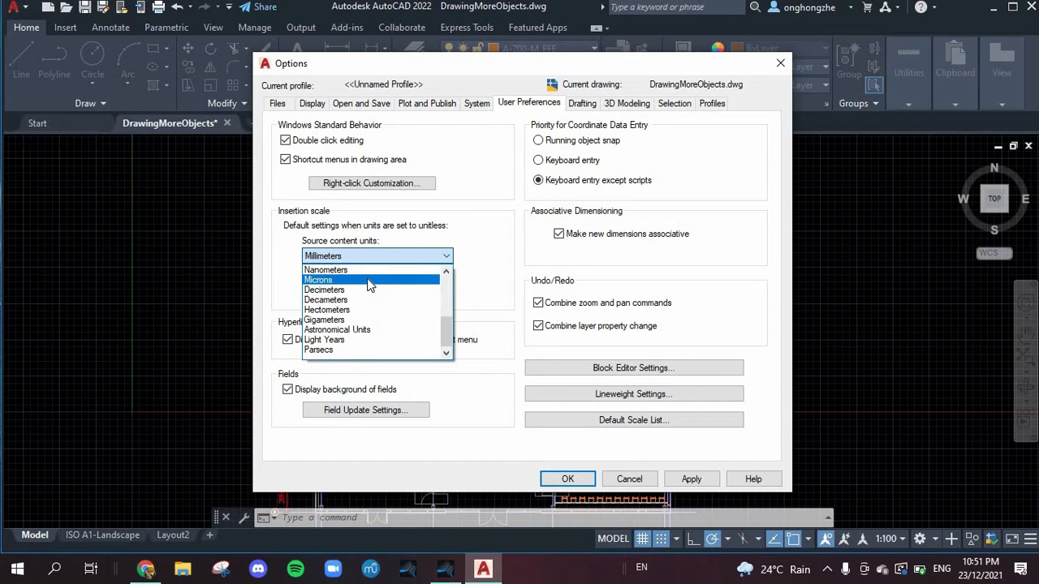
left_click(362, 279)
Step: Set the target drawing units of the insertion scale to Microns
left_click(366, 295)
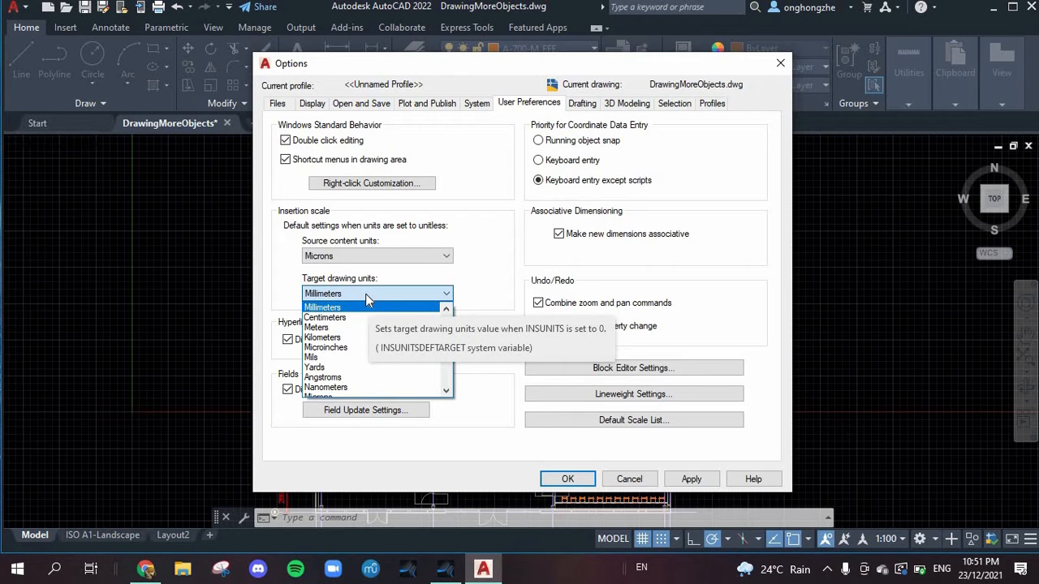
scroll(374, 373, "down", 3)
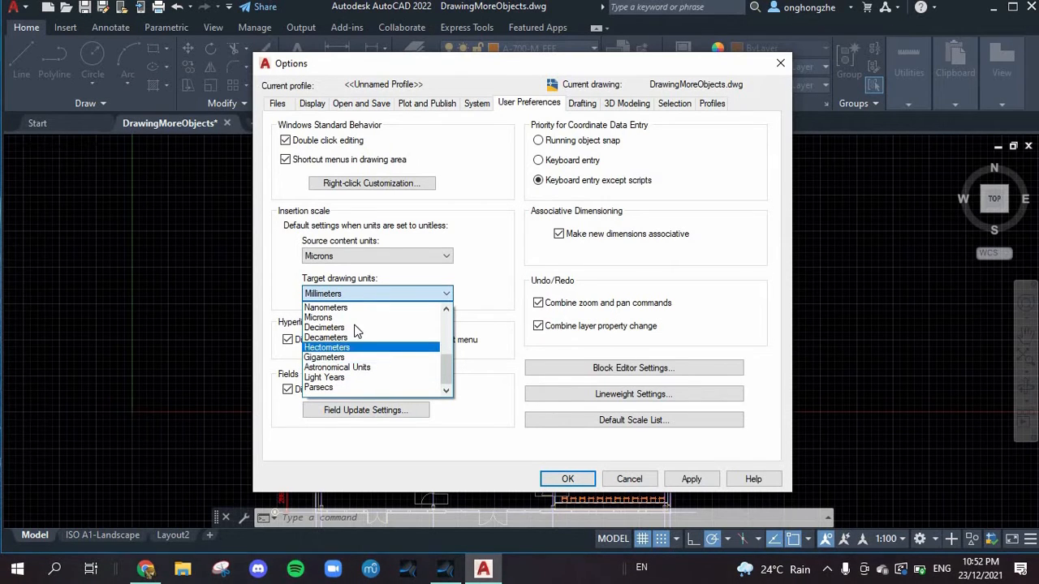
left_click(360, 318)
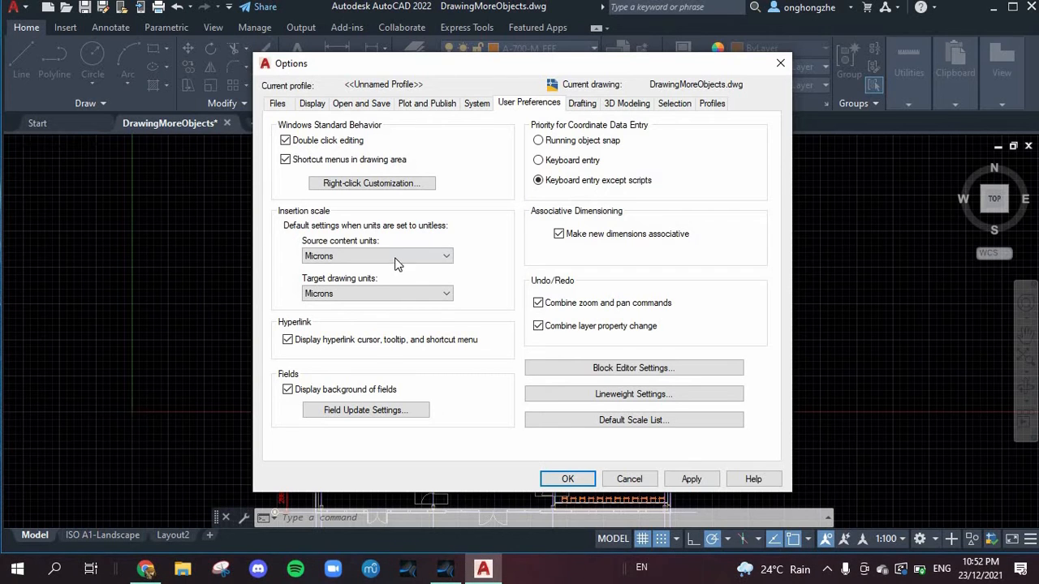
Step: Enlarge the AutoSnap marker slightly in the drafting settings and try out the aperture size adjustment
left_click(580, 105)
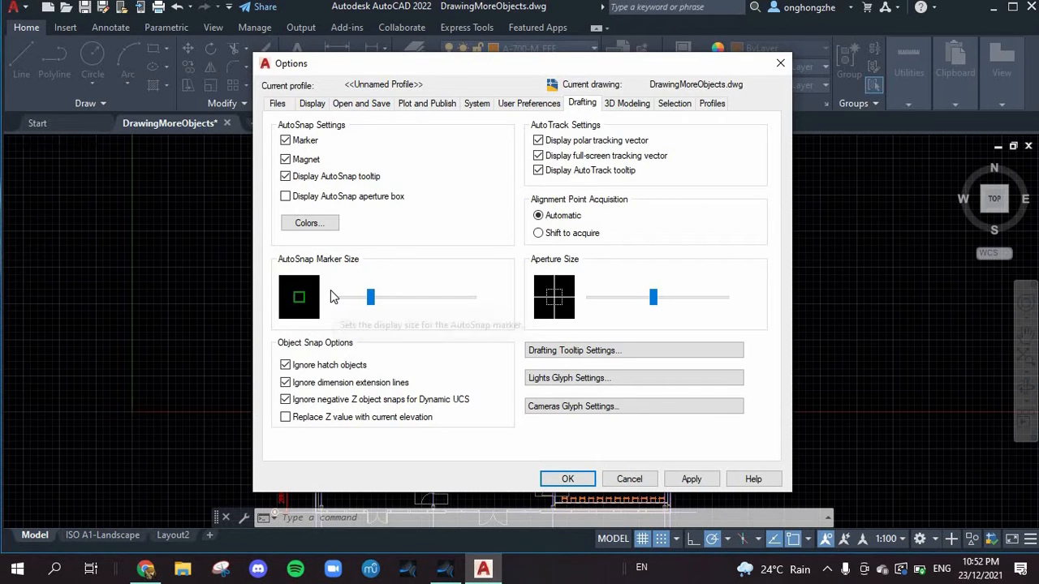
left_click_drag(370, 298, 478, 299)
mouse_move(346, 300)
left_mouse_down()
mouse_move(459, 299)
mouse_move(356, 297)
mouse_move(385, 303)
mouse_move(363, 311)
mouse_move(473, 306)
mouse_move(364, 309)
mouse_move(448, 303)
mouse_move(392, 304)
left_mouse_up()
mouse_move(657, 302)
left_mouse_down()
mouse_move(720, 300)
mouse_move(648, 297)
left_mouse_up()
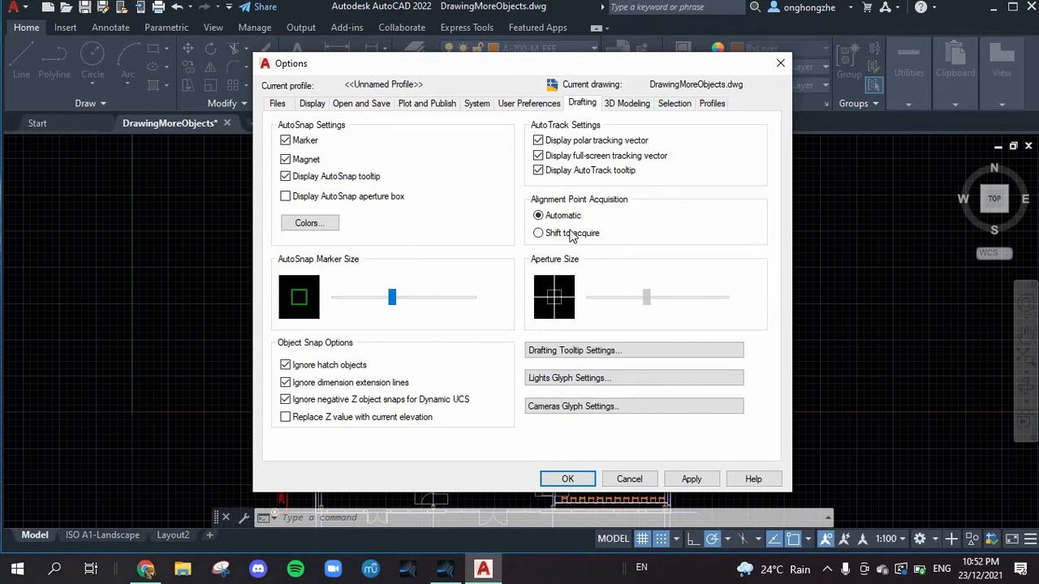
Step: Look over the 3D modeling, selection, profiles and files settings in the options
left_click(637, 109)
left_click(691, 105)
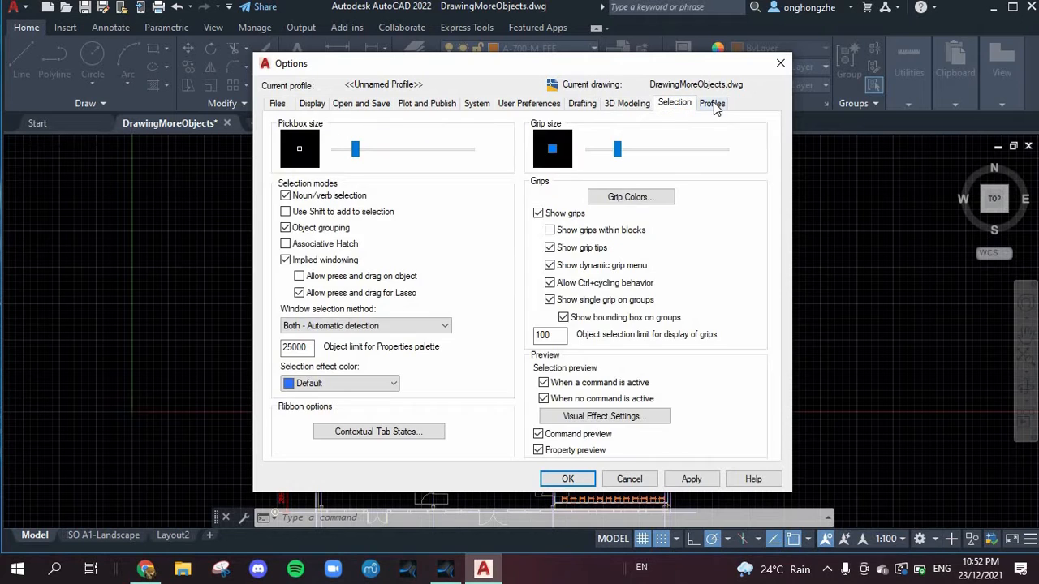
left_click(712, 104)
left_click(278, 103)
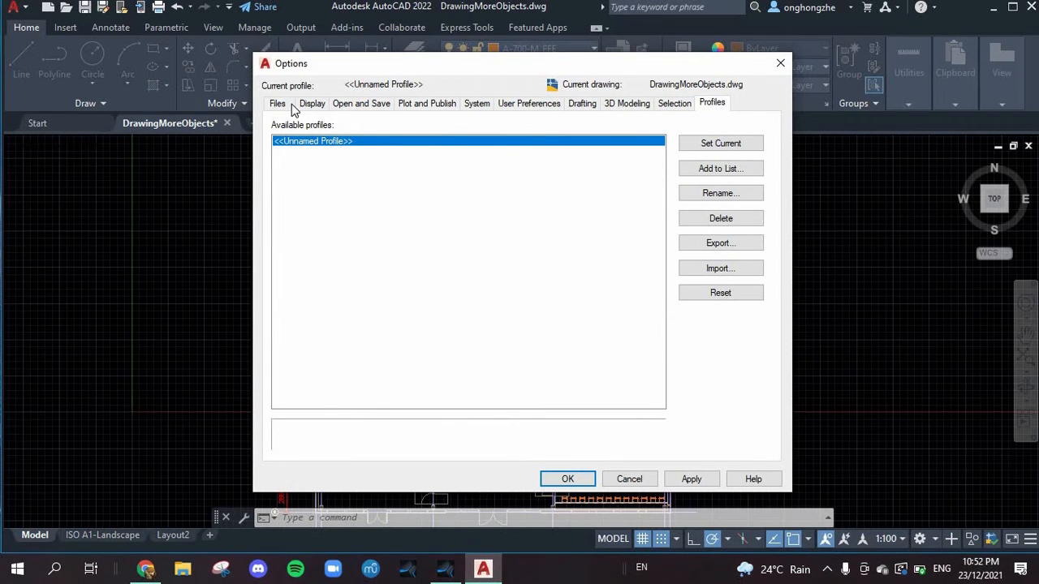
Step: Review the color theme choices in the display settings, keep Dark and accept the options
left_click(313, 106)
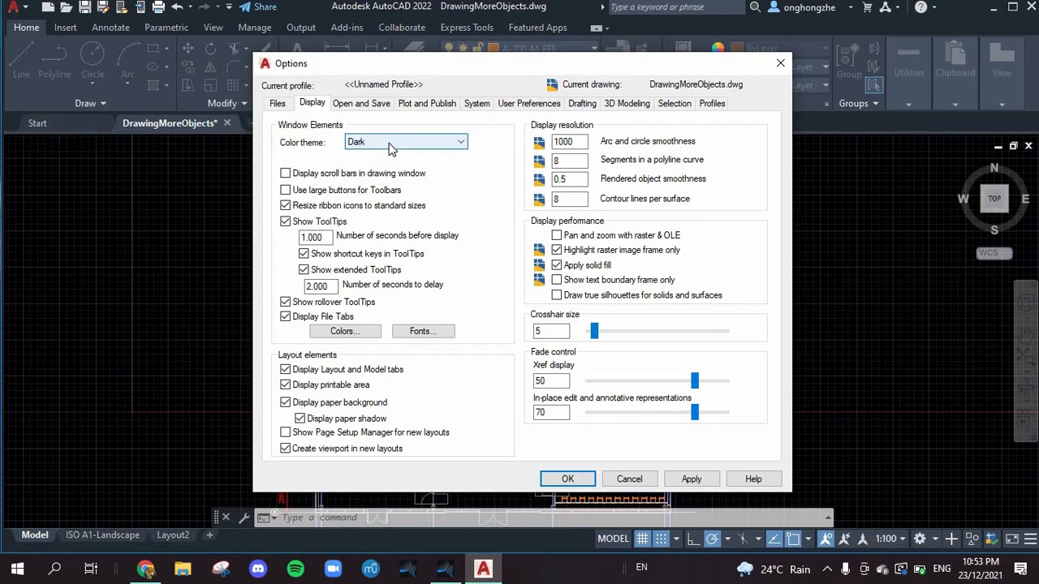
left_click(422, 143)
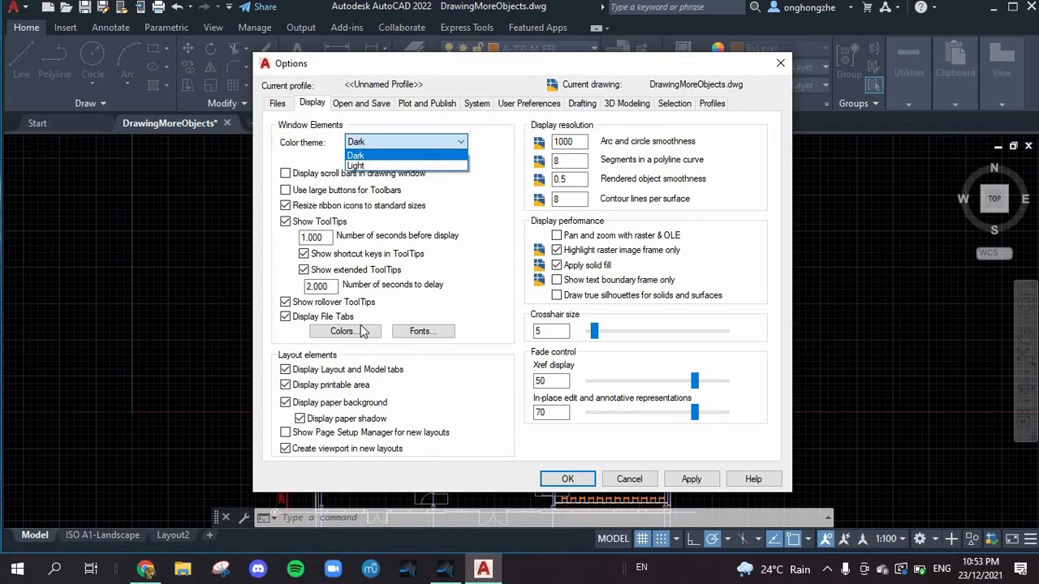
left_click(340, 336)
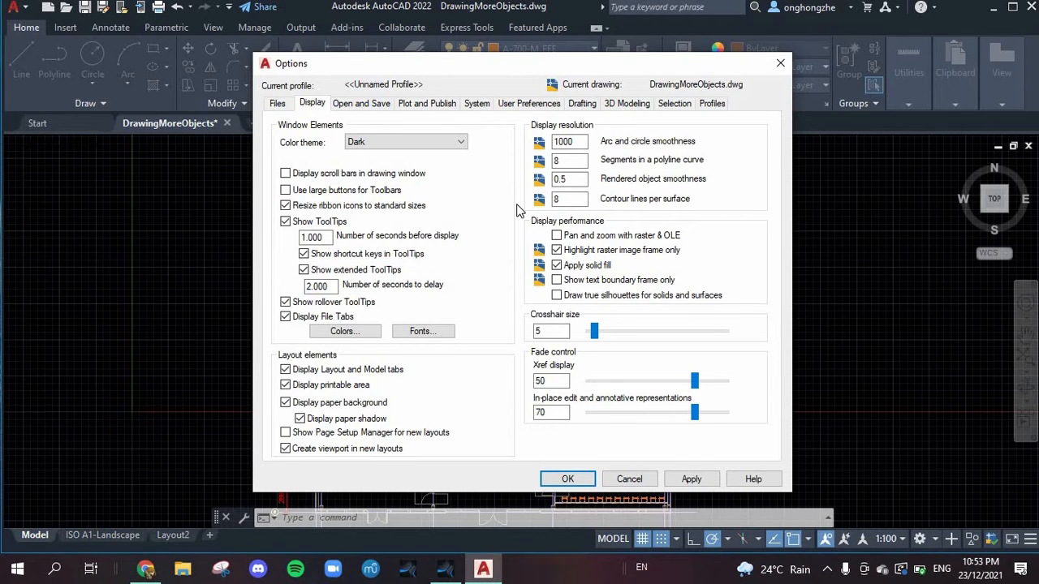
left_click(567, 479)
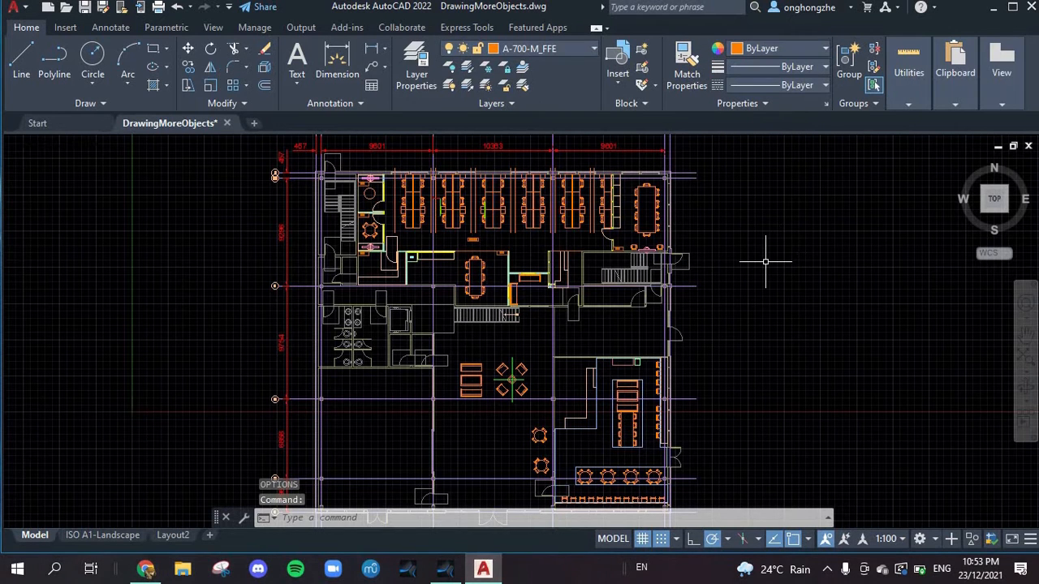
right_click(765, 226)
left_click(754, 221)
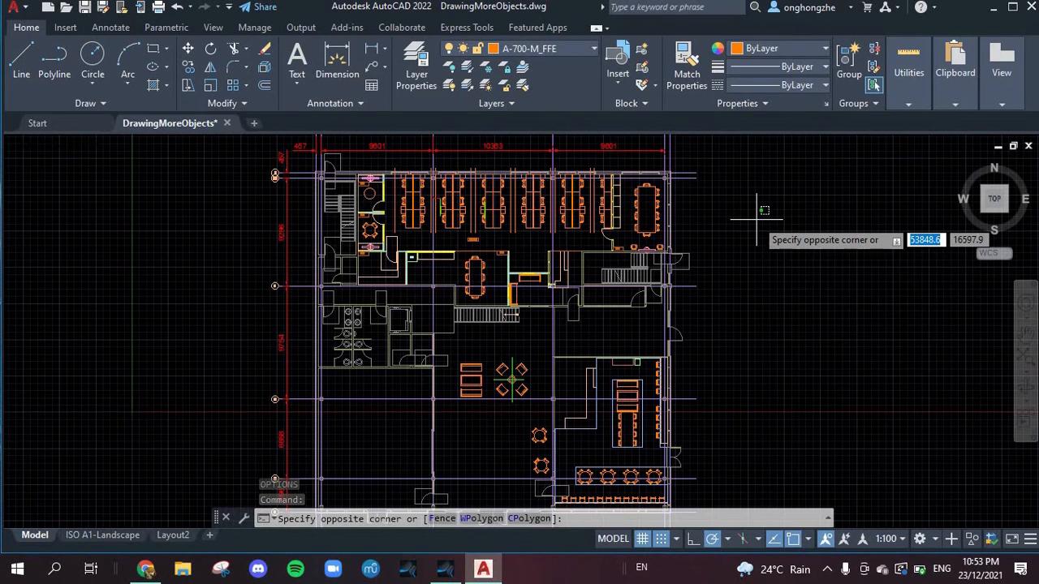
left_click(821, 246)
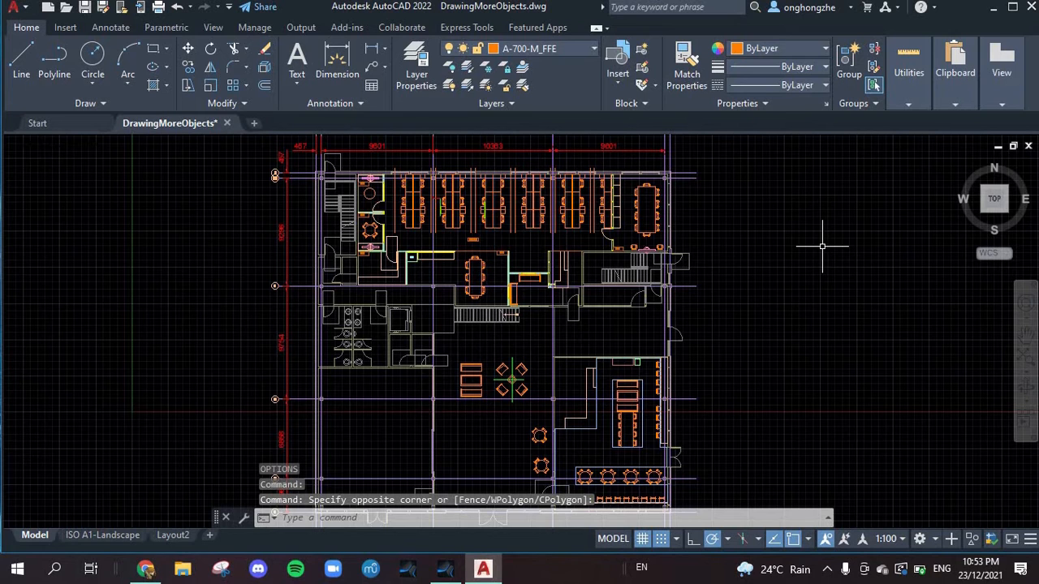
Step: Start the UNITS command and set the drawing's length type to Architectural
type("UNITE")
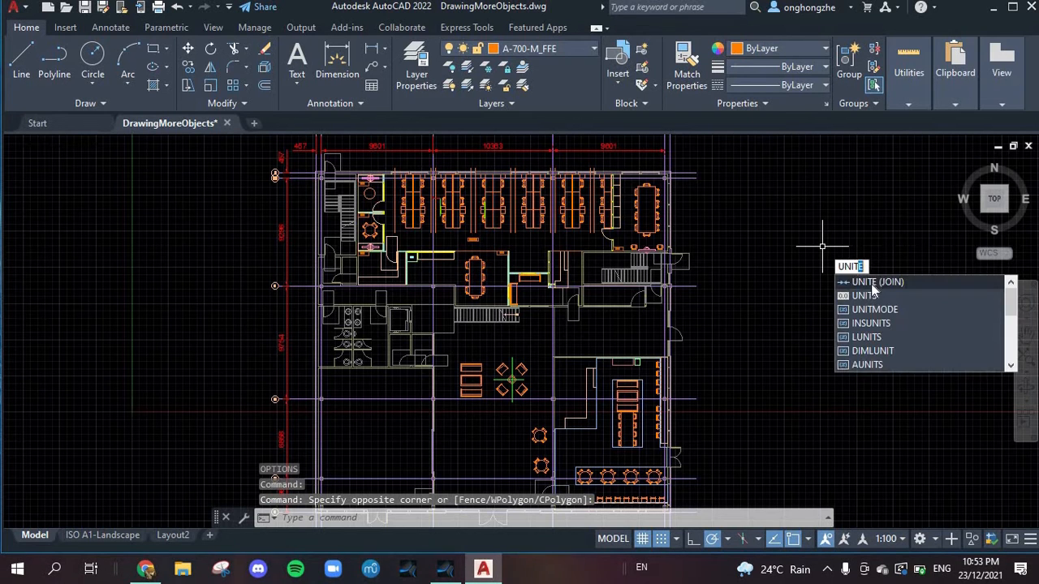
left_click(871, 291)
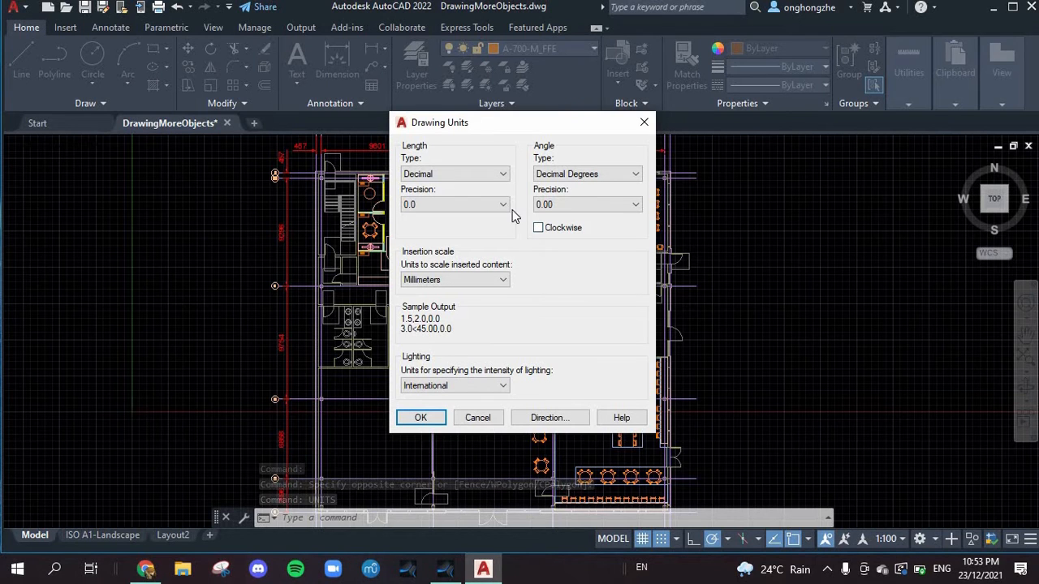
left_click(427, 175)
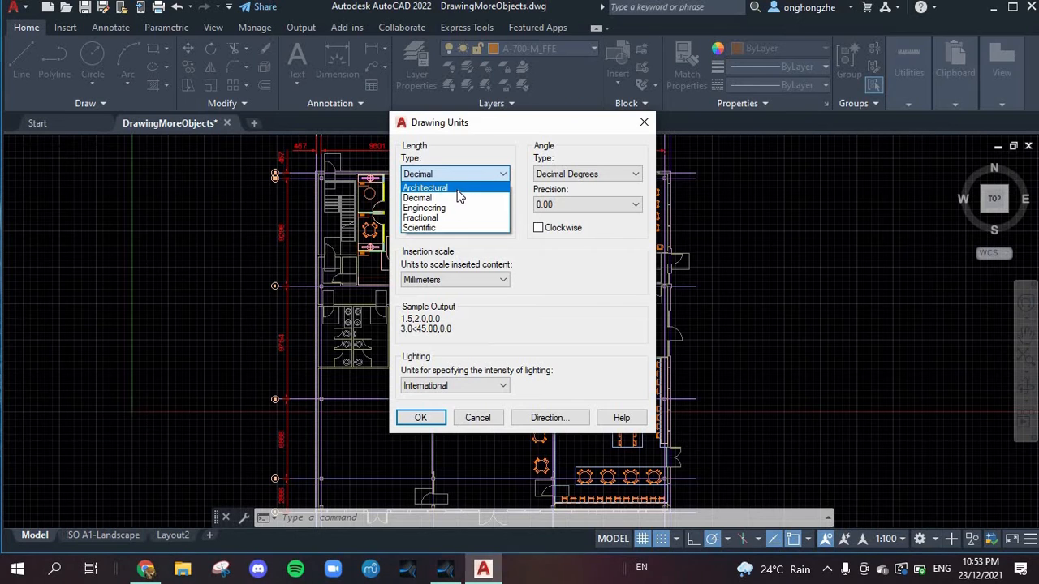
left_click(459, 190)
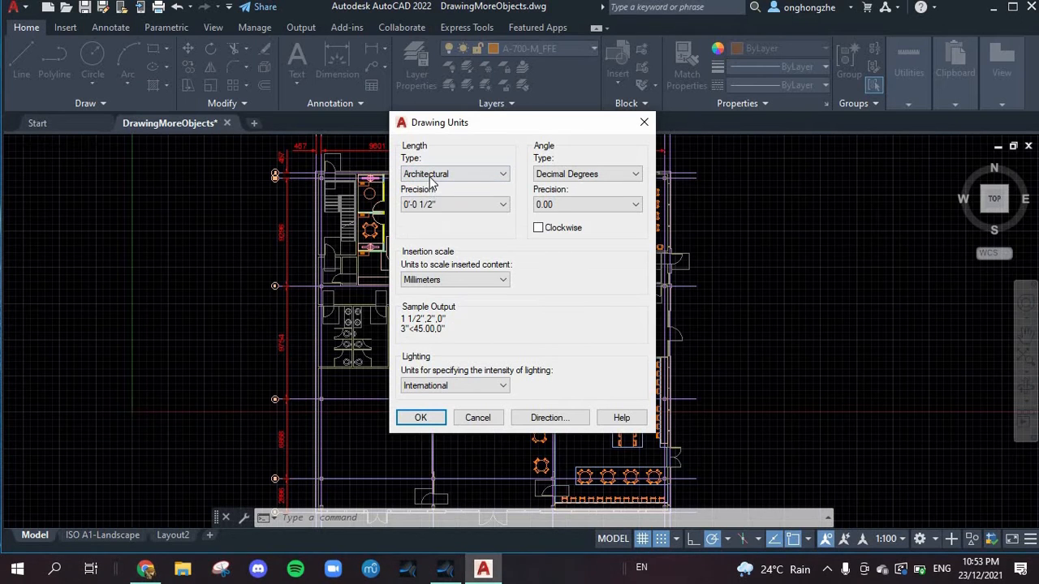
left_click(433, 177)
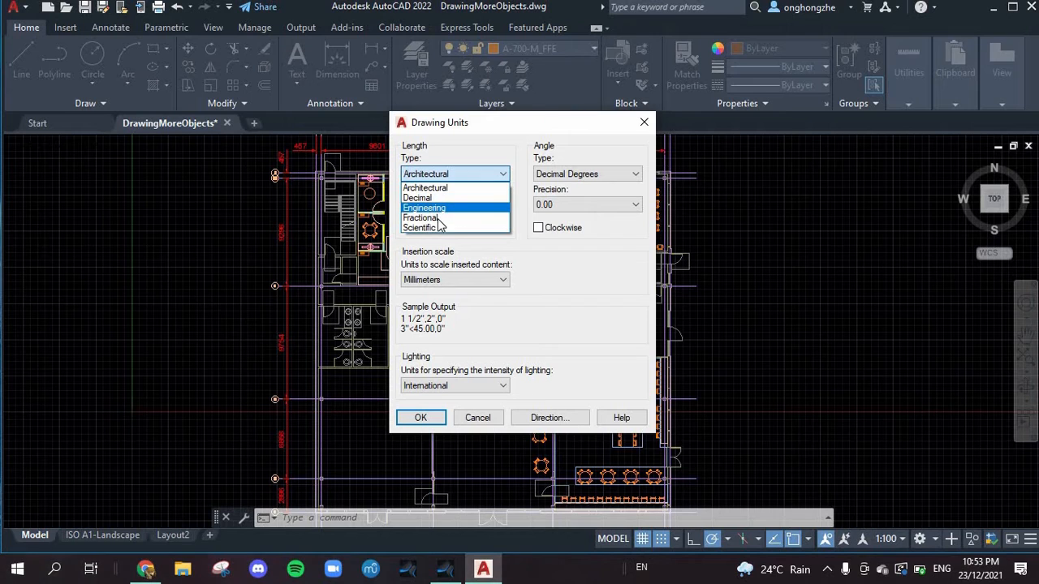
left_click(567, 258)
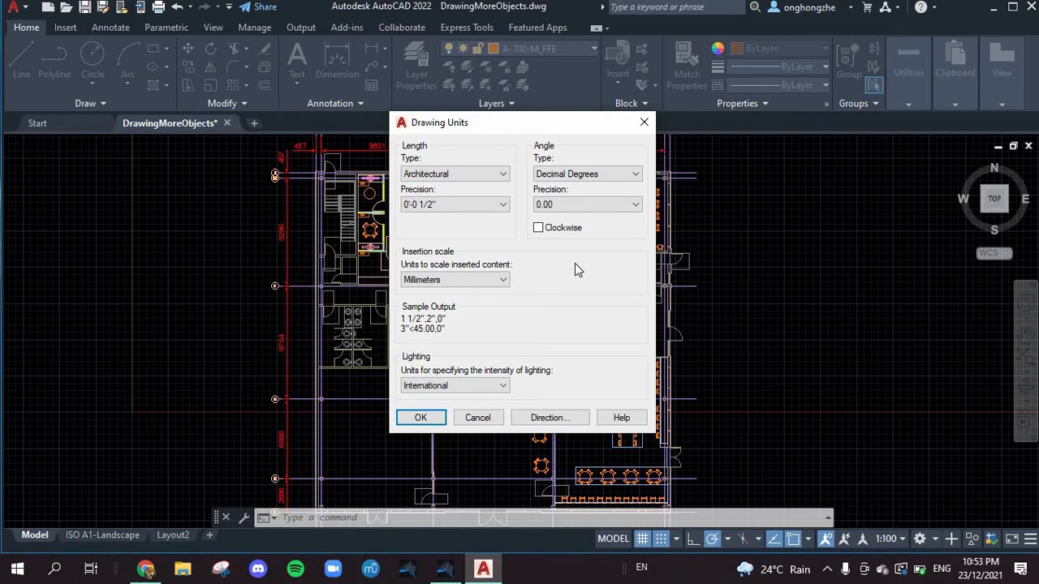
Step: Set the length precision to 0'-0" and the units to scale inserted content to Centimeters
left_click(484, 203)
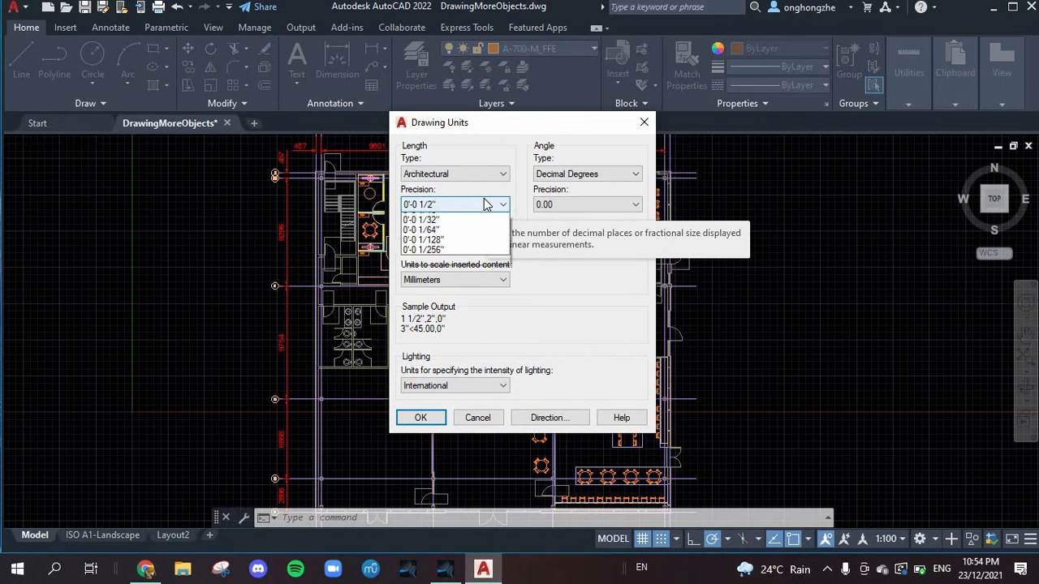
left_click(484, 220)
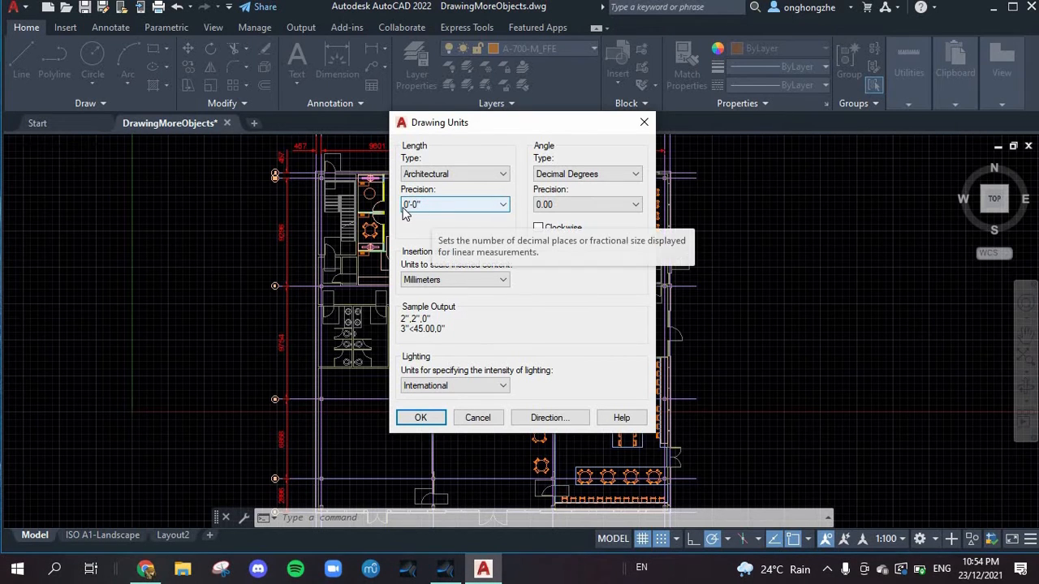
left_click(434, 208)
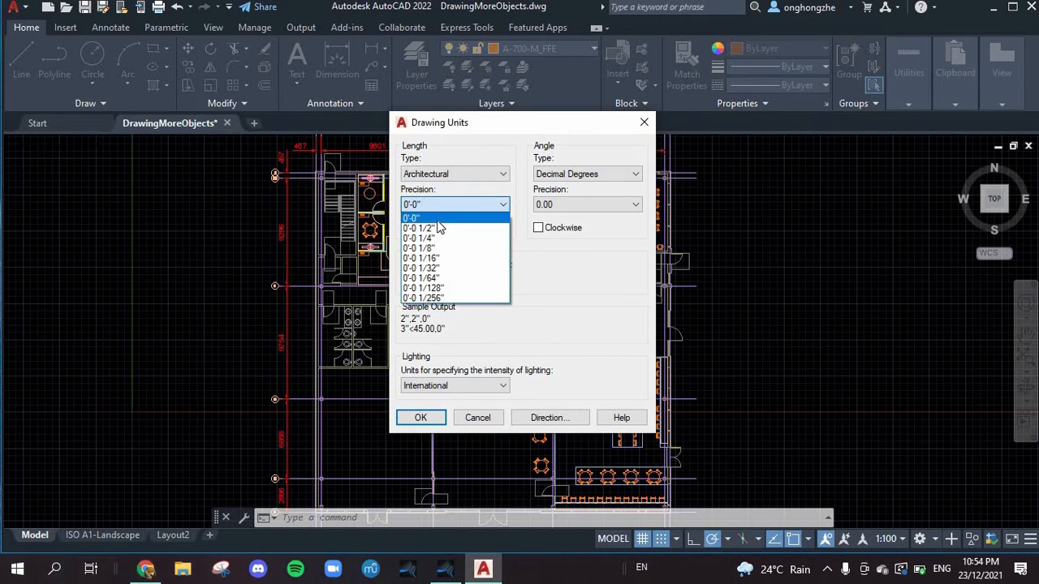
left_click(436, 220)
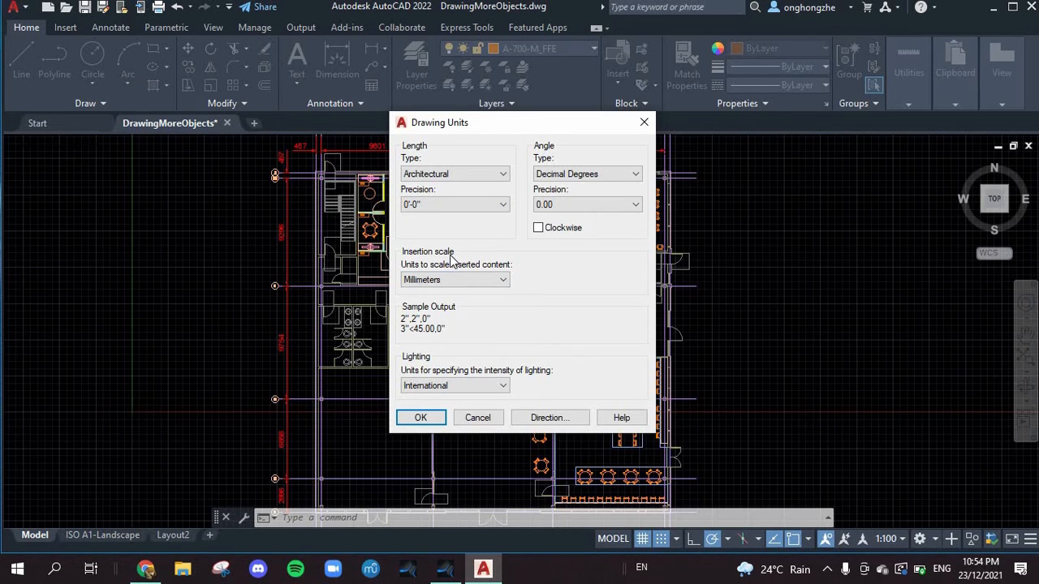
left_click(452, 280)
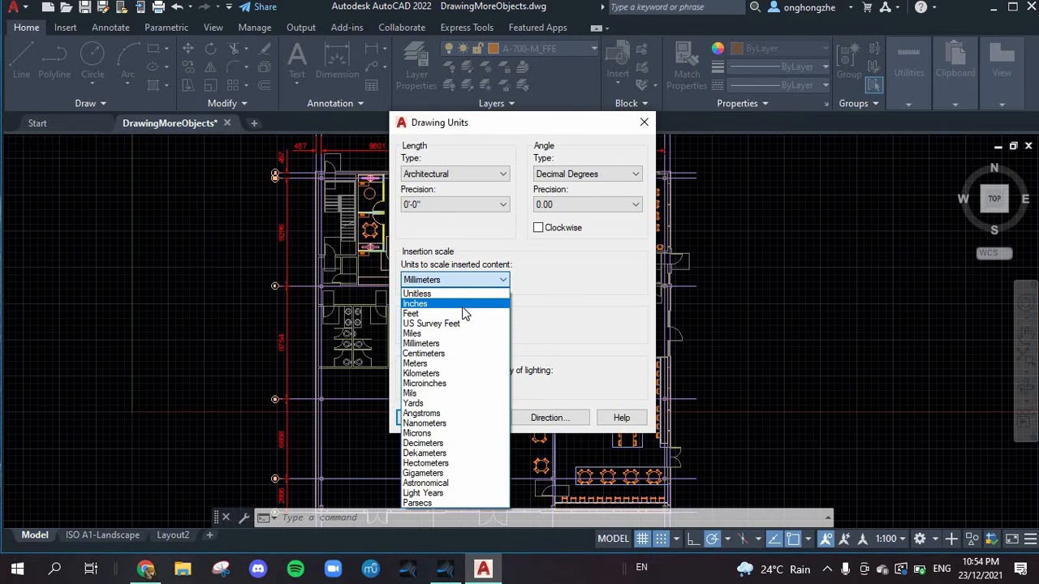
left_click(456, 354)
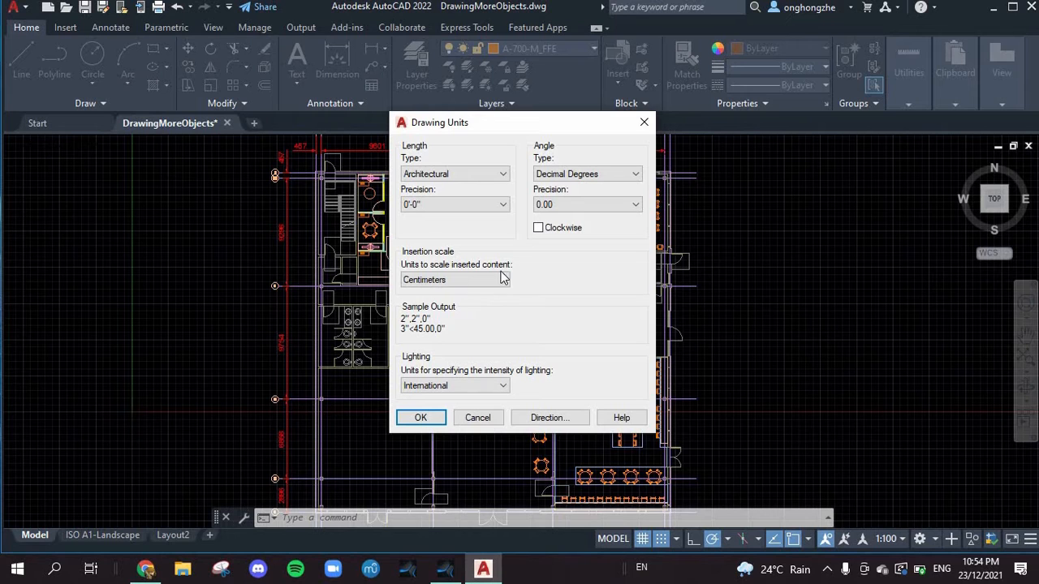
Step: Keep the angle type as Decimal Degrees and set the angle precision to 0.000
left_click(579, 183)
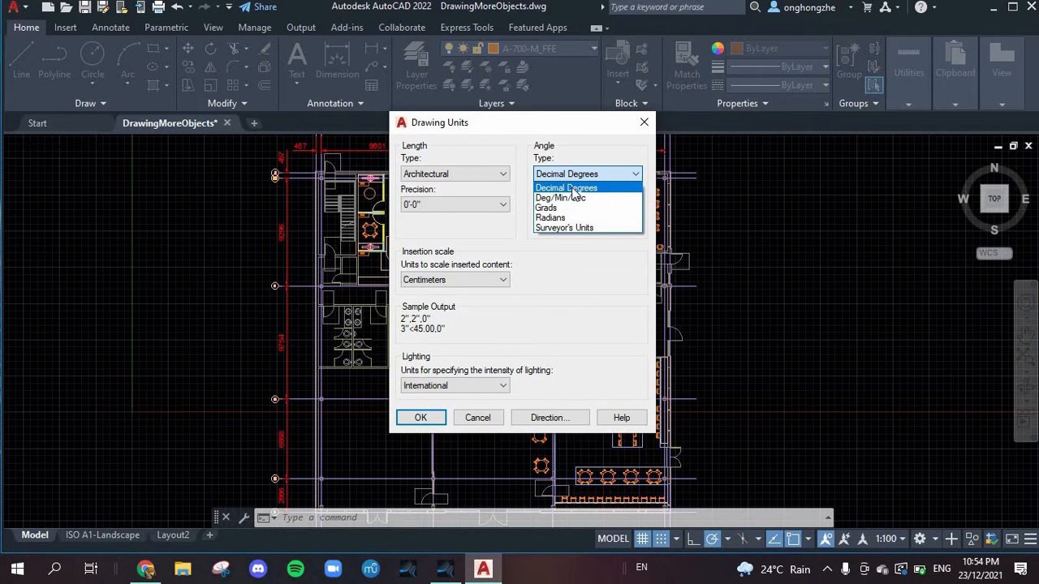
left_click(570, 188)
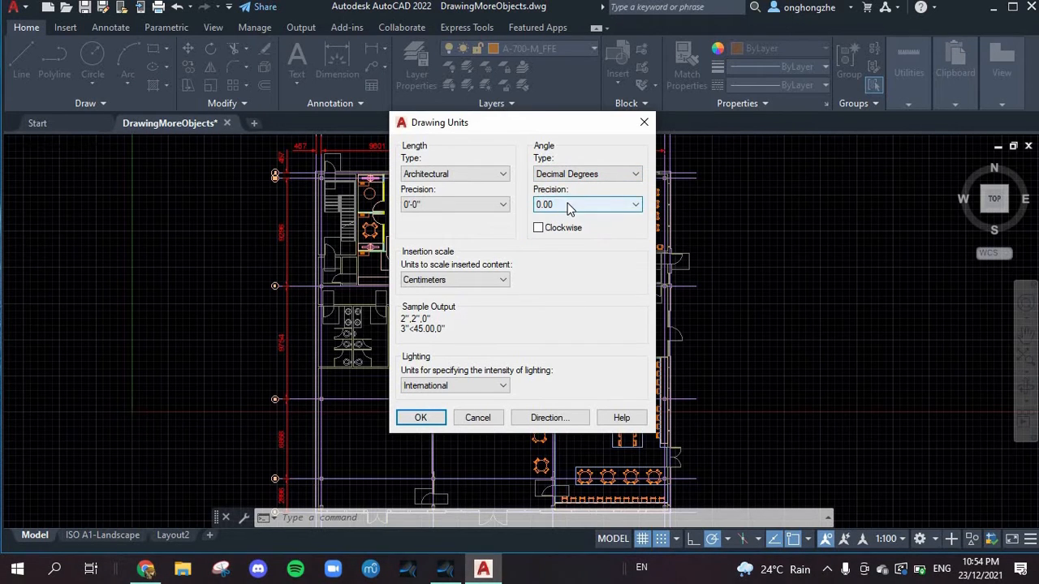
left_click(570, 207)
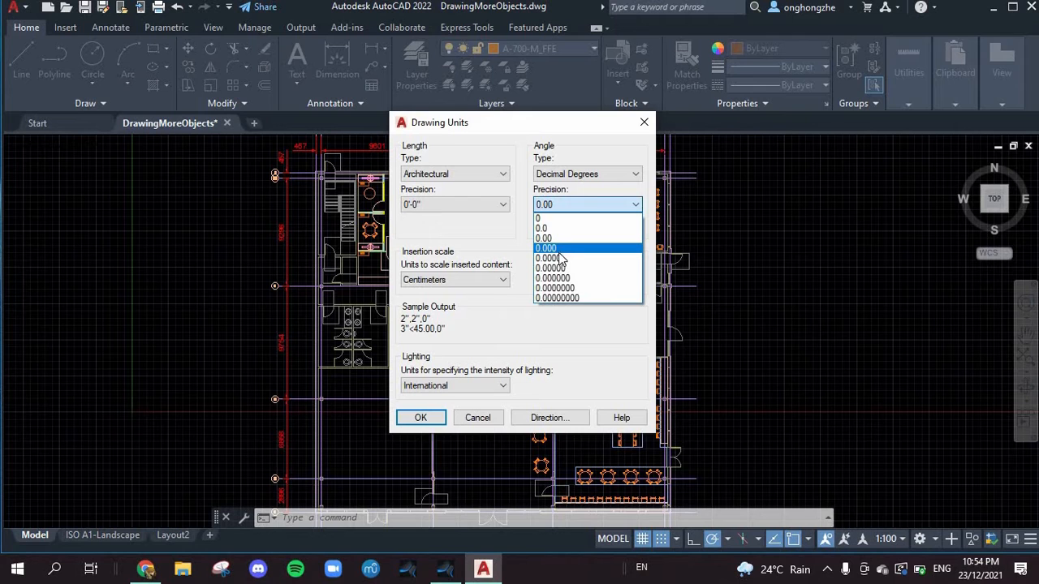
left_click(558, 249)
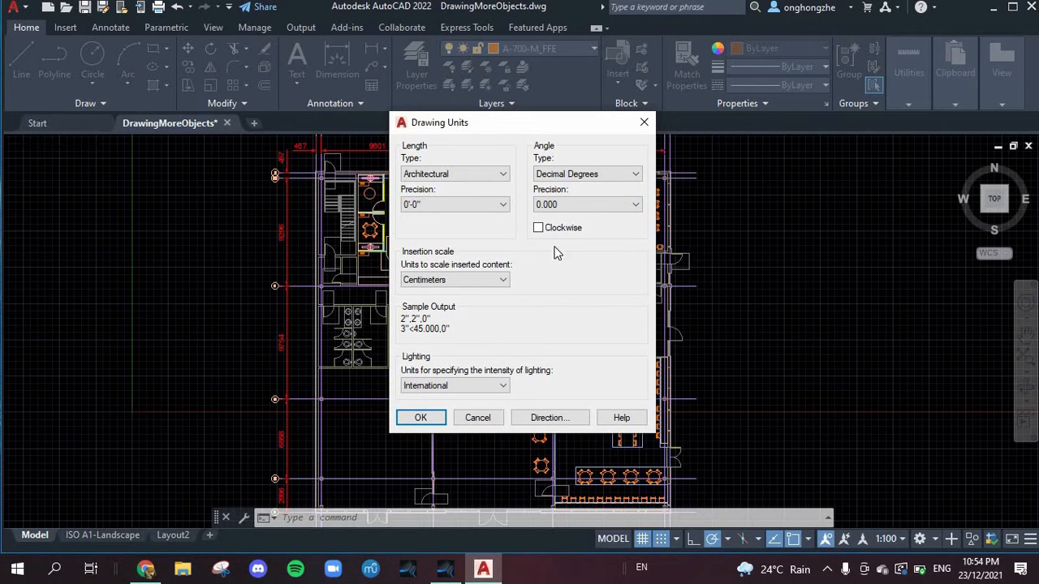
Step: Try the clockwise angle option, switch it back off and review the base angle directions with East kept
left_click(538, 228)
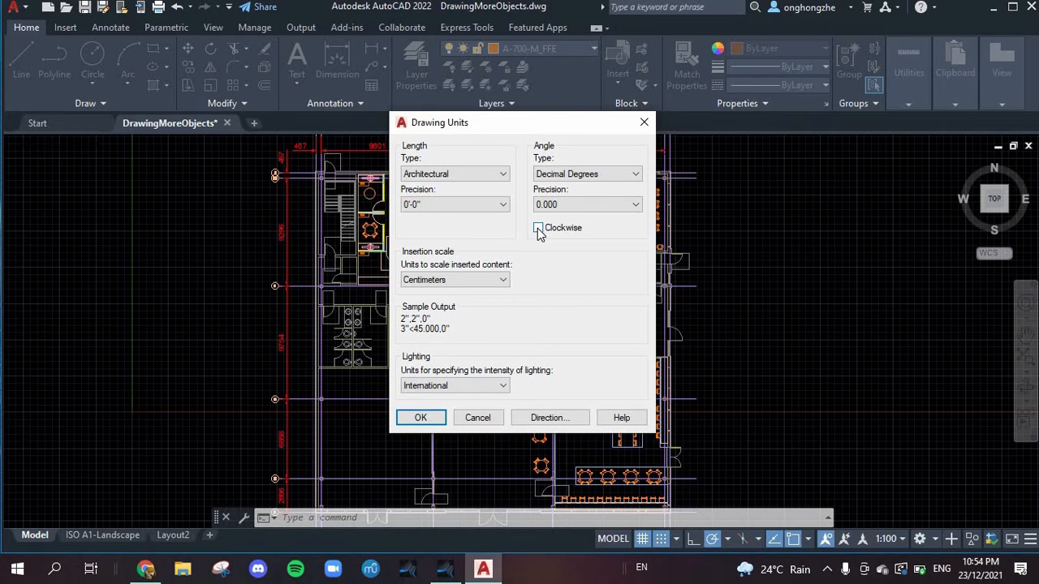
left_click(538, 228)
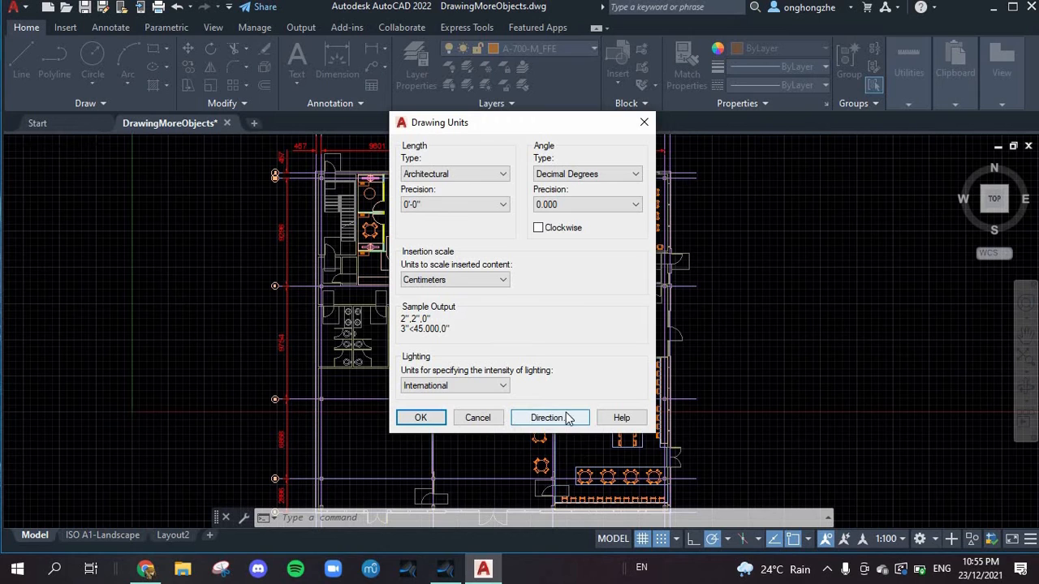
left_click(548, 421)
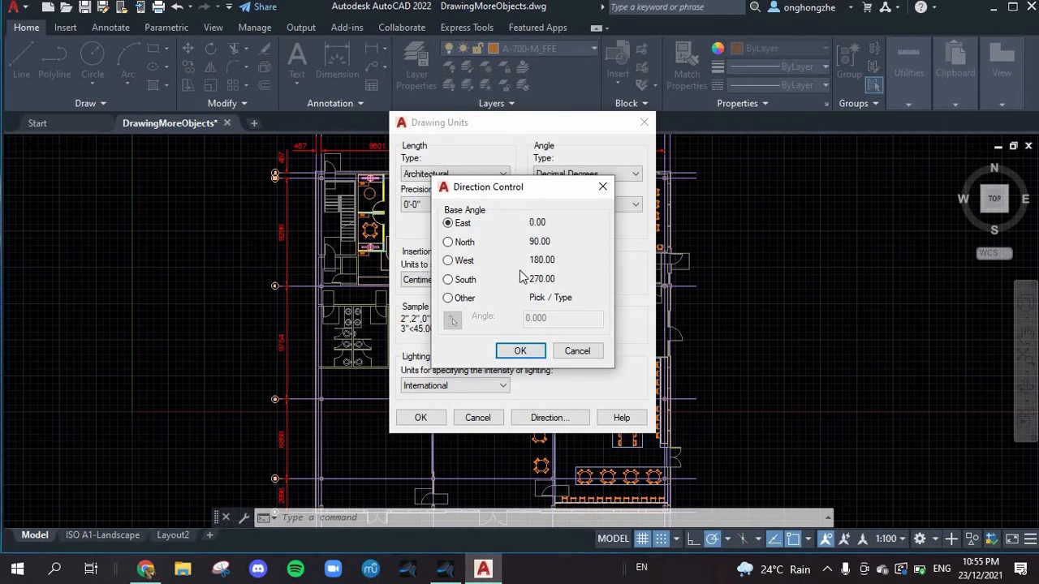
left_click(520, 350)
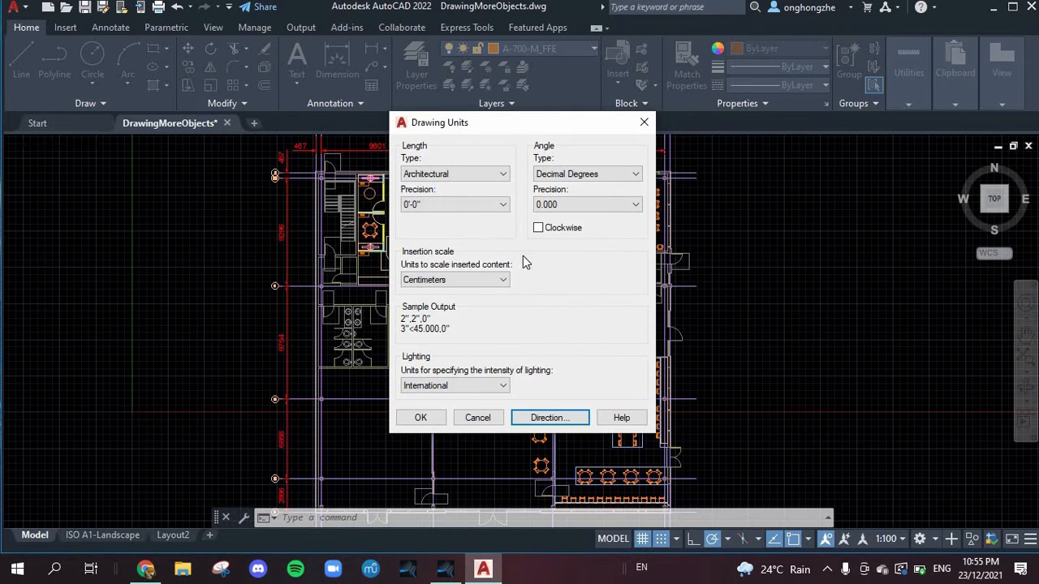
Step: Review the base angle directions with clockwise angles enabled, restore counterclockwise measurement and cancel the drawing unit changes
left_click(537, 229)
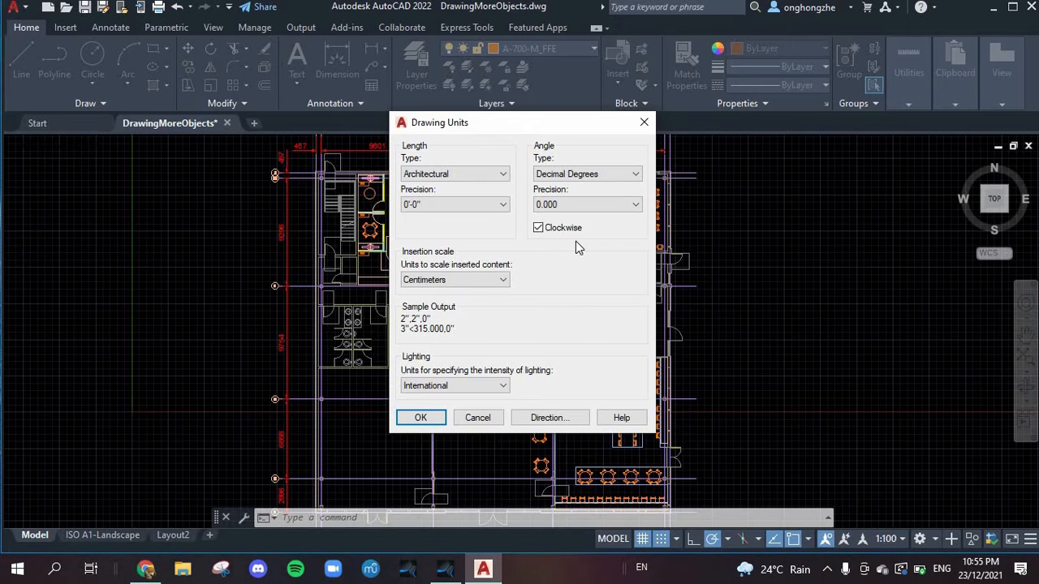
key("alt+d")
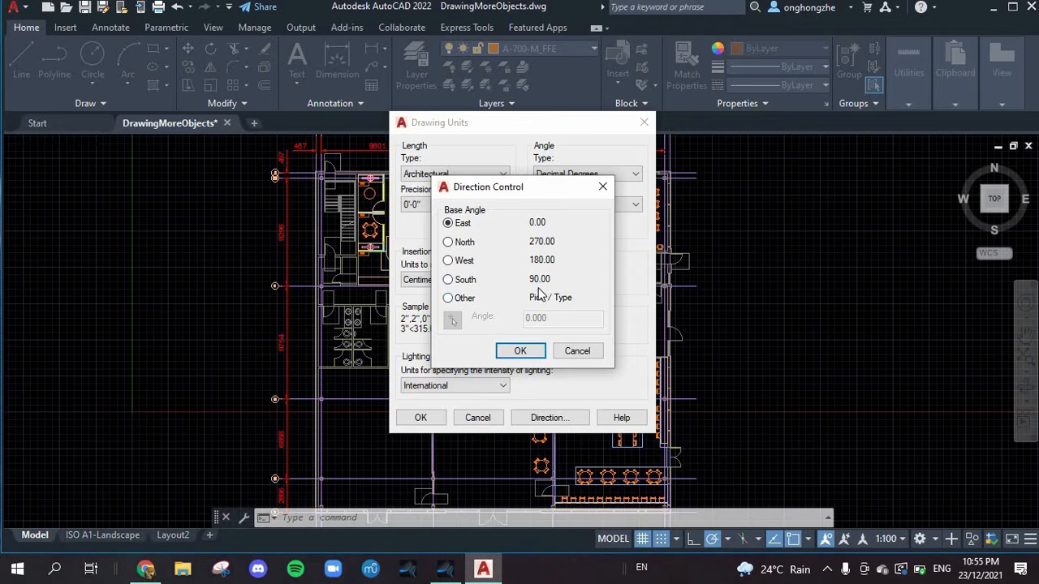
left_click(520, 351)
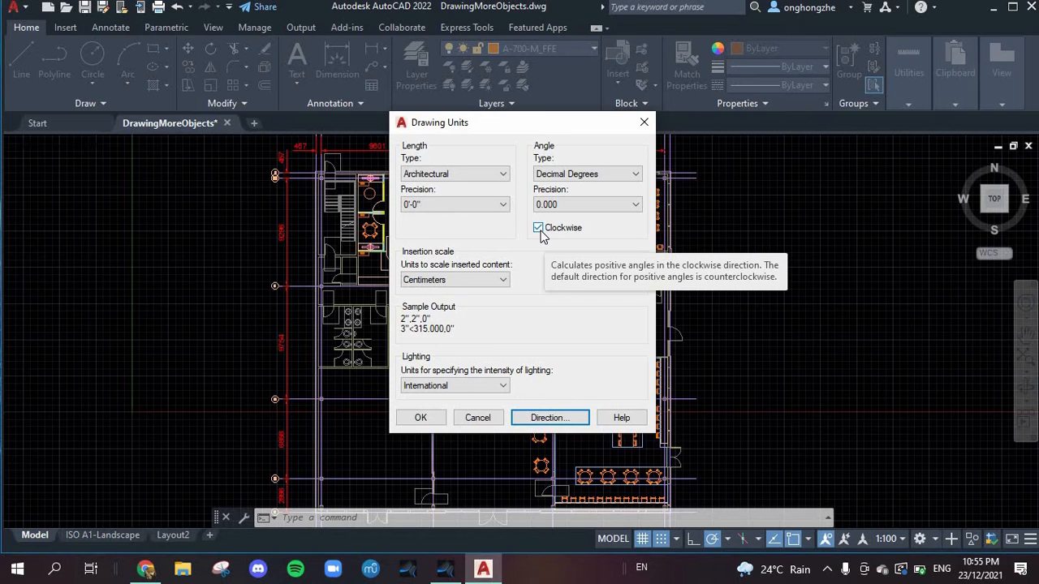
left_click(539, 230)
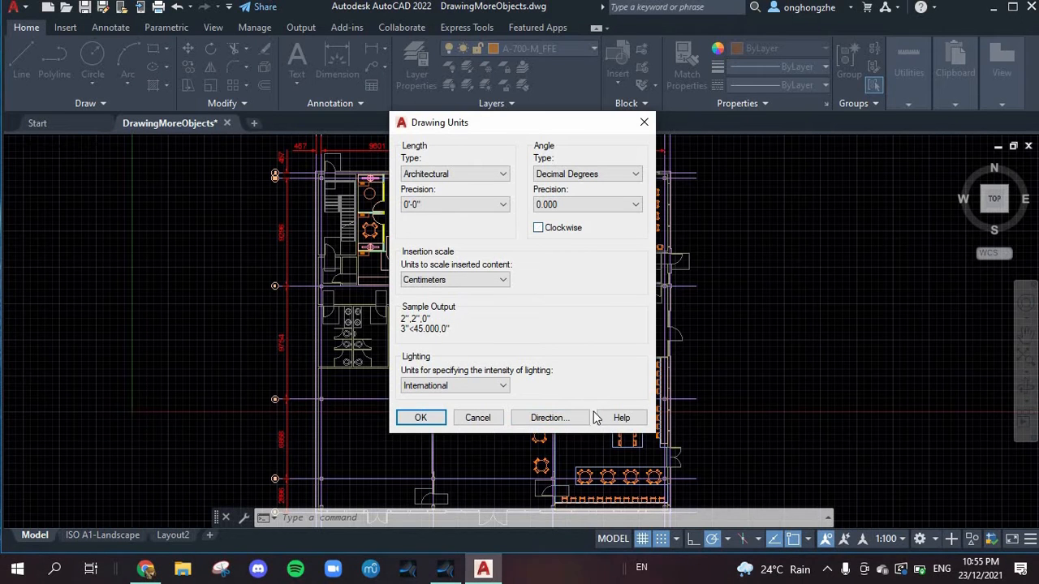
left_click(477, 417)
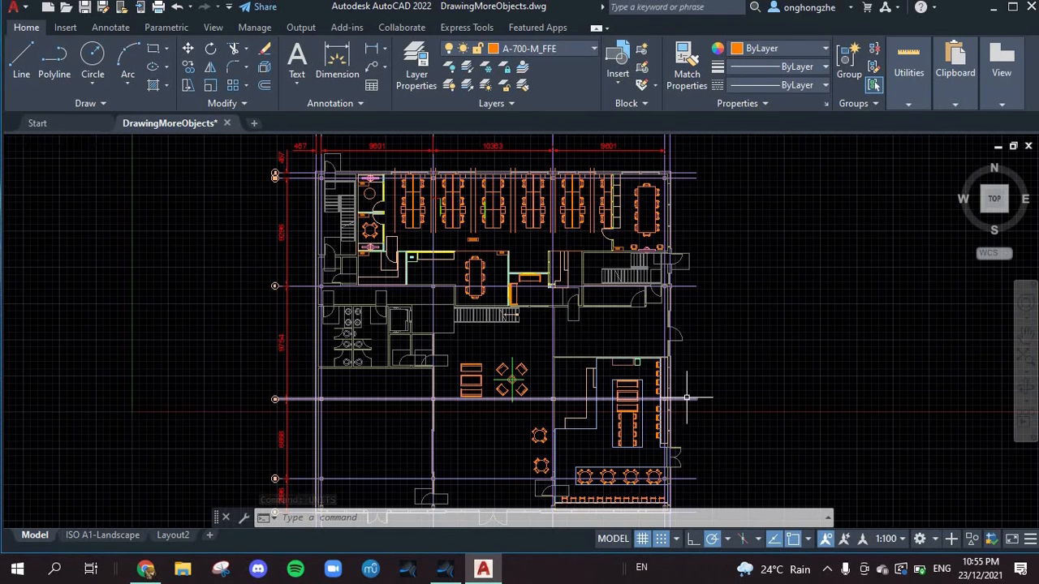
scroll(709, 341, "up", 5)
scroll(708, 336, "down", 5)
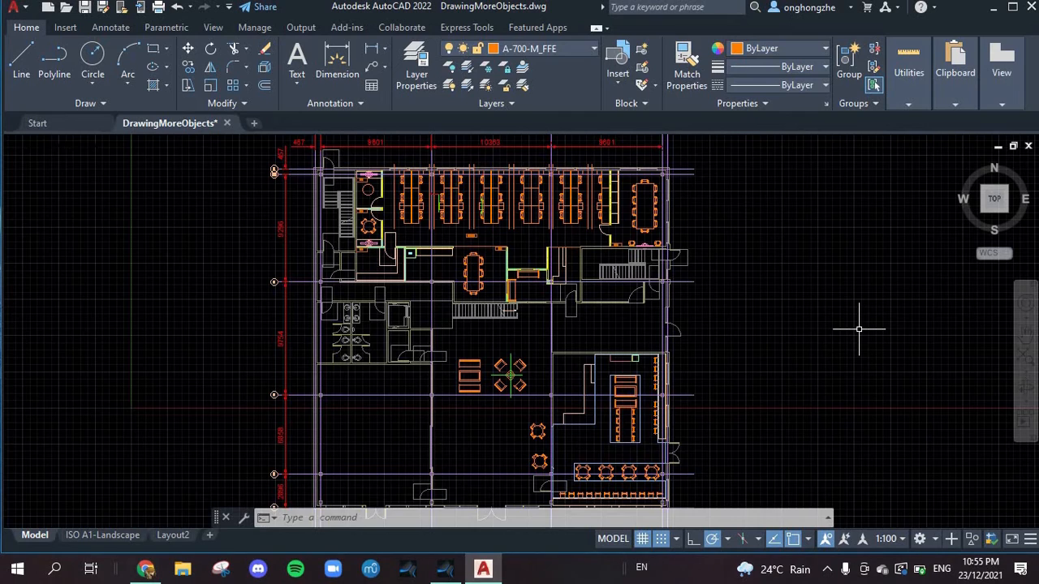
scroll(795, 244, "up", 3)
scroll(788, 239, "down", 6)
scroll(858, 215, "up", 8)
scroll(852, 212, "down", 8)
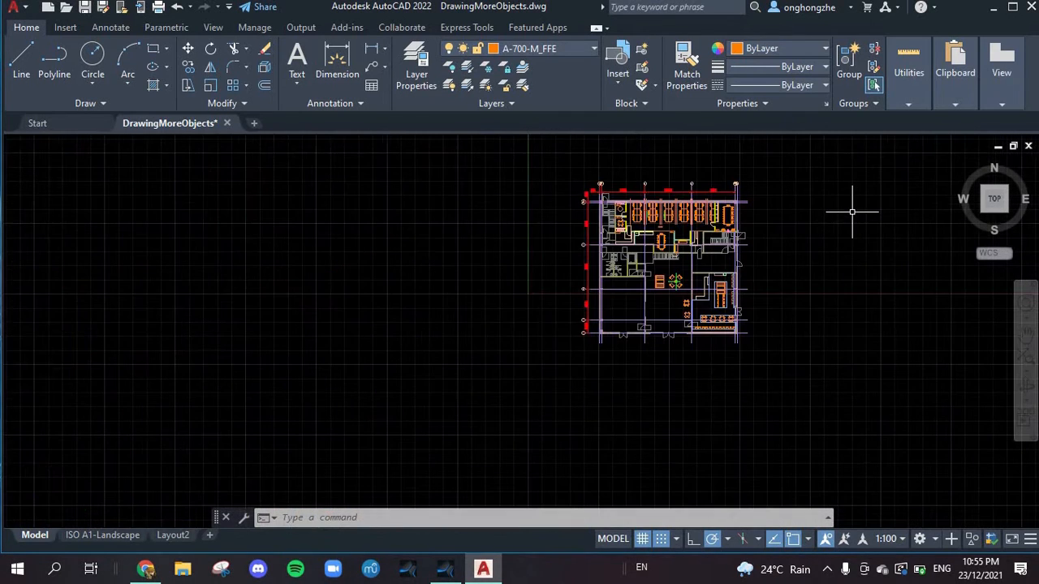
Step: Set the object color to green 19,155,72 and draw a rectangle about 9400 units wide in an empty area beside the floor plan
scroll(896, 195, "up", 7)
scroll(896, 195, "up", 3)
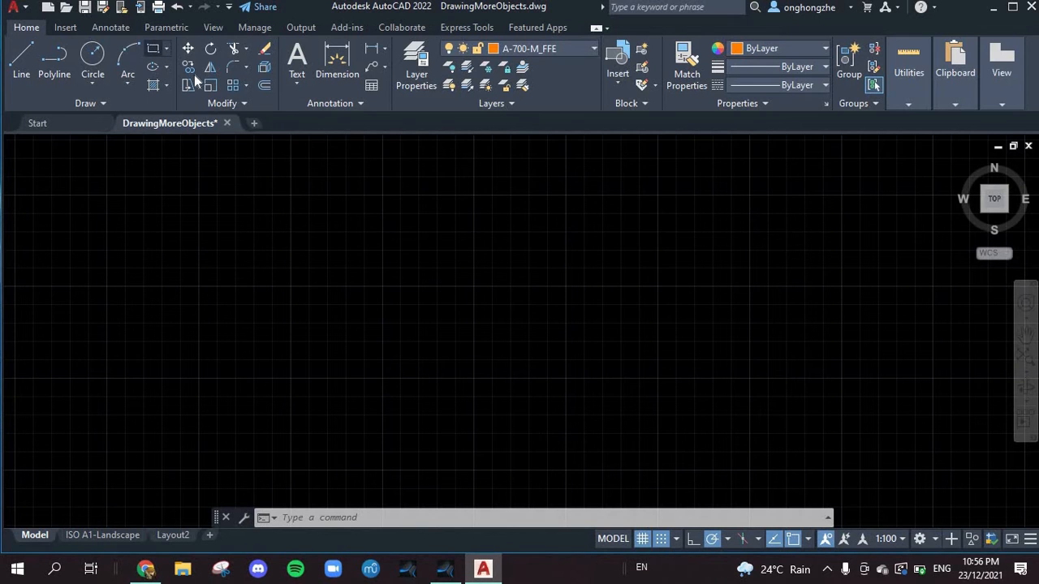
left_click(153, 50)
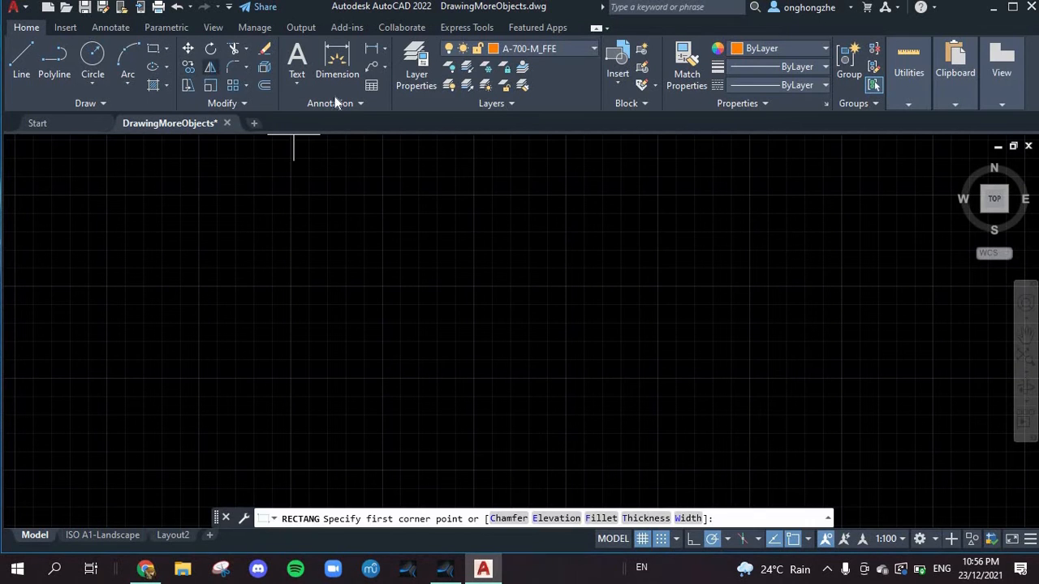
left_click(762, 48)
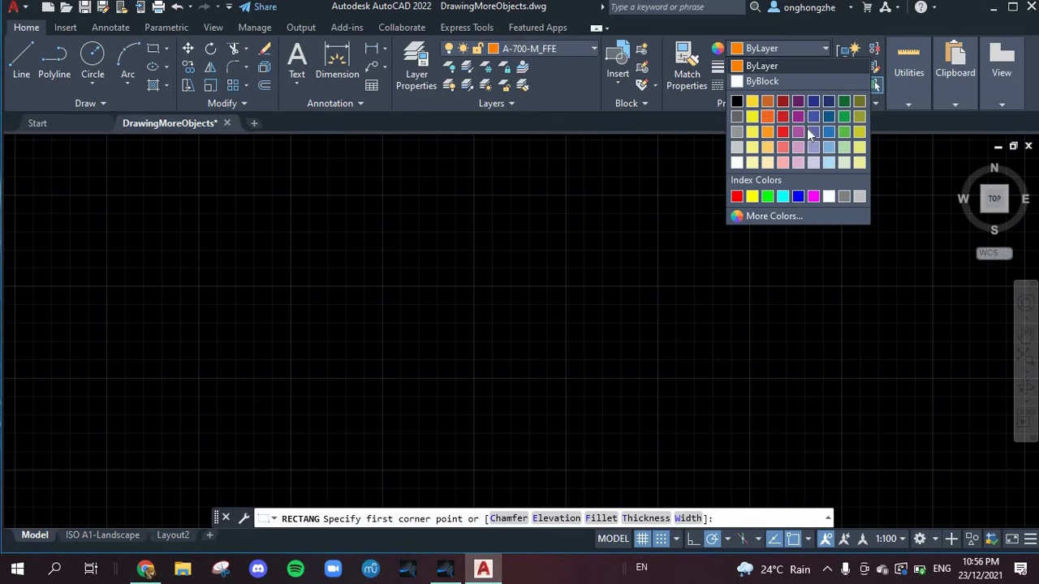
left_click(844, 116)
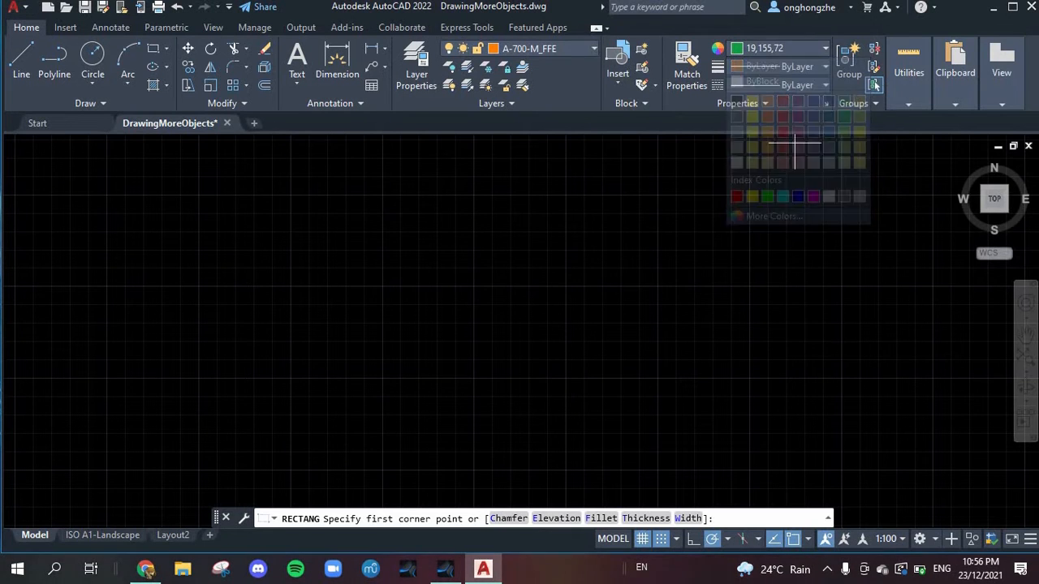
left_click(288, 195)
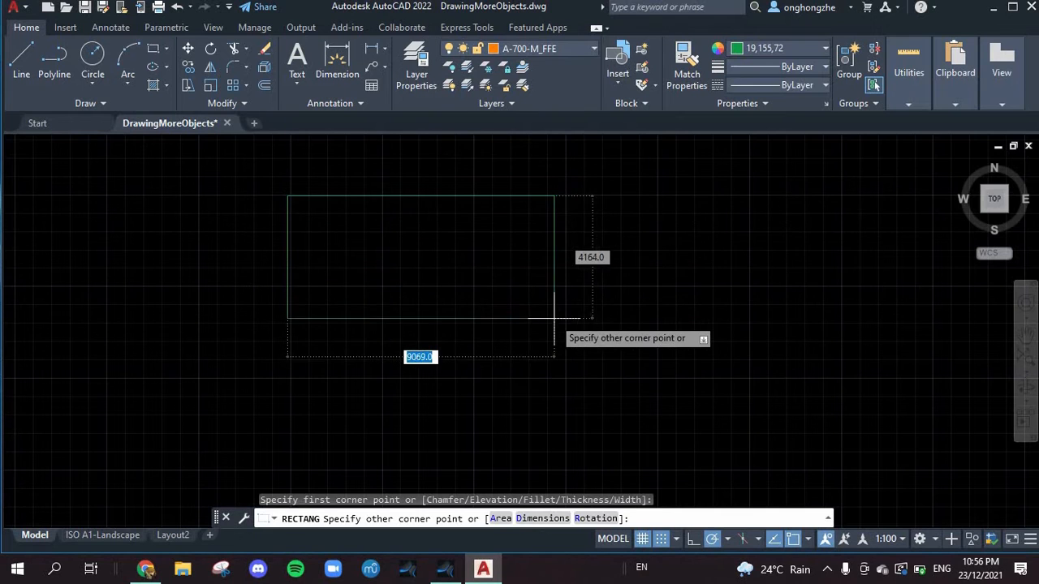
left_click(565, 284)
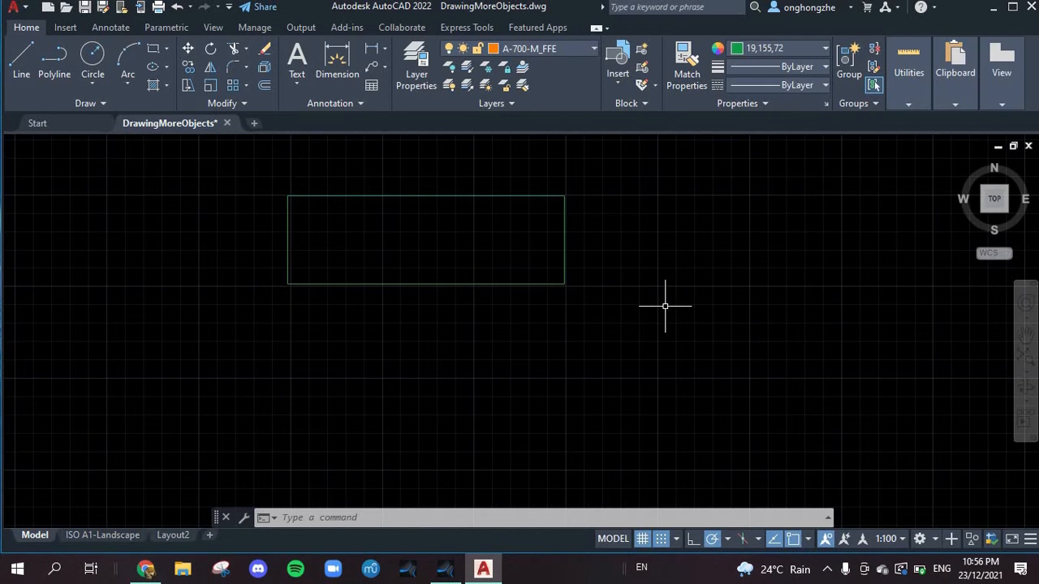
Step: Measure the distance along the rectangle's top edge, from its right corner to its left corner
left_click(907, 103)
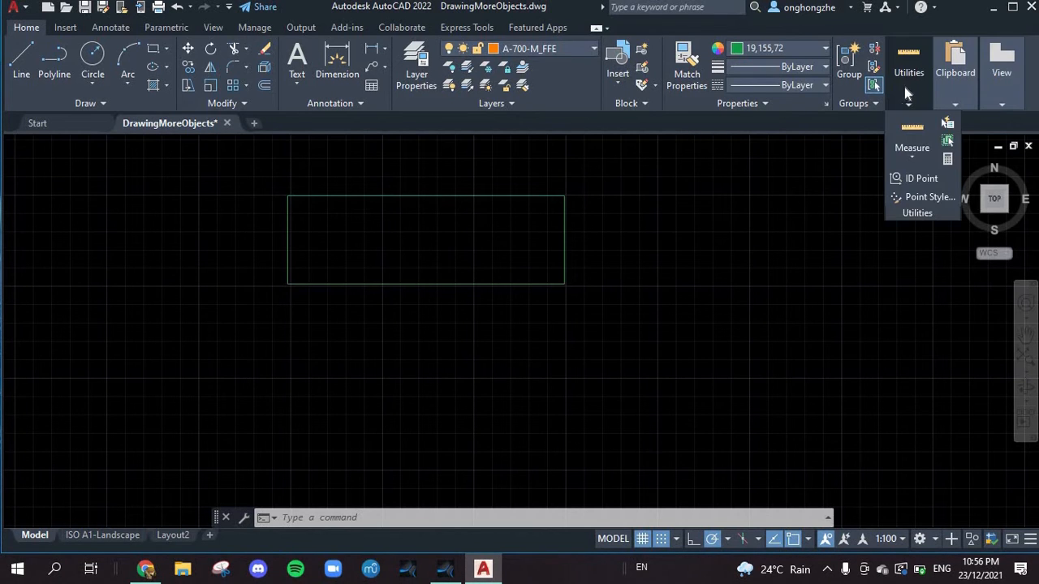
mouse_move(891, 85)
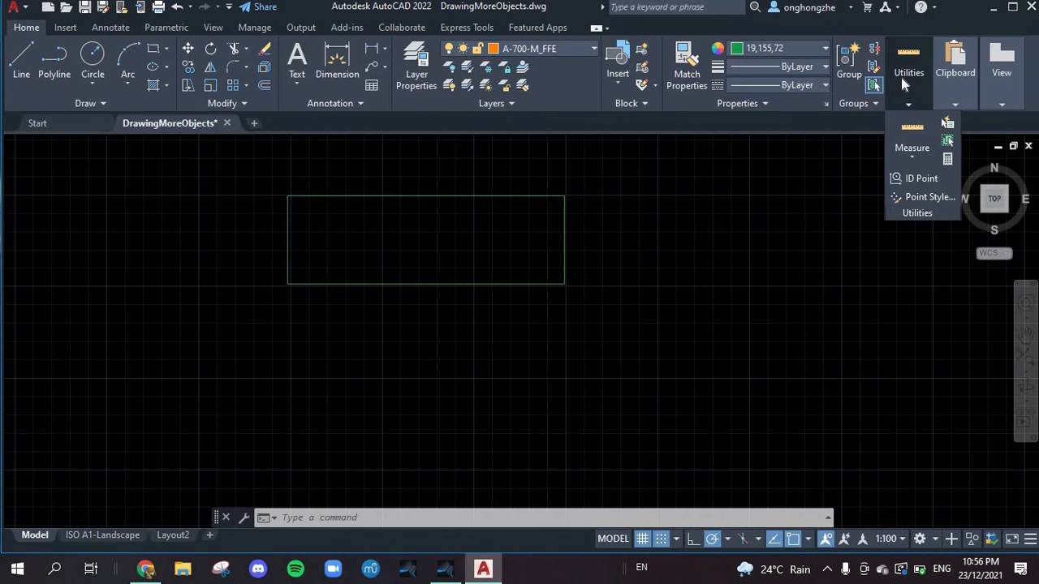
left_click(918, 157)
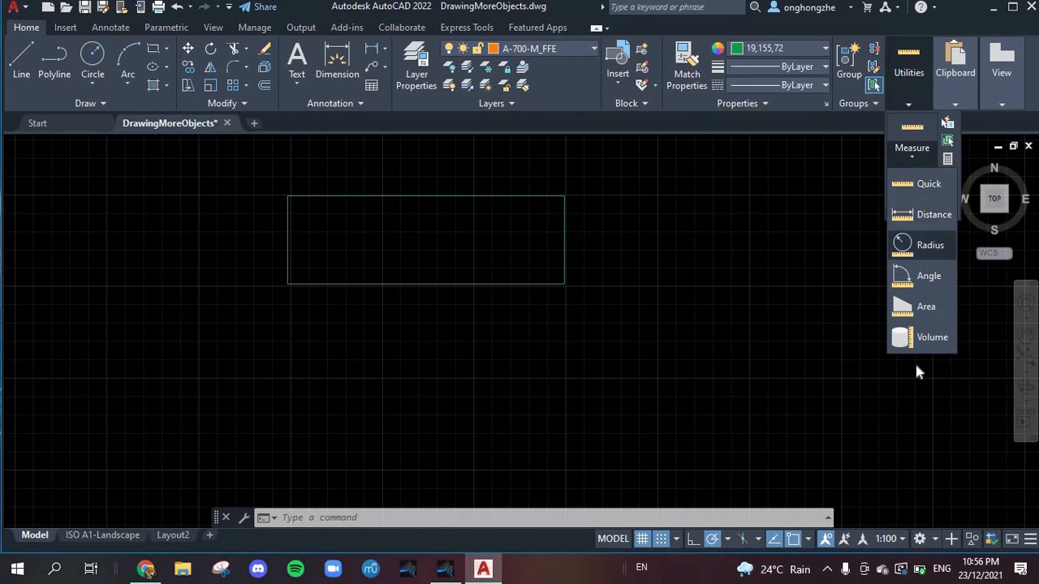
left_click(925, 218)
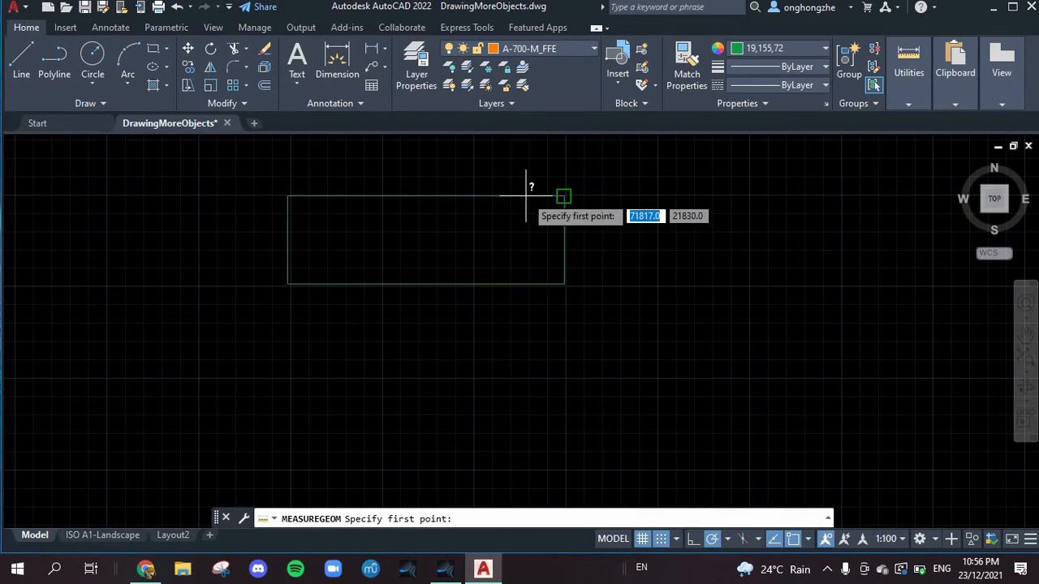
left_click(564, 196)
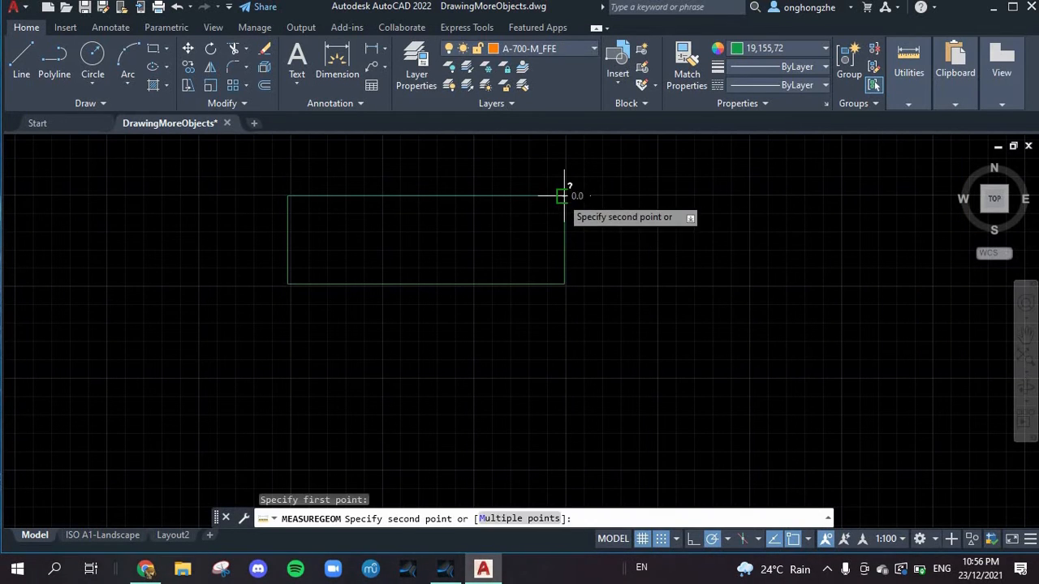
left_click(288, 196)
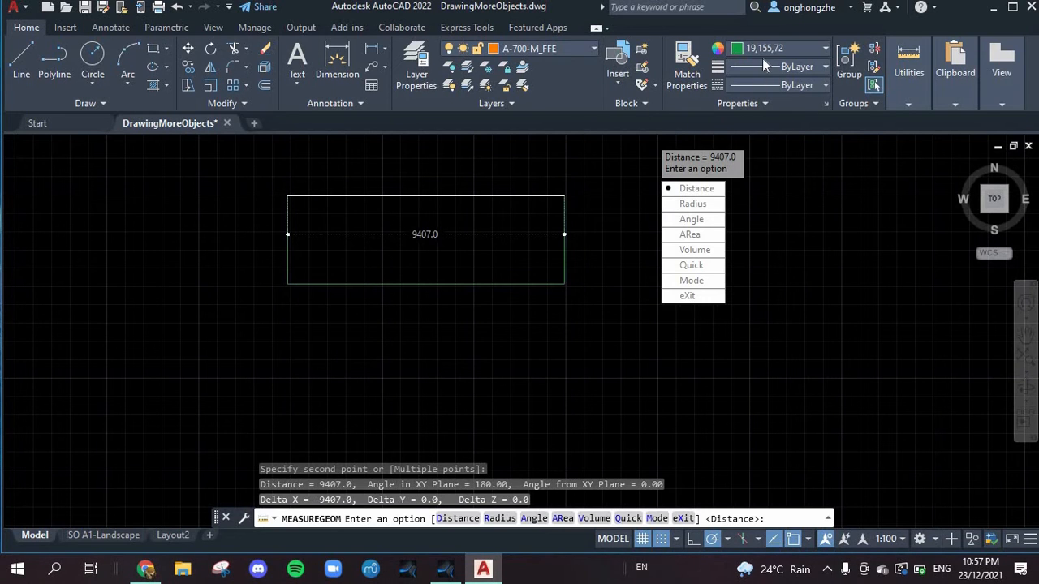
Step: Set the current lineweight to ByBlock and the current linetype to Dash
left_click(824, 66)
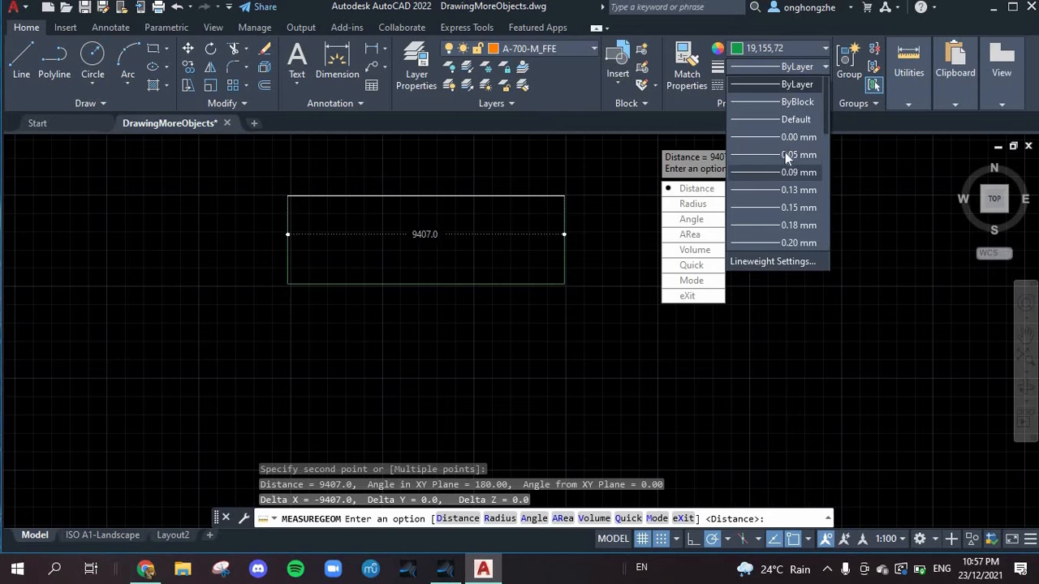
left_click(785, 94)
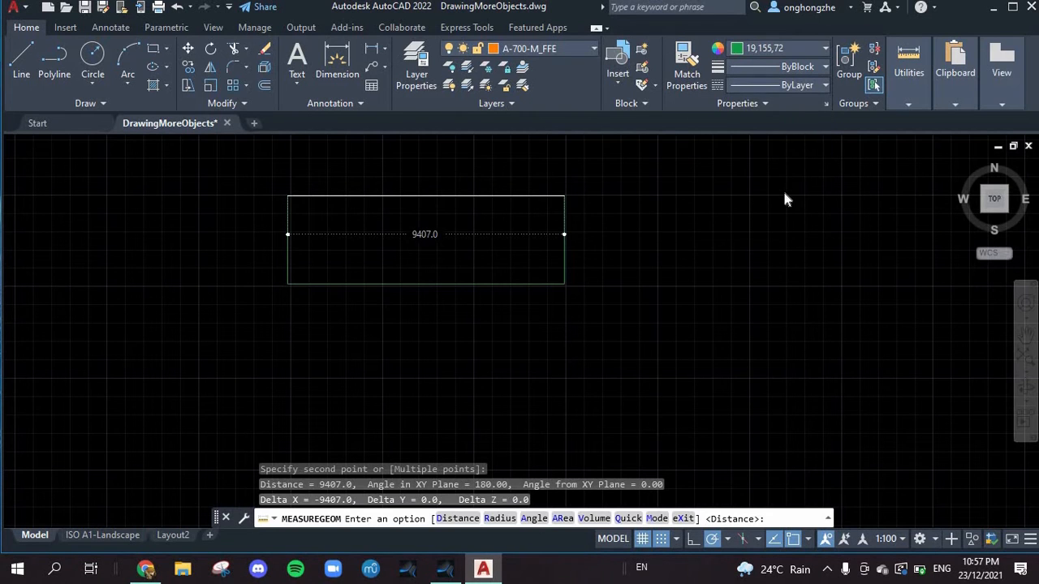
left_click(784, 84)
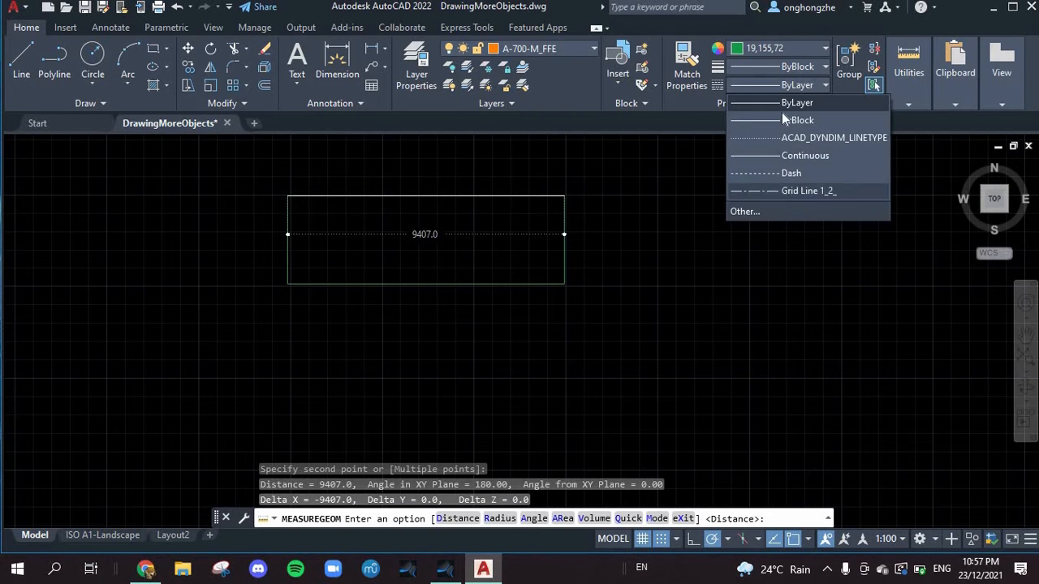
left_click(769, 174)
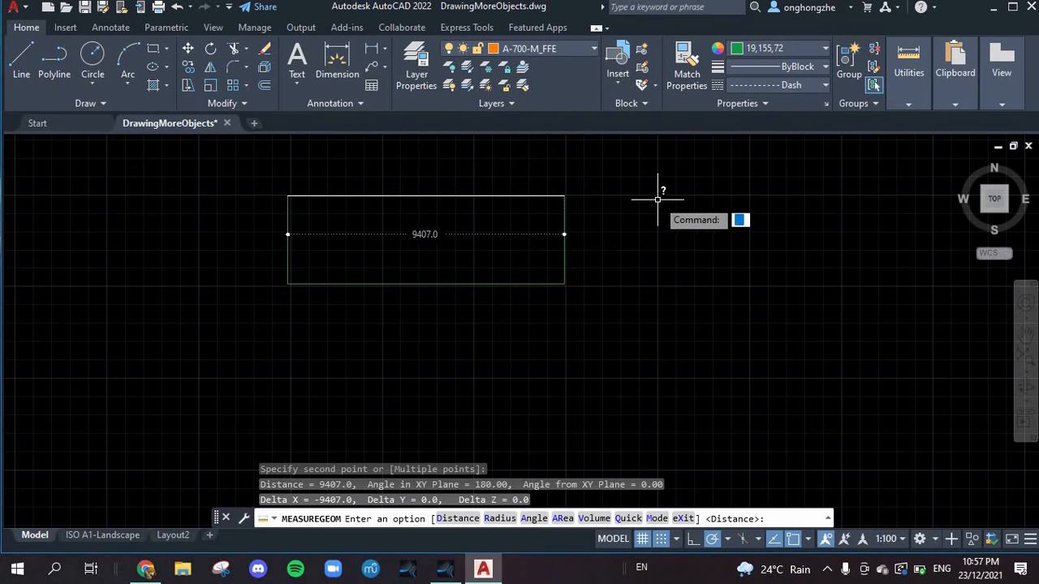
Step: Draw a second, smaller rectangle to the right of the first one and inspect its dashed outline
left_click(152, 49)
left_click(627, 200)
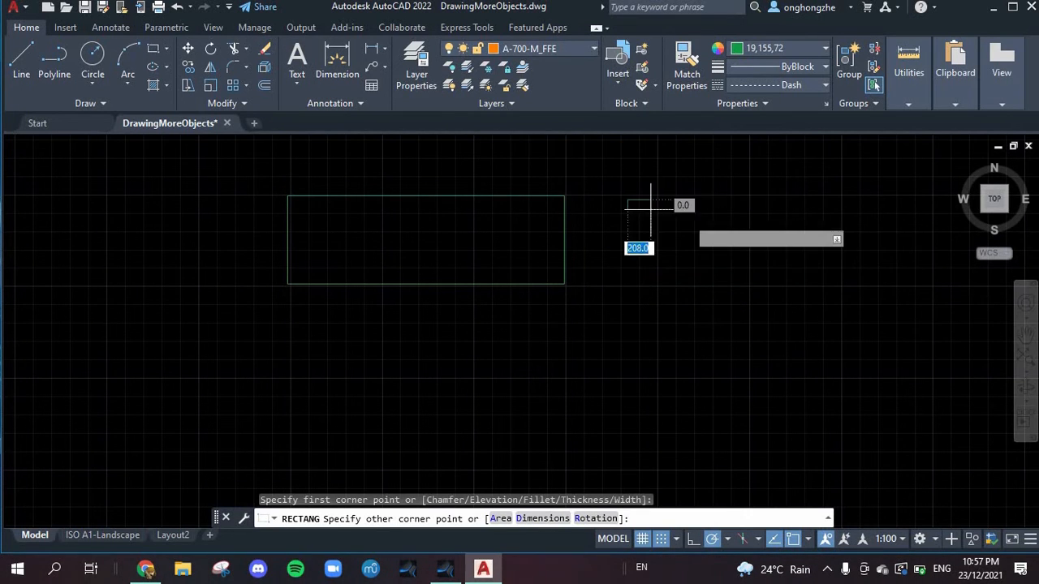
left_click(844, 275)
scroll(642, 204, "down", 3)
scroll(643, 203, "up", 5)
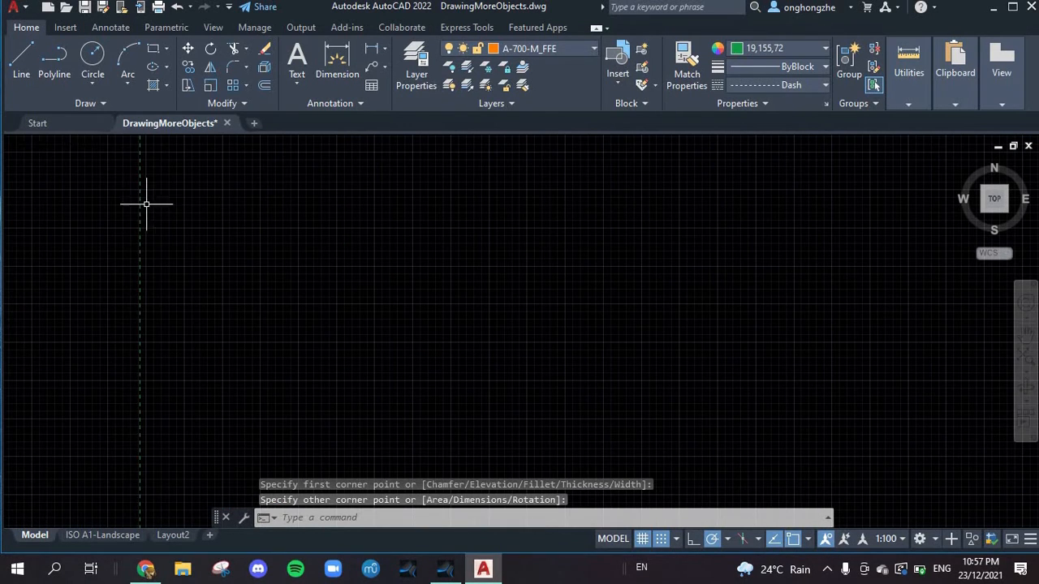
scroll(144, 197, "down", 3)
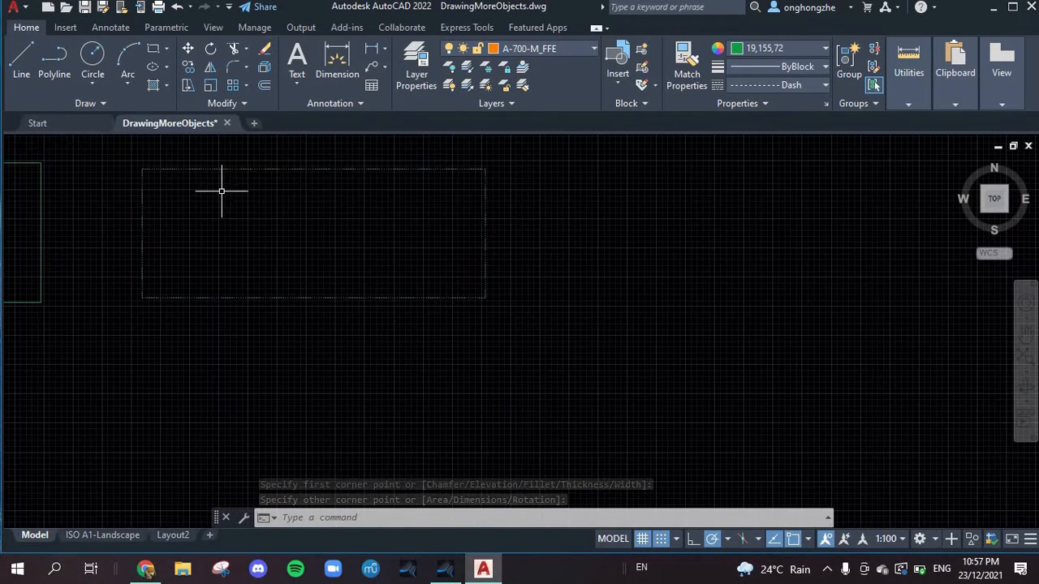
scroll(128, 254, "down", 5)
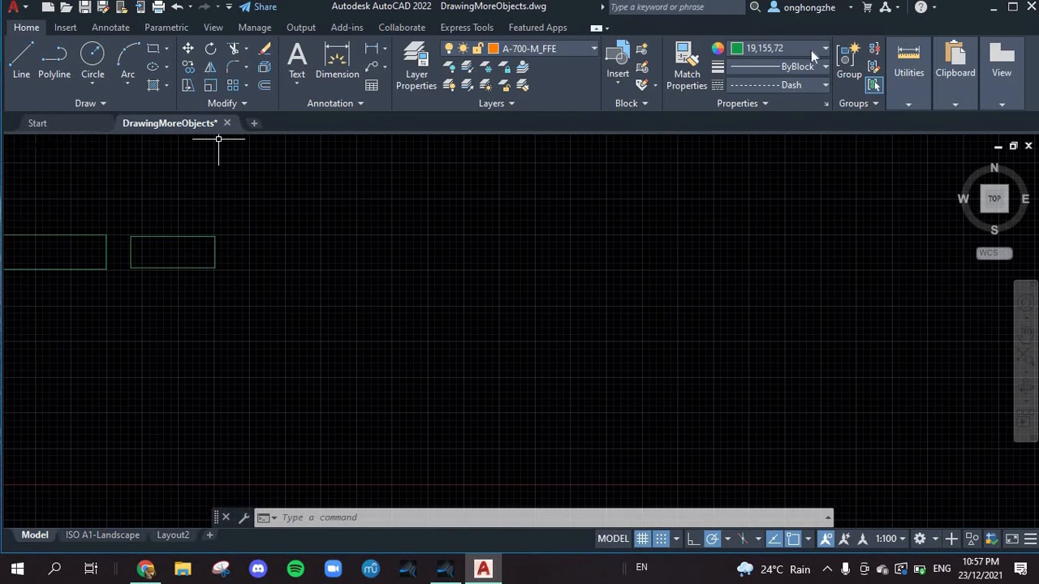
Step: Set the object color to yellow 248,215,49, draw a third rectangle to the right of the green ones and inspect its outline
left_click(779, 48)
left_click(752, 101)
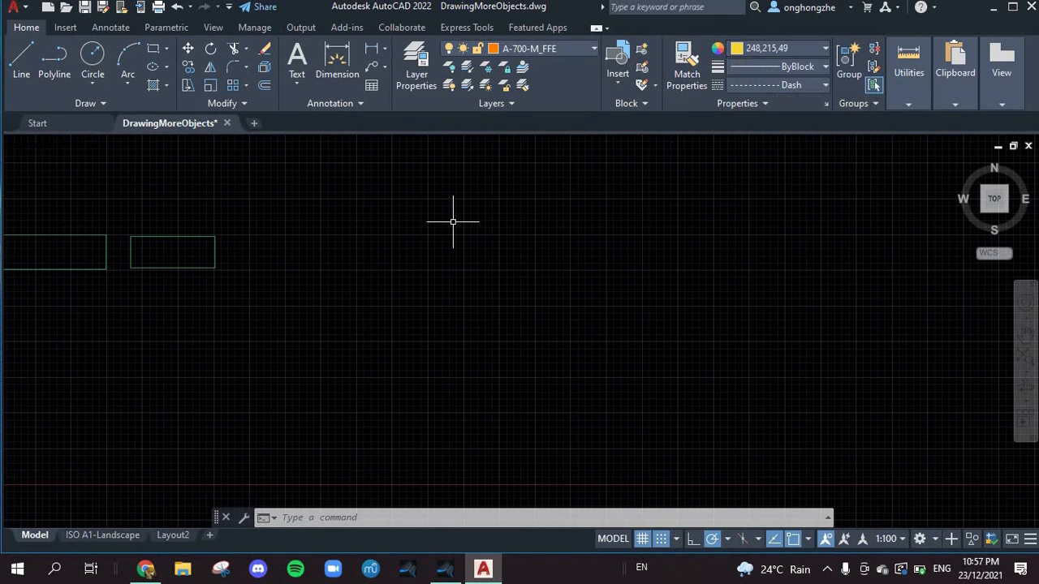
mouse_move(261, 193)
left_mouse_down()
mouse_move(420, 242)
mouse_move(415, 285)
mouse_move(401, 289)
left_mouse_up()
left_click(153, 49)
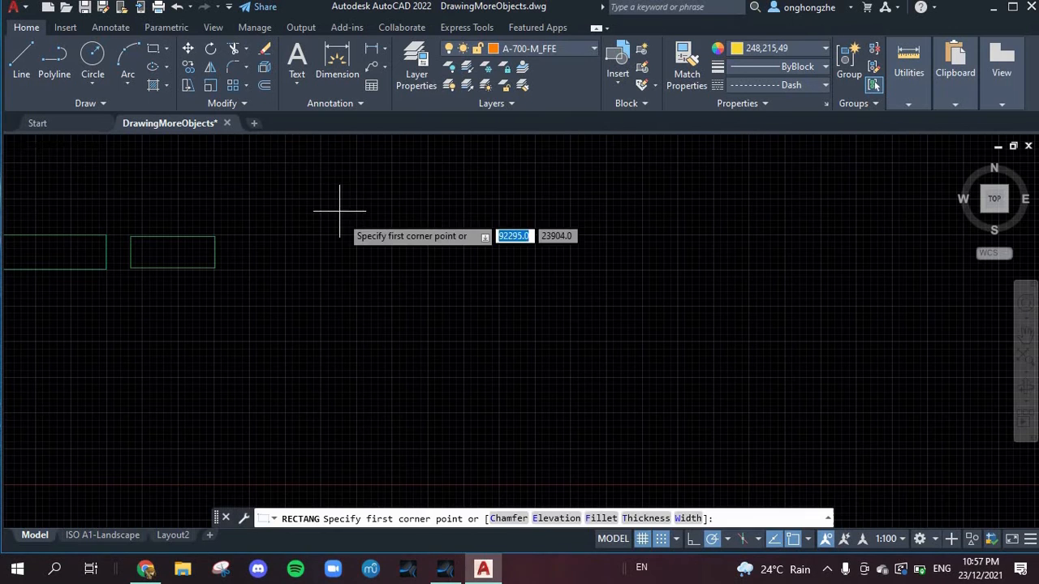
left_click(277, 199)
left_click(441, 238)
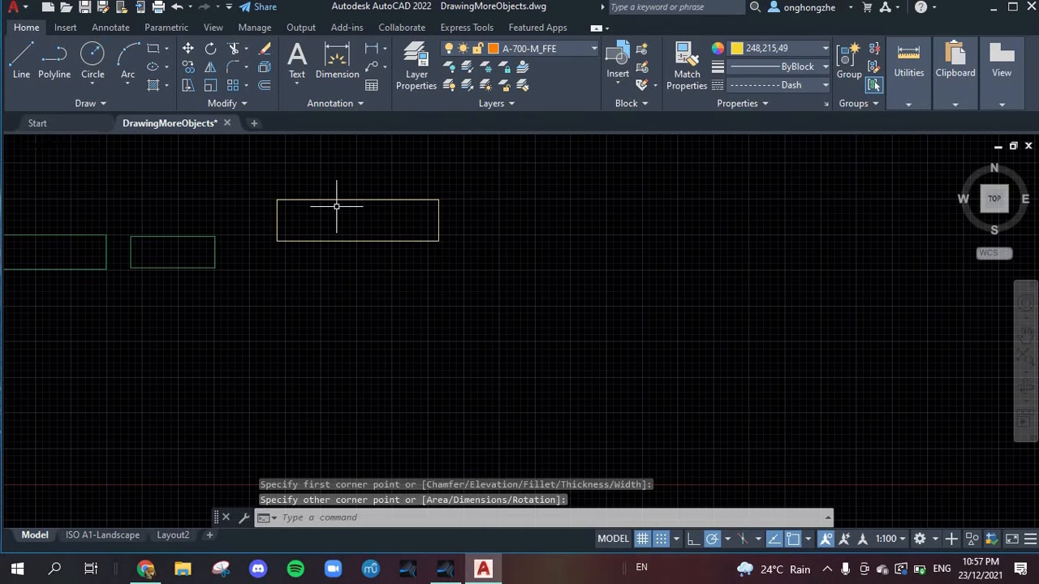
scroll(336, 200, "down", 3)
scroll(336, 201, "up", 6)
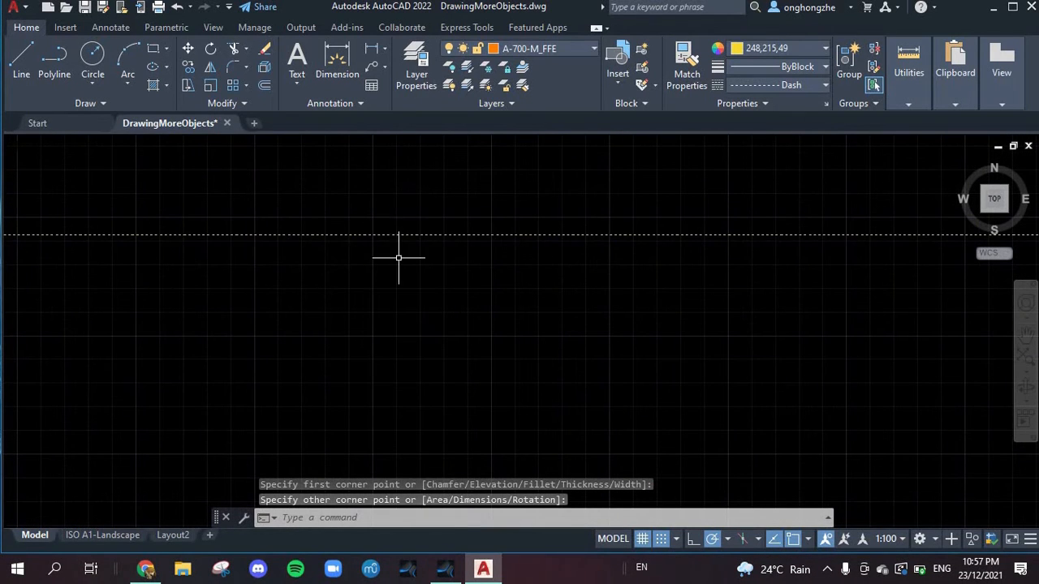
scroll(347, 231, "down", 7)
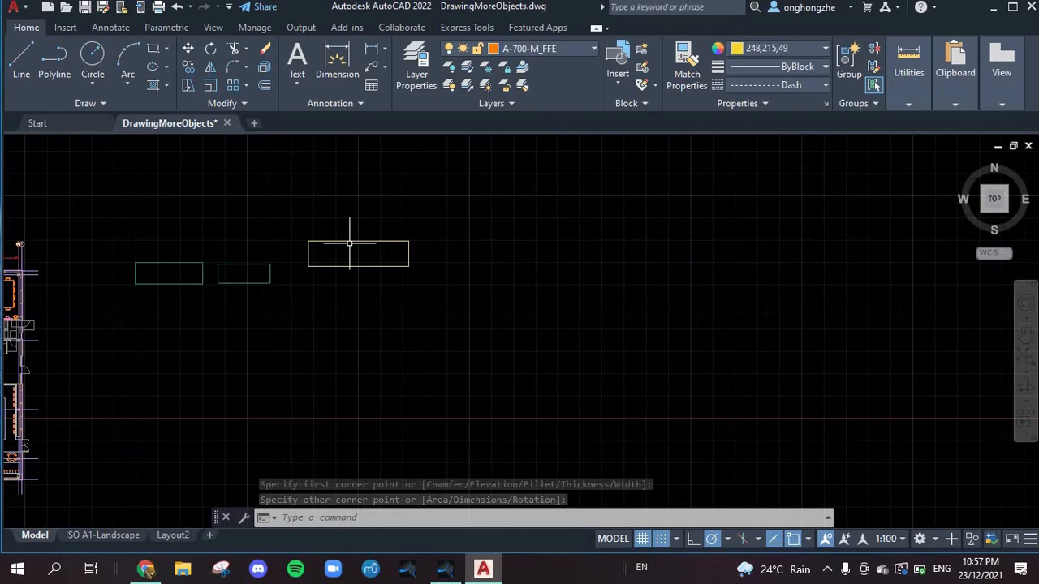
Step: Examine the floor plan's walls, stairs and furniture around the central meeting table
scroll(195, 246, "down", 5)
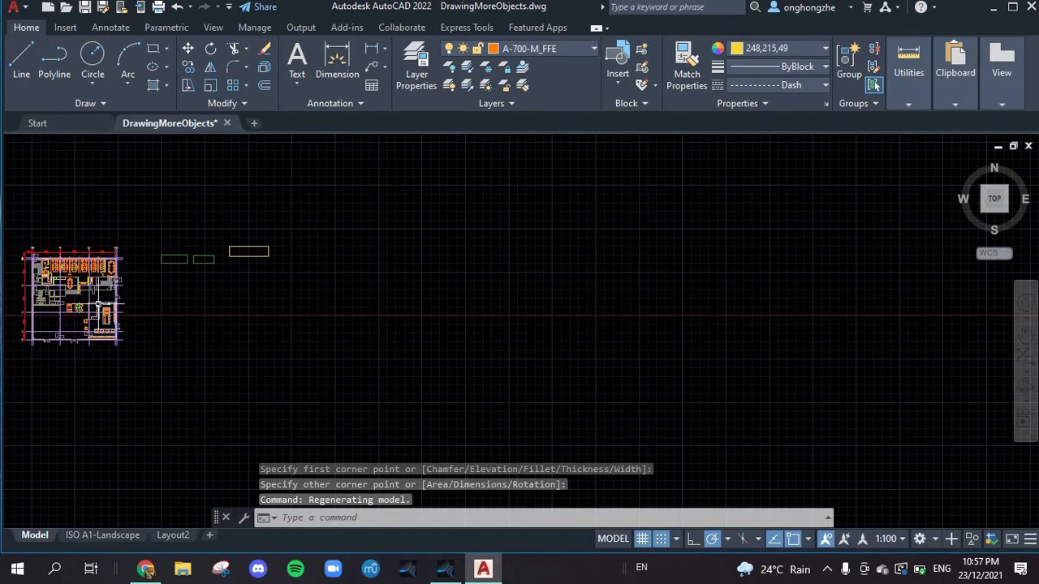
scroll(89, 293, "up", 6)
scroll(174, 290, "down", 2)
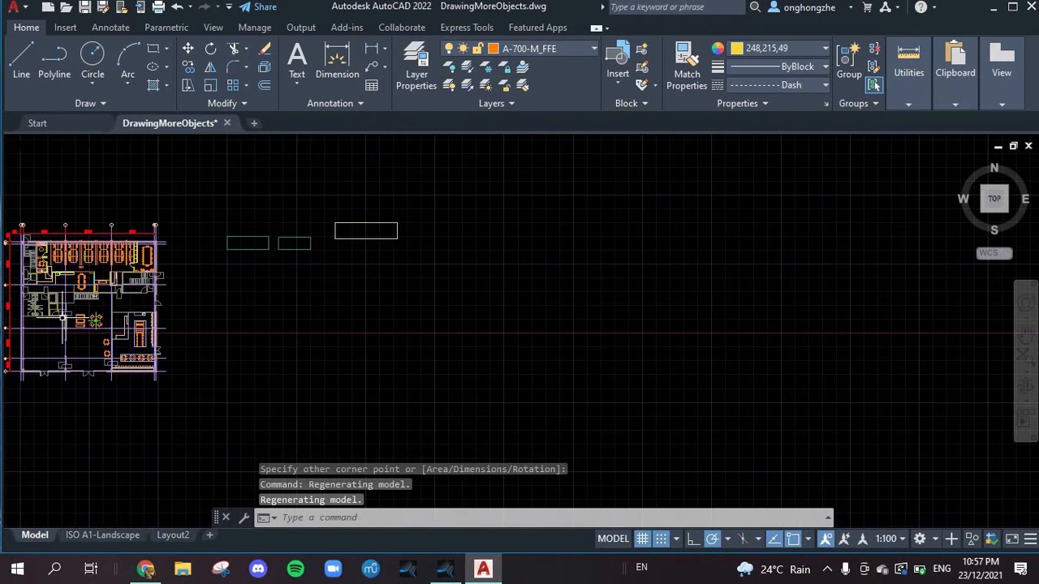
scroll(286, 329, "up", 3)
scroll(286, 329, "down", 5)
scroll(211, 331, "up", 5)
scroll(464, 325, "down", 2)
scroll(677, 284, "up", 4)
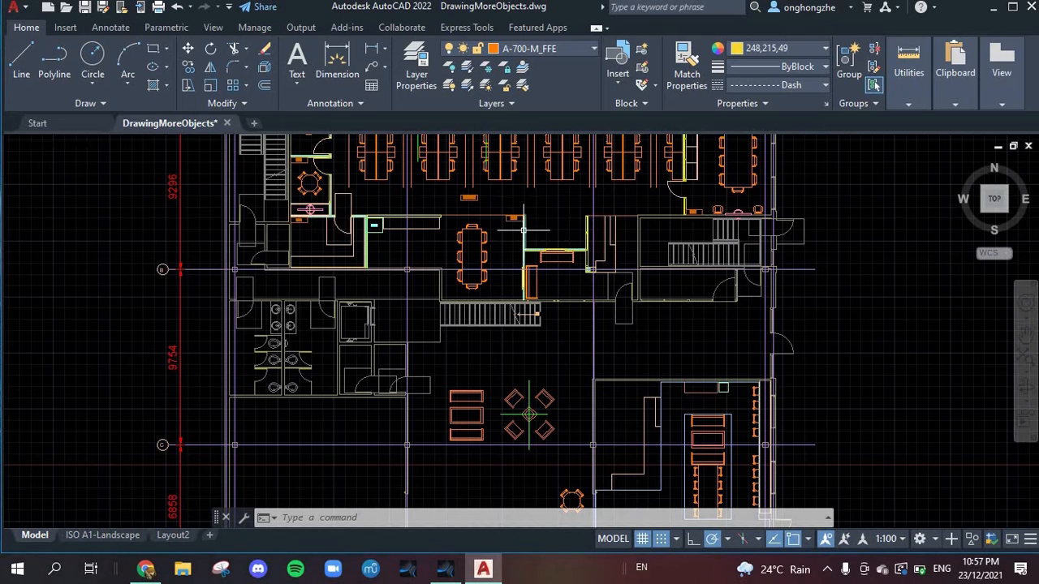
mouse_move(523, 218)
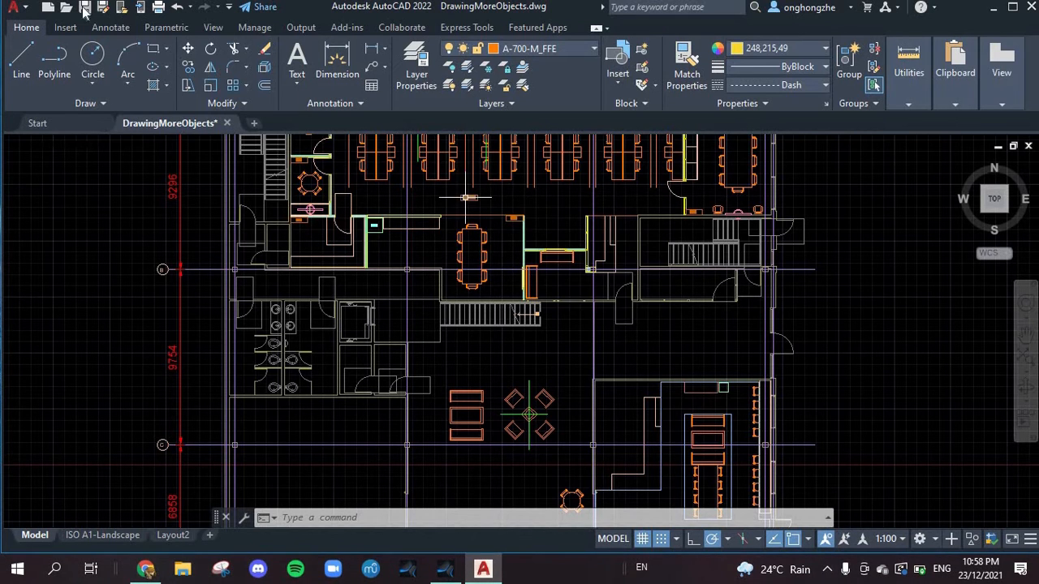
Step: Browse the Kitchens.dwg sample blocks in DesignCenter, preview the Ice and Water block, and close the palette
left_click(213, 28)
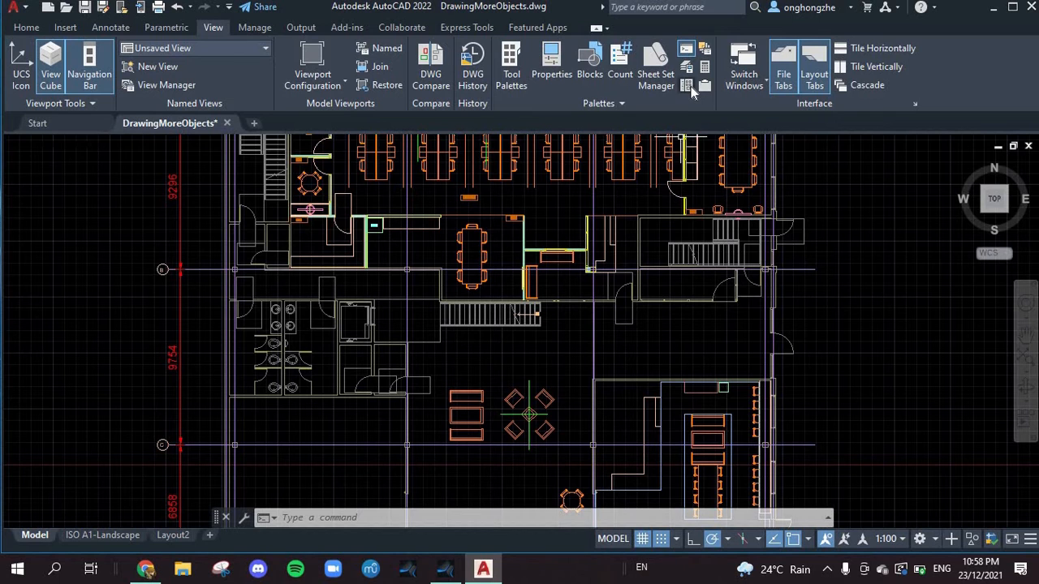
left_click(688, 86)
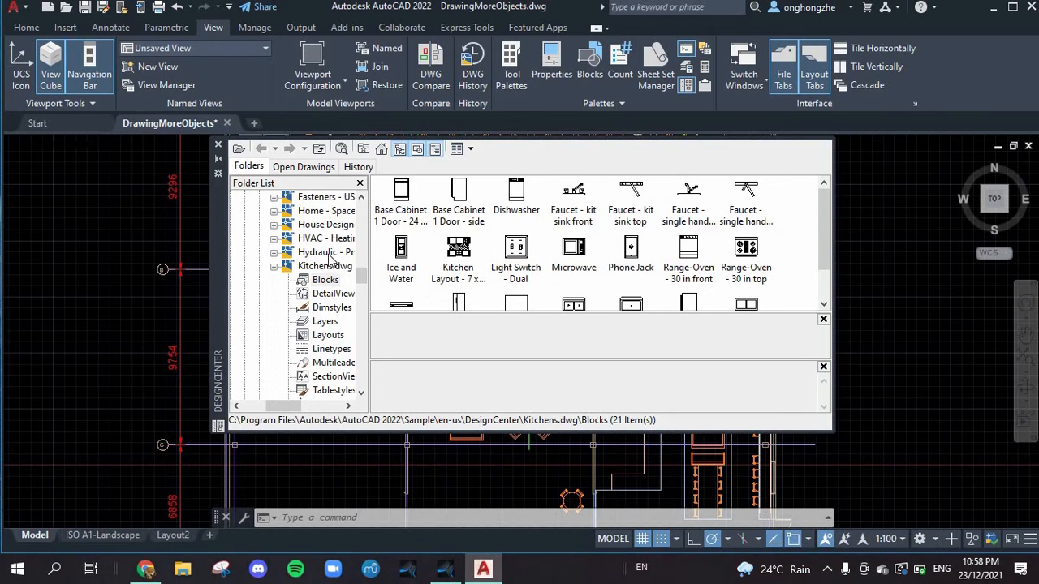
scroll(316, 263, "up", 4)
scroll(280, 237, "up", 4)
scroll(297, 329, "down", 2)
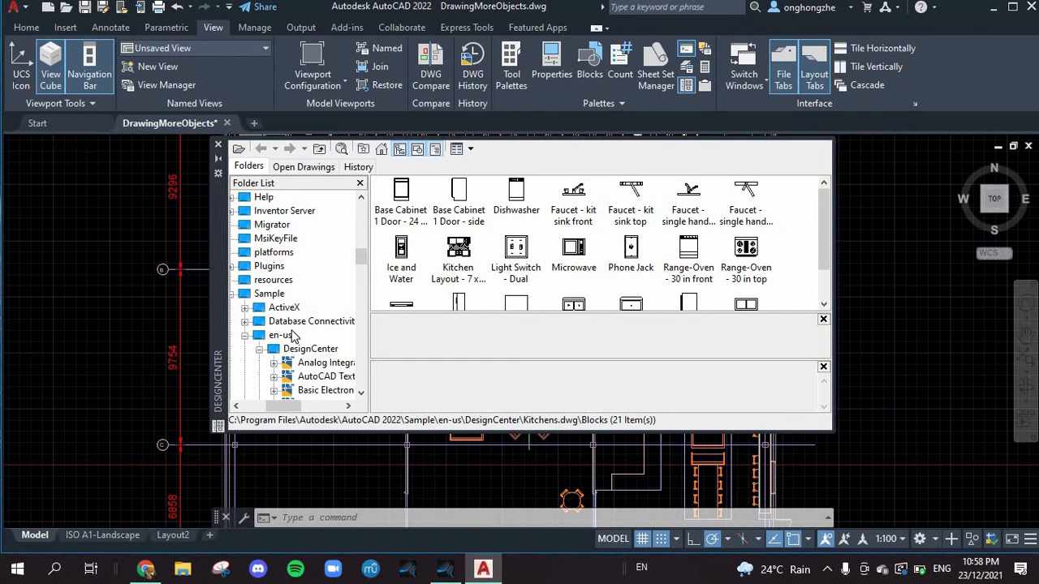
scroll(290, 331, "down", 4)
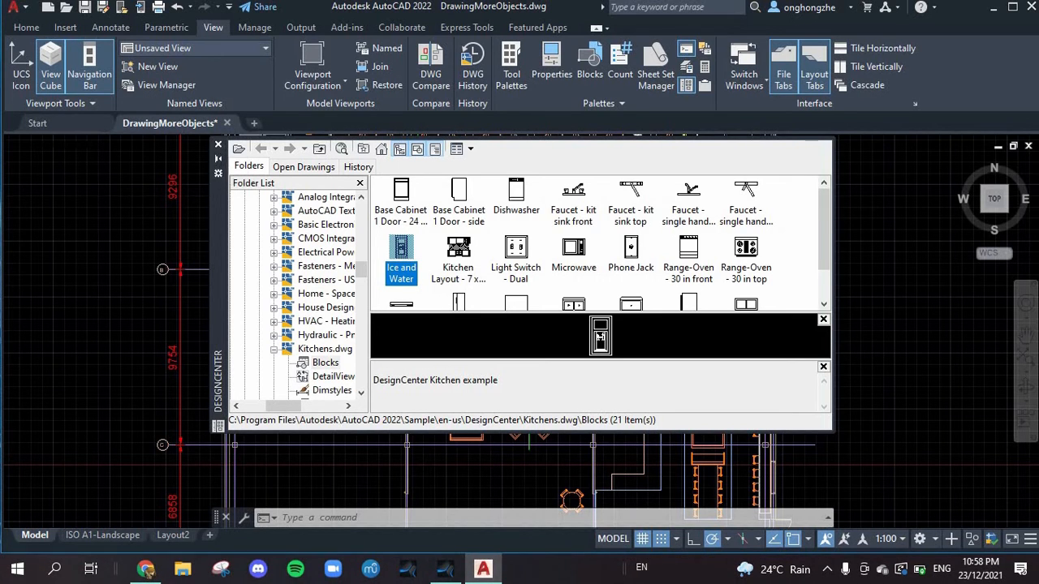
left_click(219, 146)
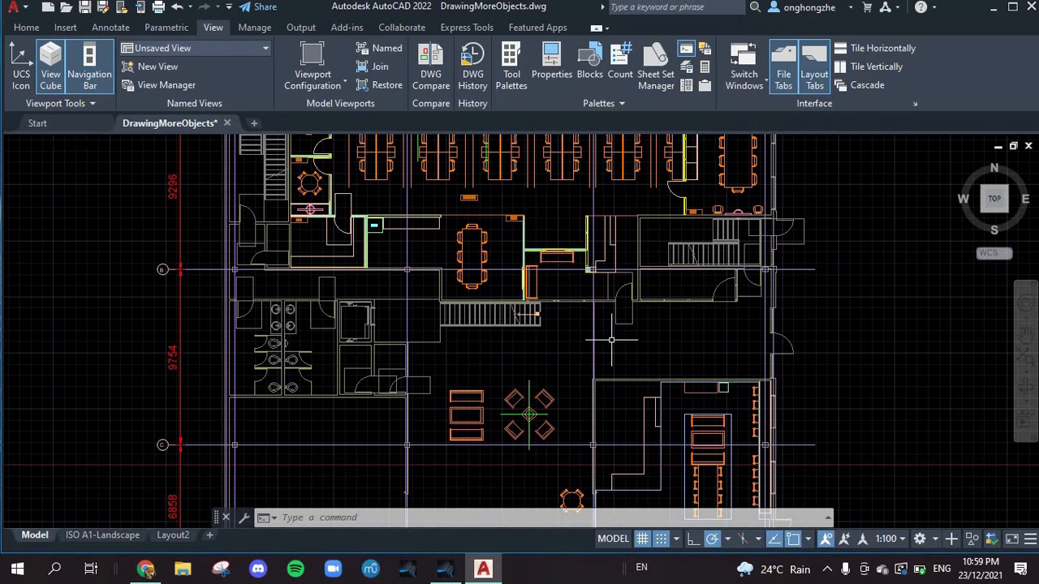
scroll(609, 410, "down", 2)
scroll(641, 421, "up", 6)
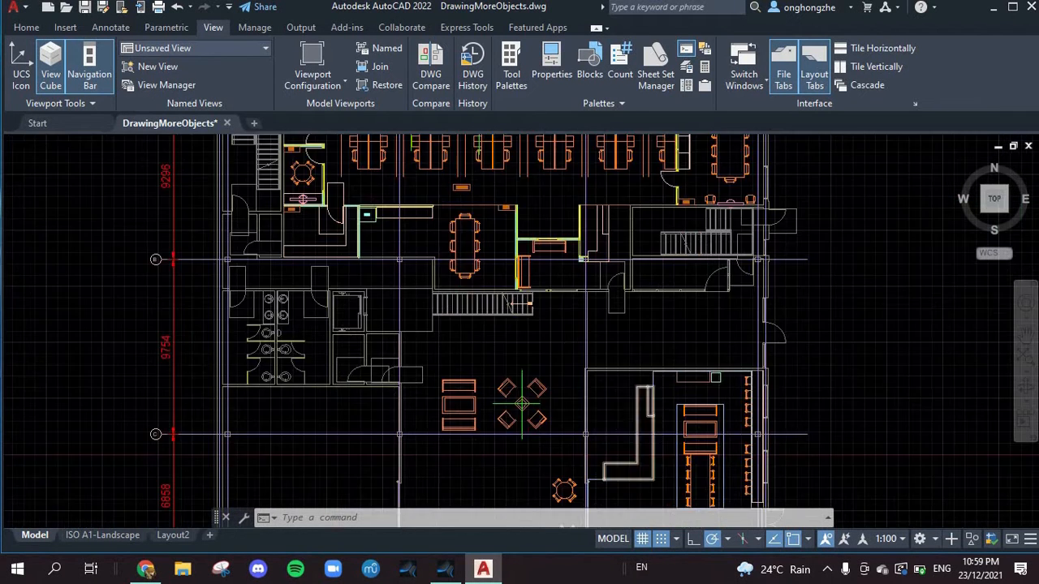
scroll(698, 413, "down", 4)
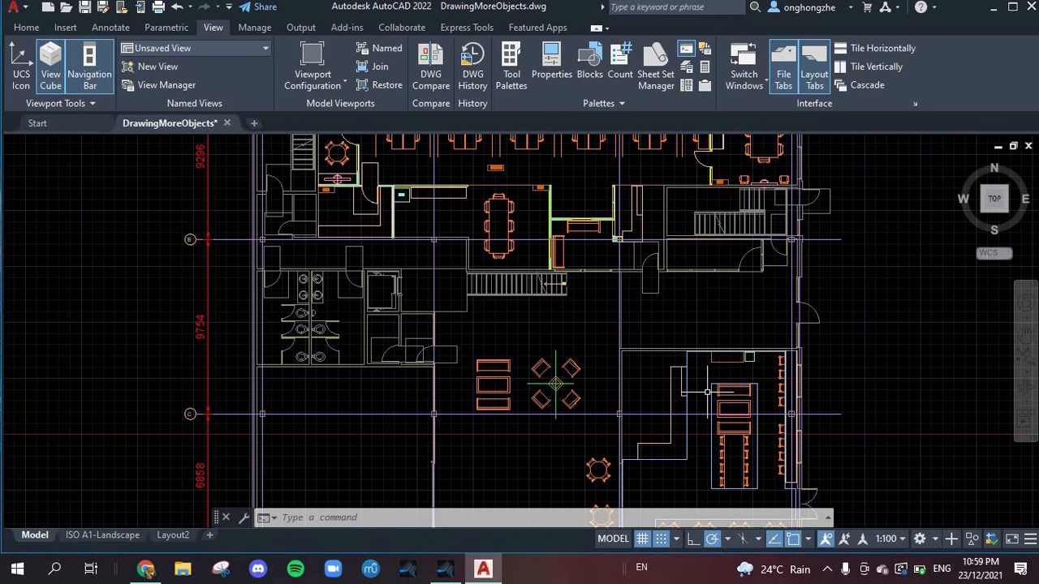
scroll(708, 391, "down", 3)
scroll(707, 383, "up", 3)
scroll(707, 382, "up", 4)
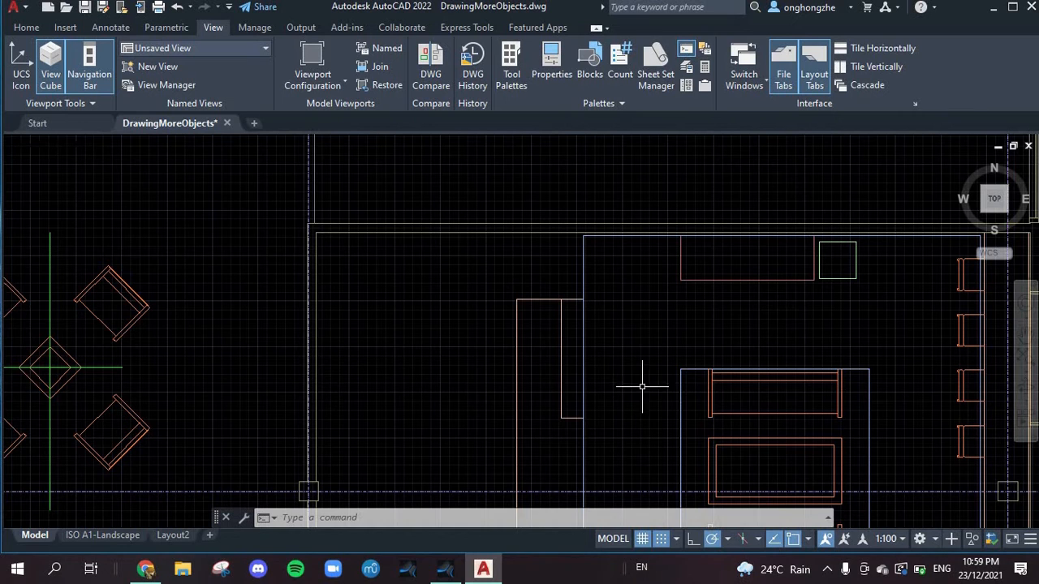
left_click(640, 275)
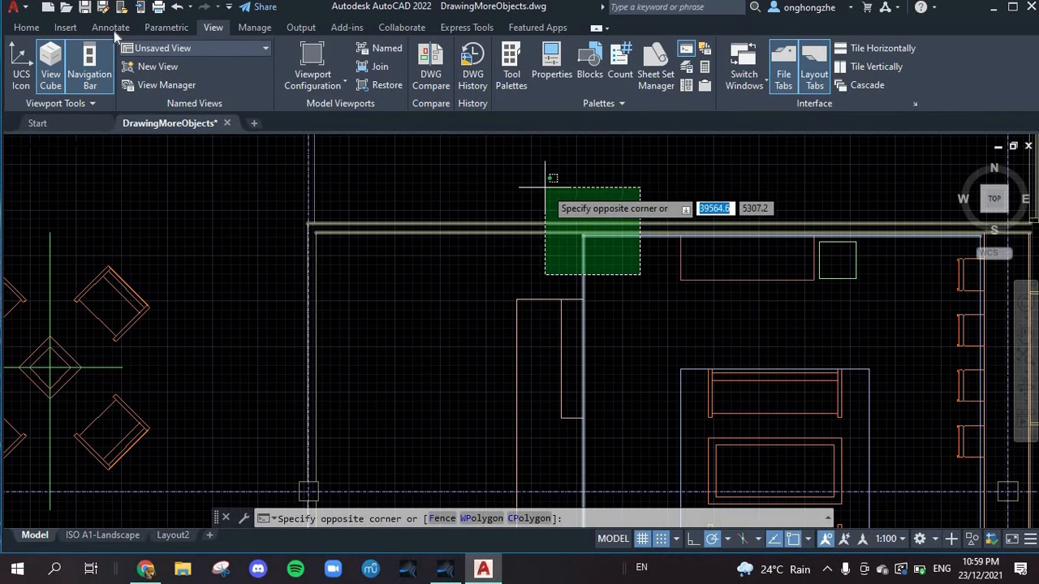
left_click(686, 86)
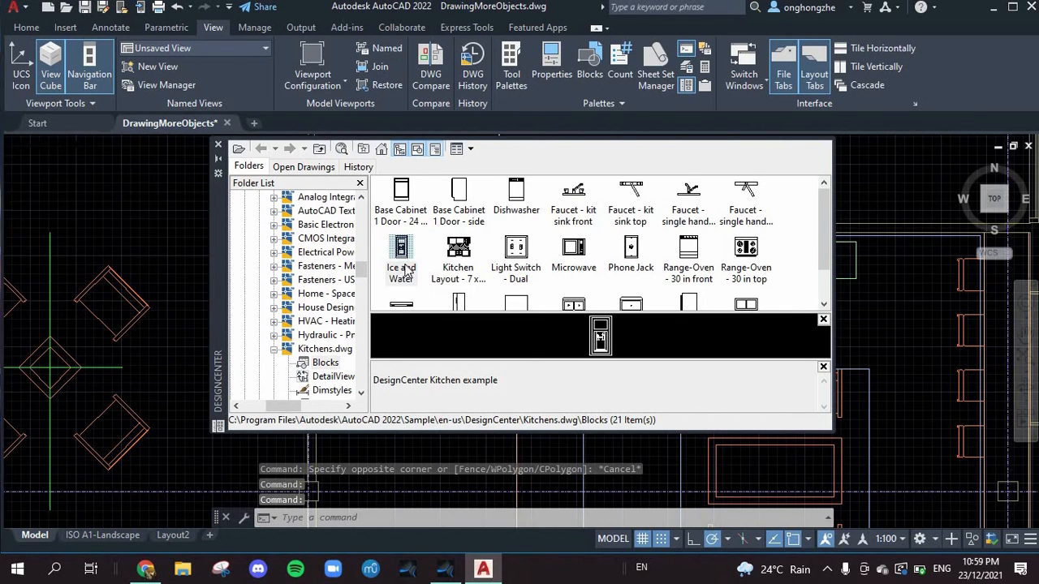
left_click(218, 145)
left_click(622, 276)
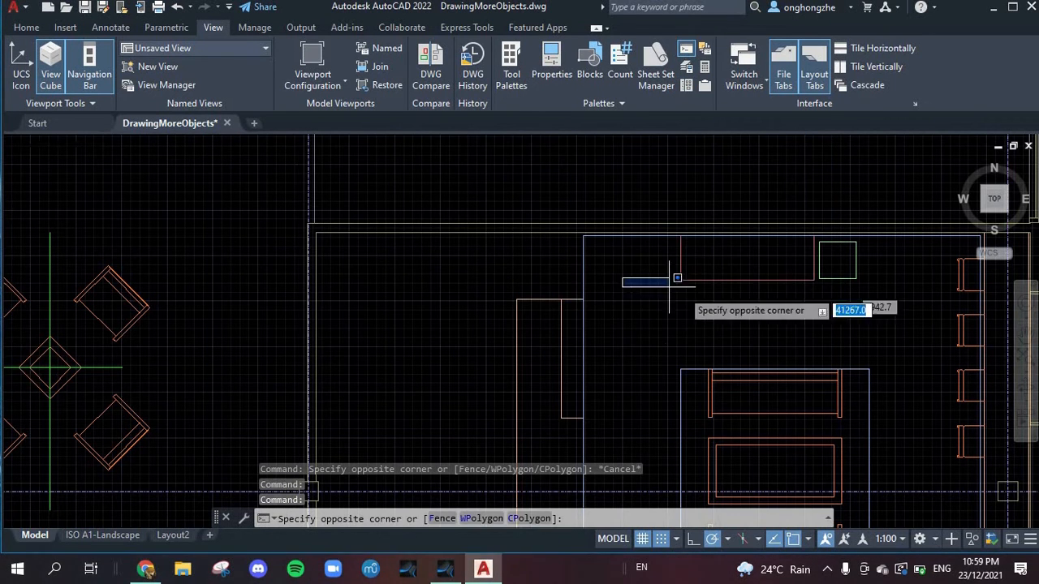
left_click(597, 279)
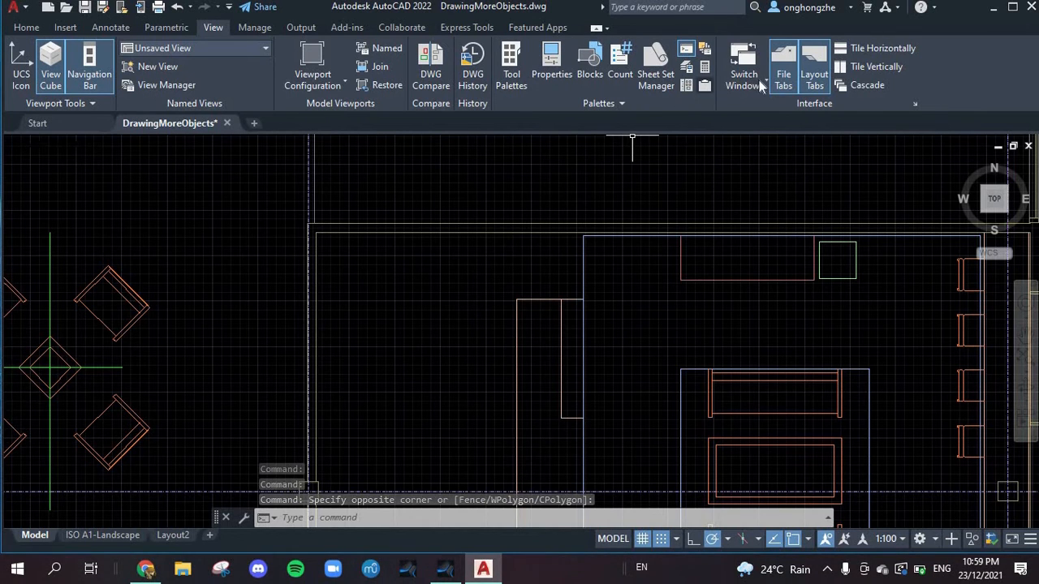
Step: Insert the Ice and Water block from the Kitchens.dwg blocks in DesignCenter above the lounge armchairs, and close the palette
left_click(686, 86)
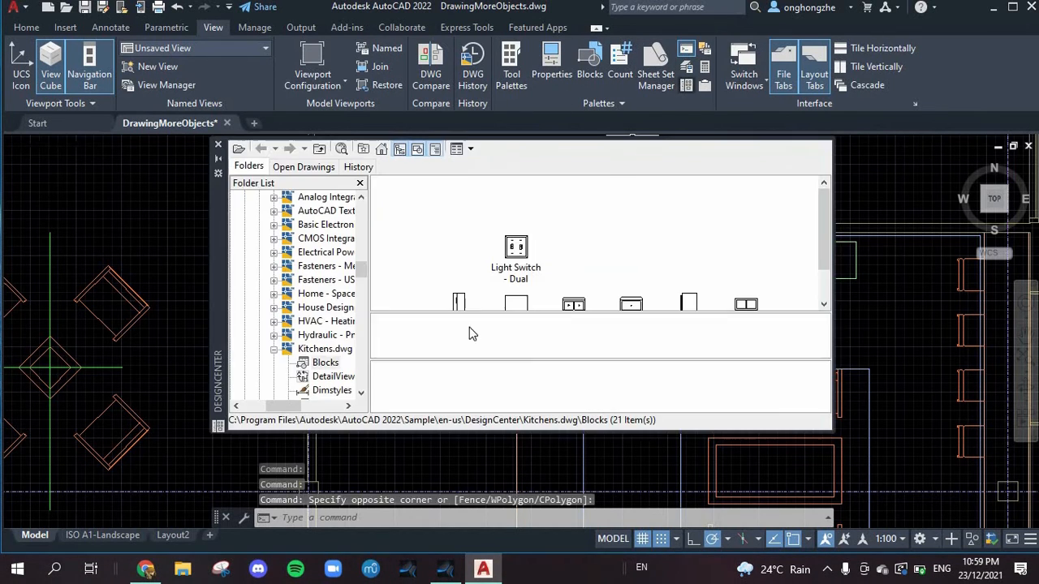
left_click(613, 343)
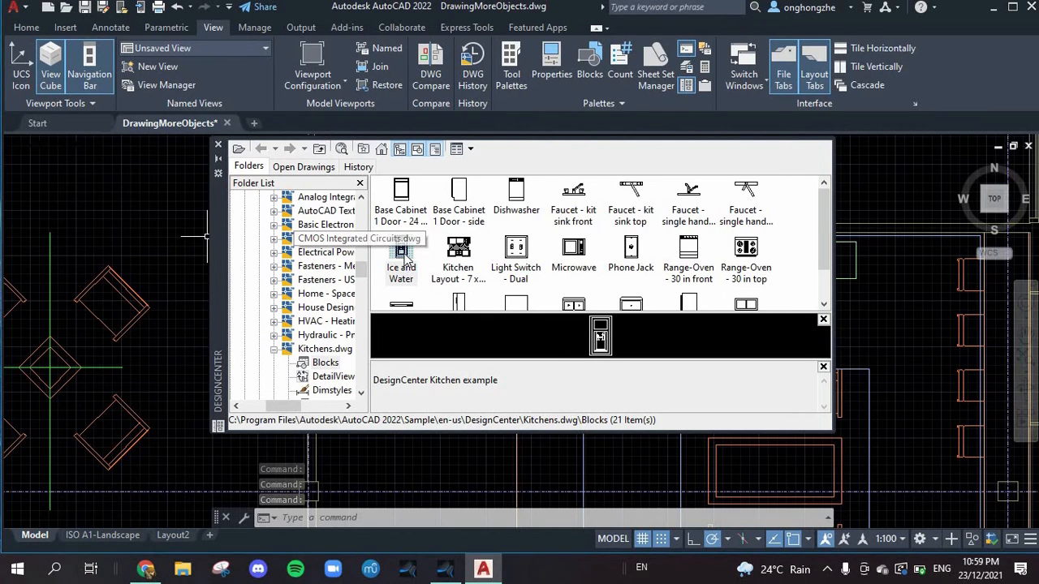
left_click_drag(120, 221, 122, 219)
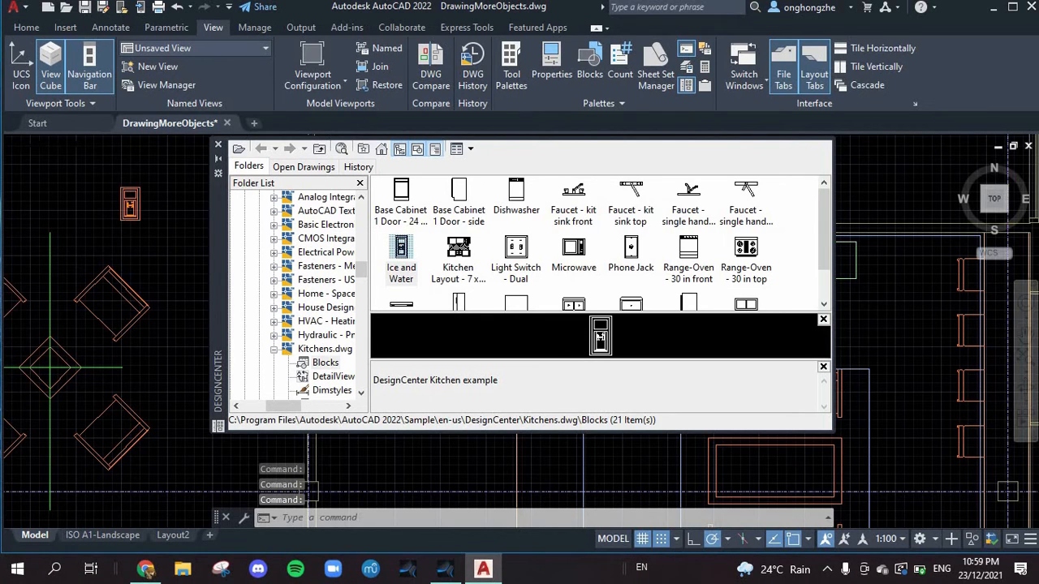
left_click(218, 143)
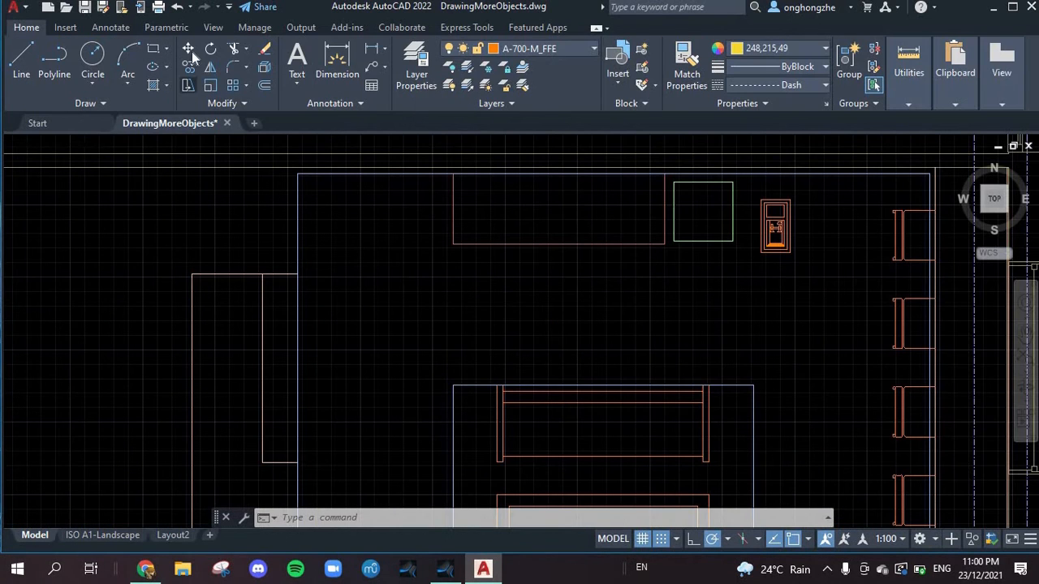
Step: Move the Ice and Water block from beside the green square to the other side of the kitchen counter rectangle, near the stepped counter
left_click(189, 50)
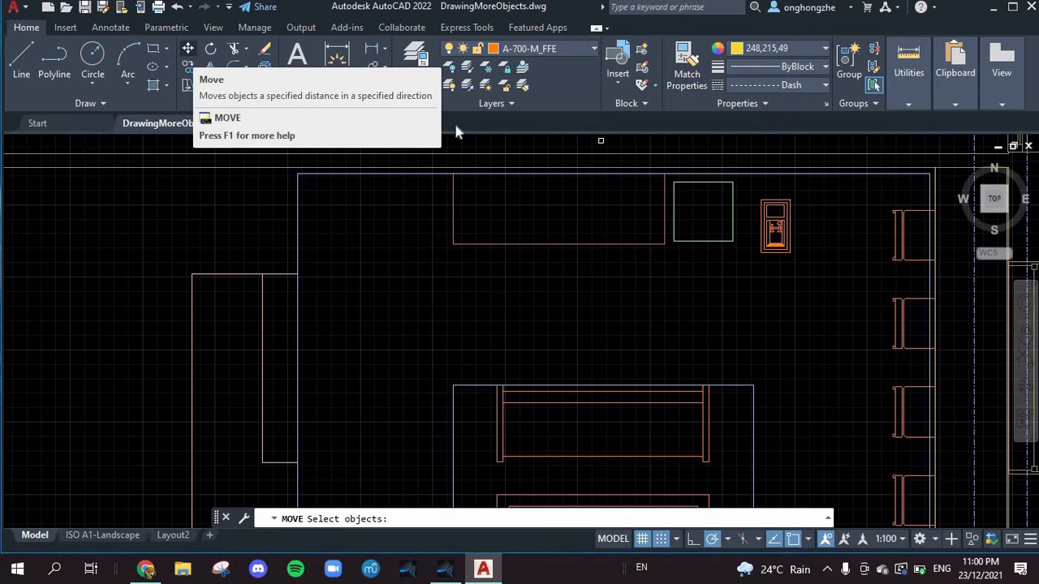
left_click(188, 50)
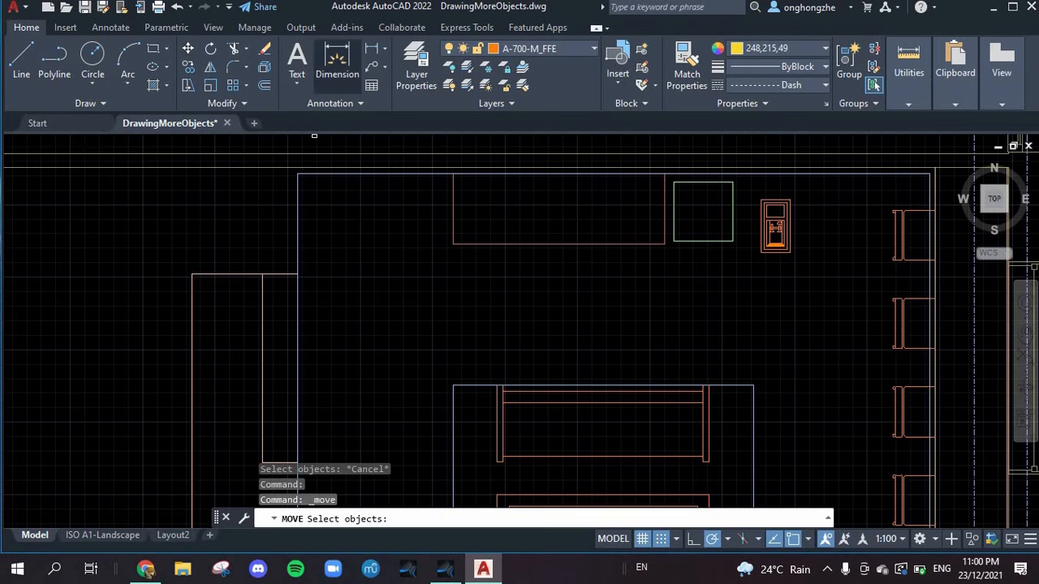
left_click(775, 233)
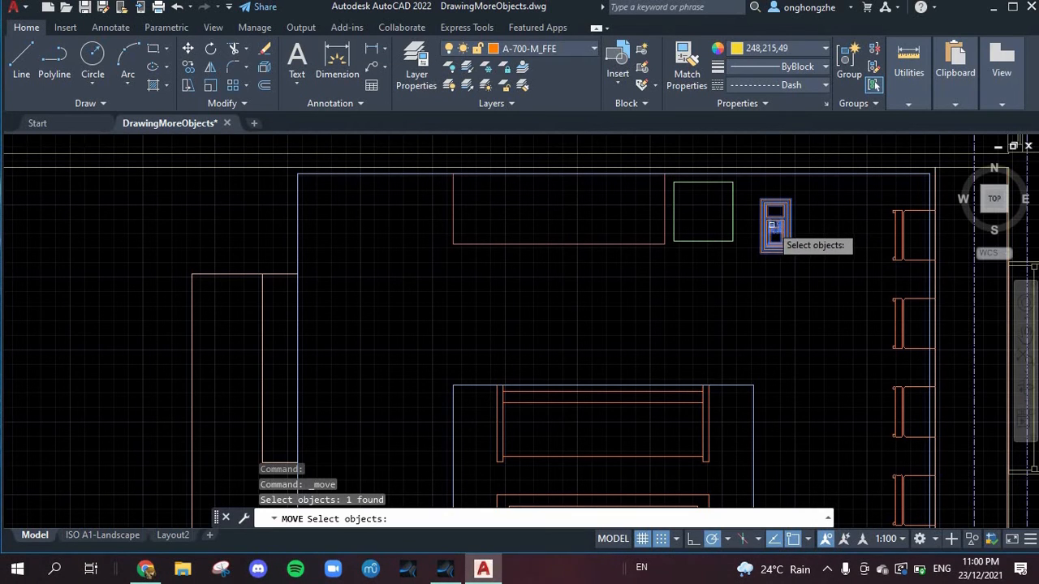
left_click(774, 228)
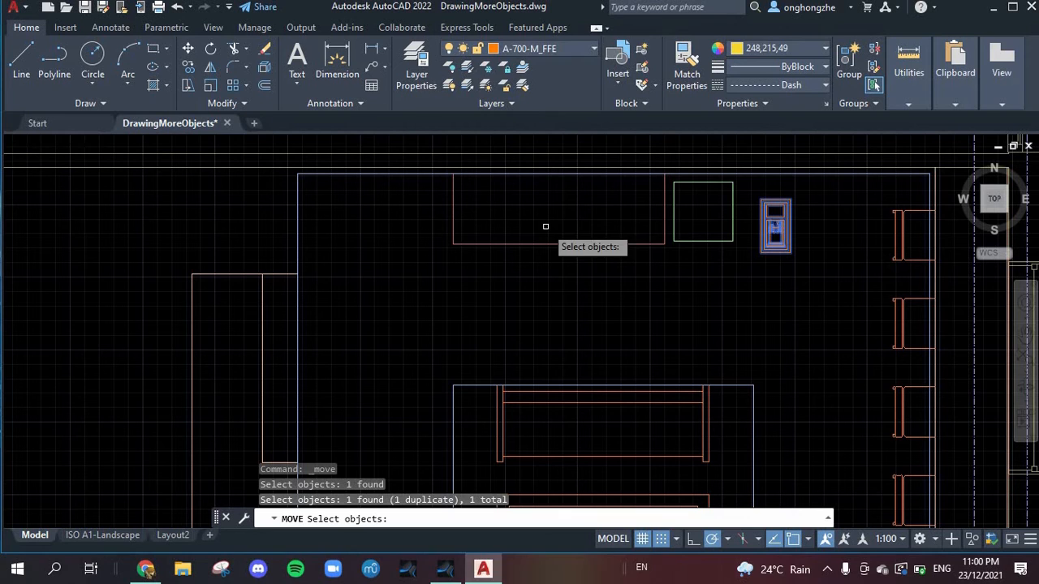
left_click(772, 237)
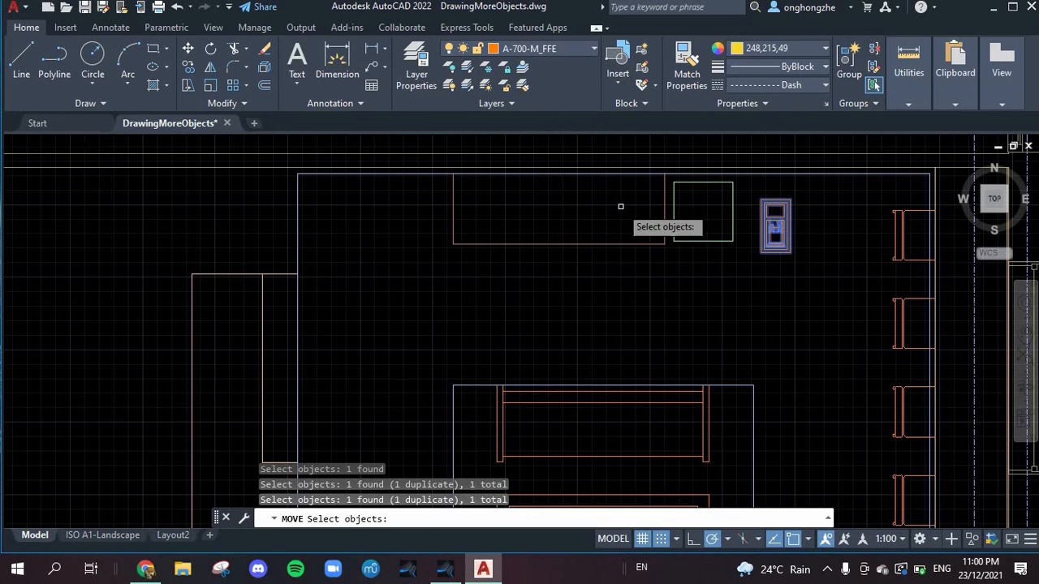
left_click(424, 211)
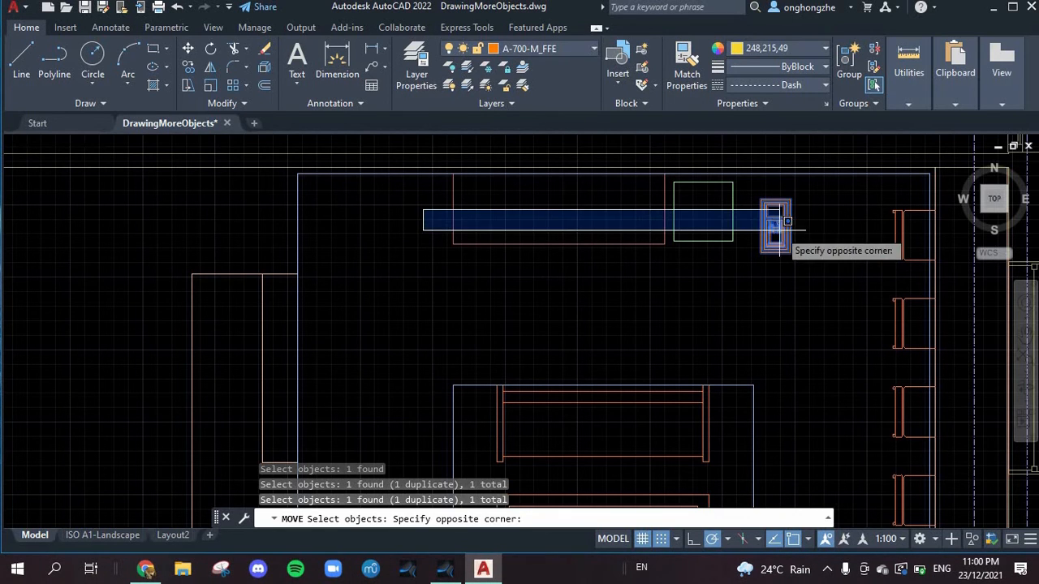
left_click(302, 260)
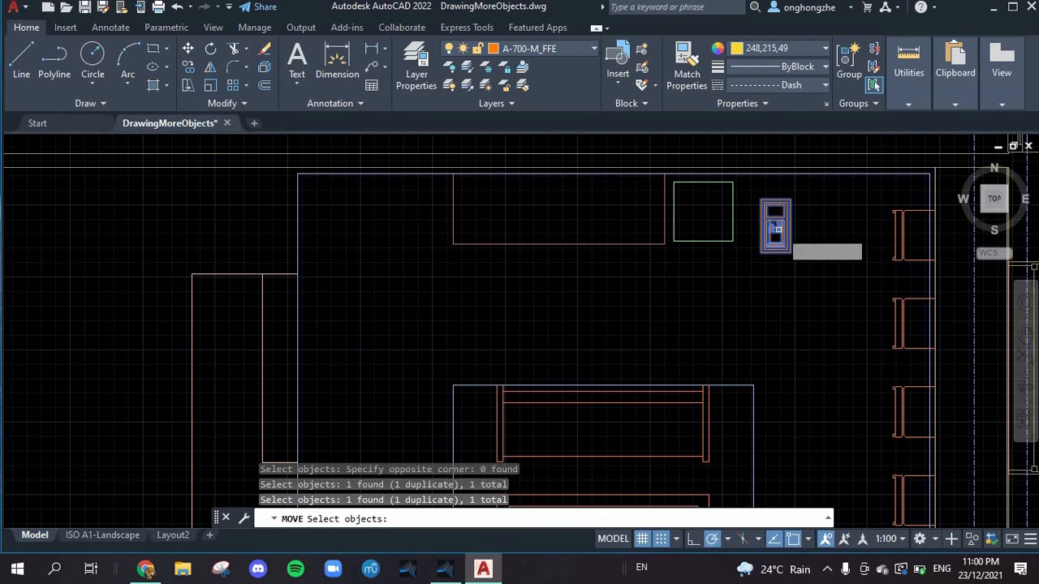
left_click(773, 228)
left_click(826, 226)
left_click(823, 231)
left_click(810, 229)
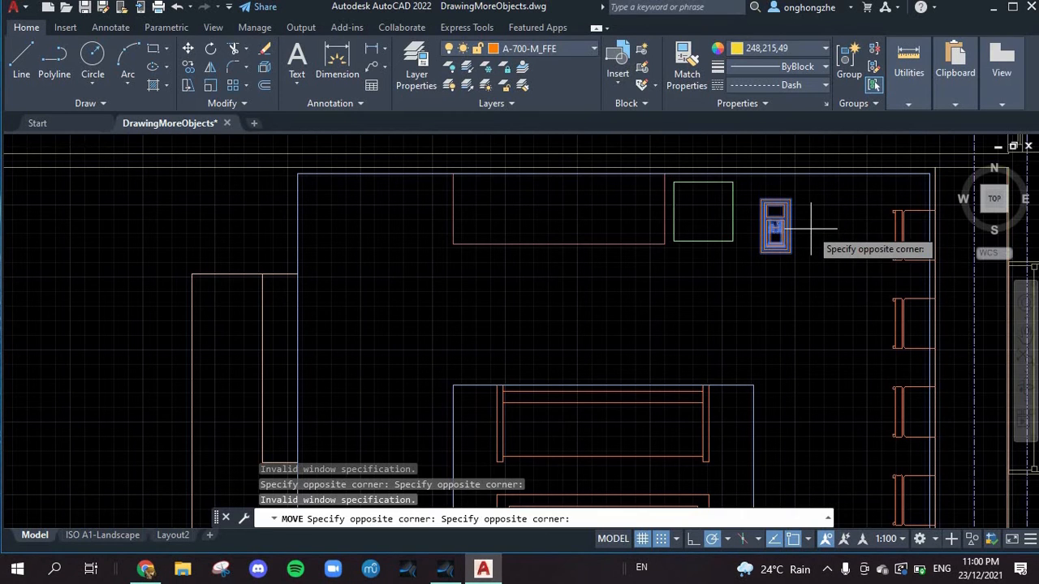
left_click(773, 226)
left_click(772, 229)
key("Return")
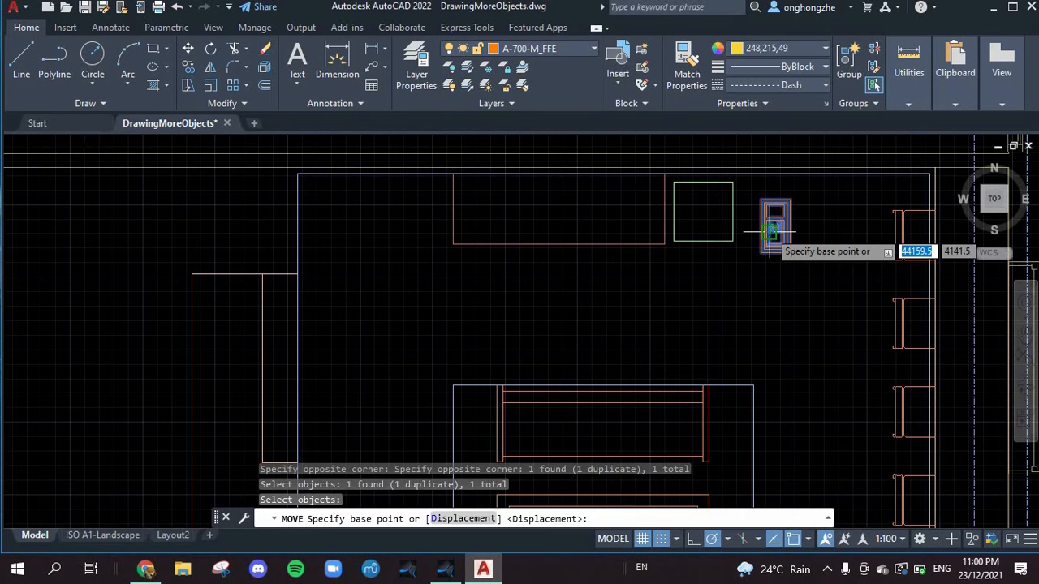
left_click(779, 228)
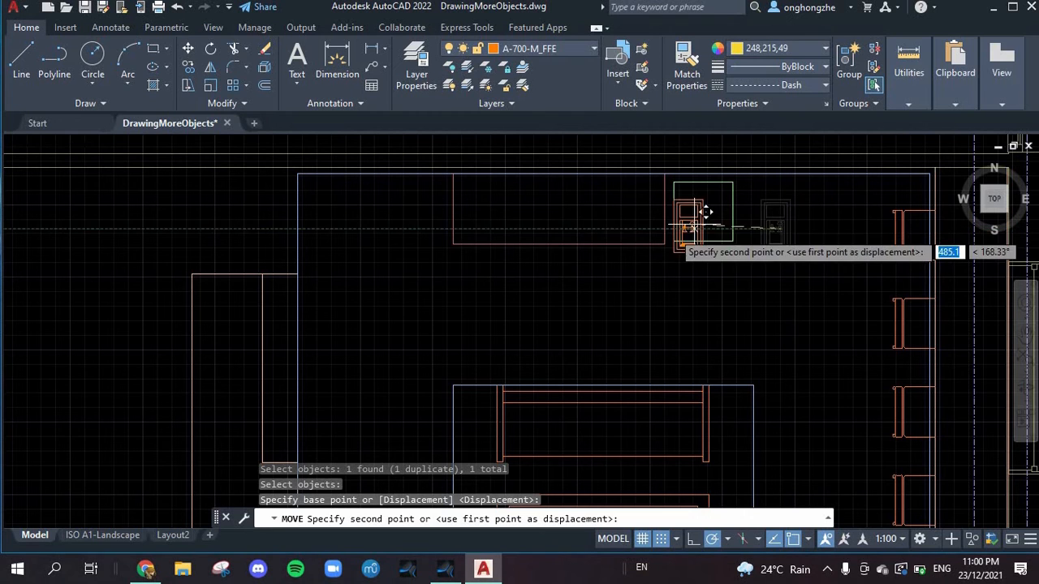
left_click(420, 215)
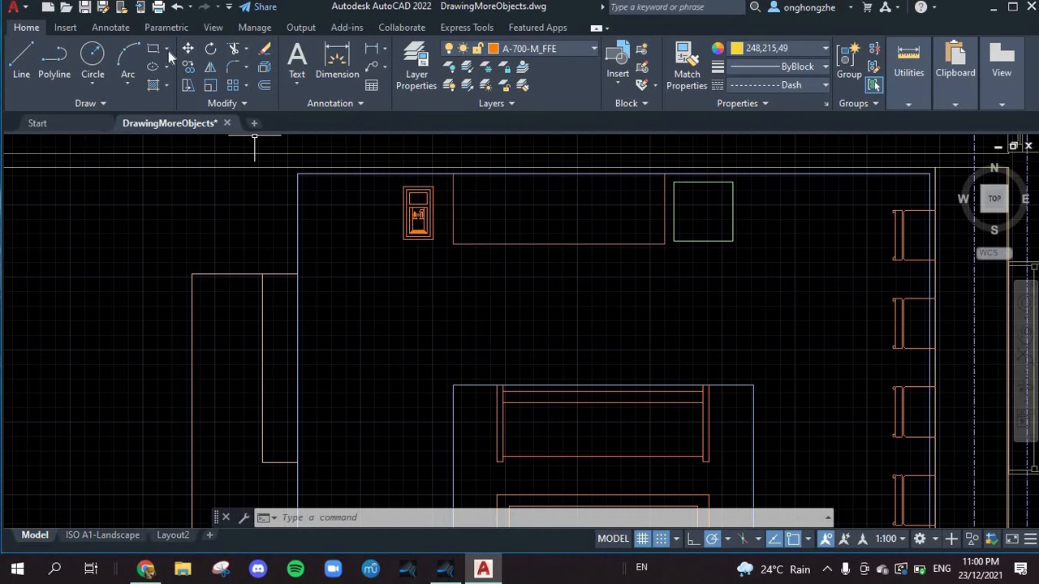
Step: Rotate the moved Ice and Water block about a base point near its centre, setting the rotation angle to 0°
left_click(212, 50)
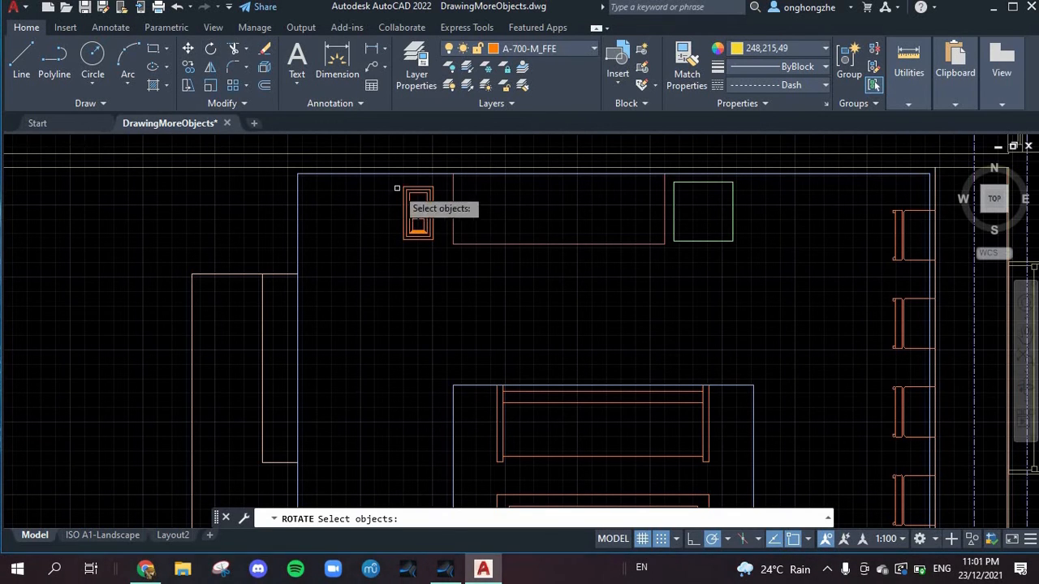
left_click(416, 216)
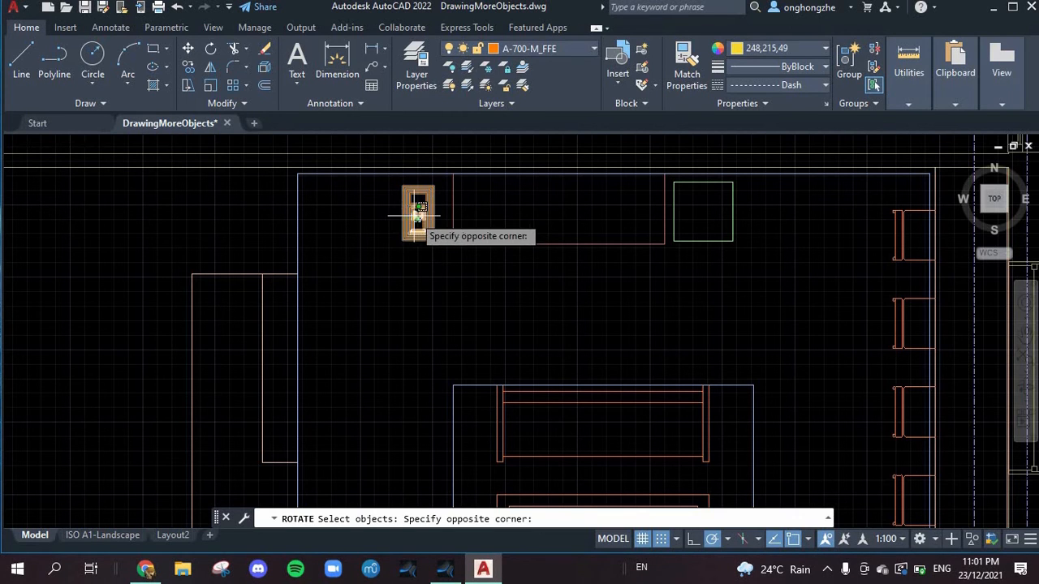
left_click(416, 212)
type("rotate")
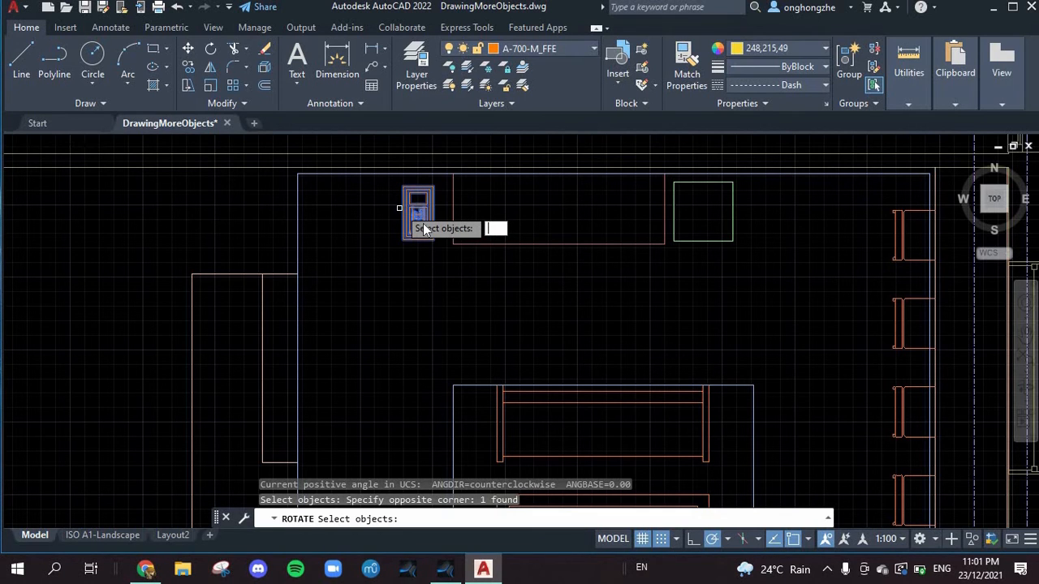
left_click(398, 209)
left_click(398, 209)
left_click(357, 244)
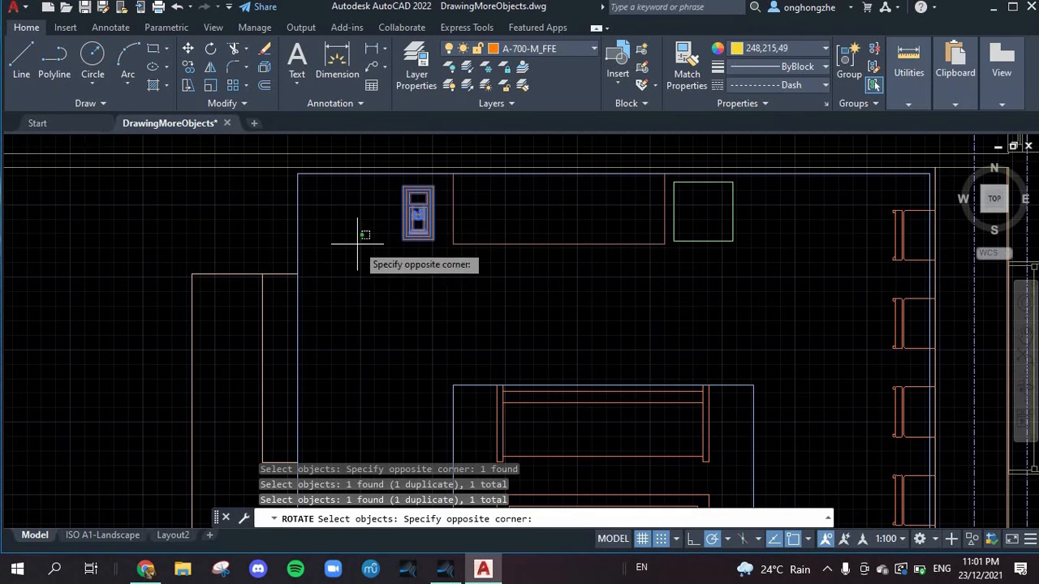
left_click(433, 224)
key("Return")
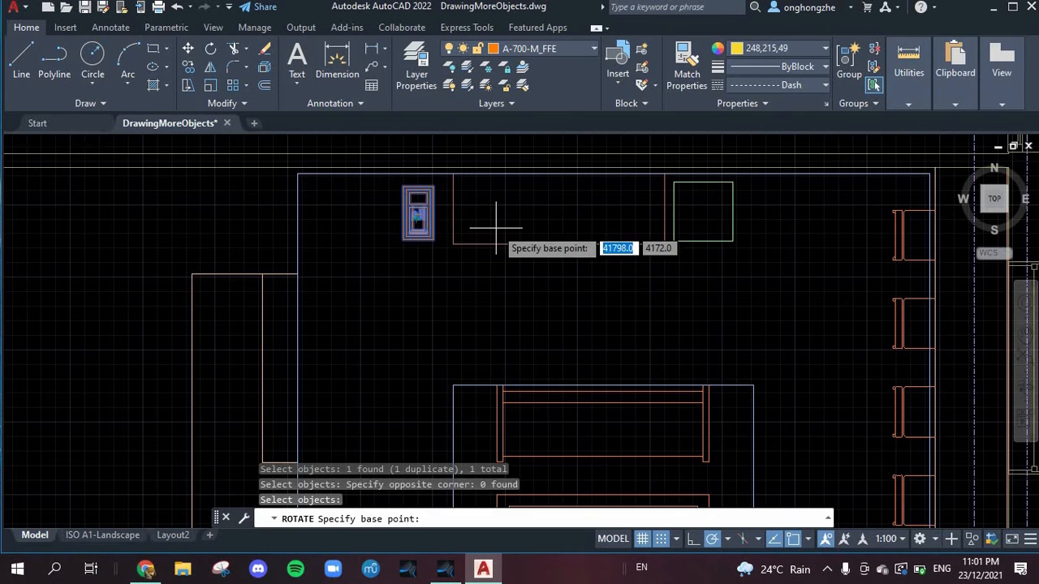
left_click(415, 219)
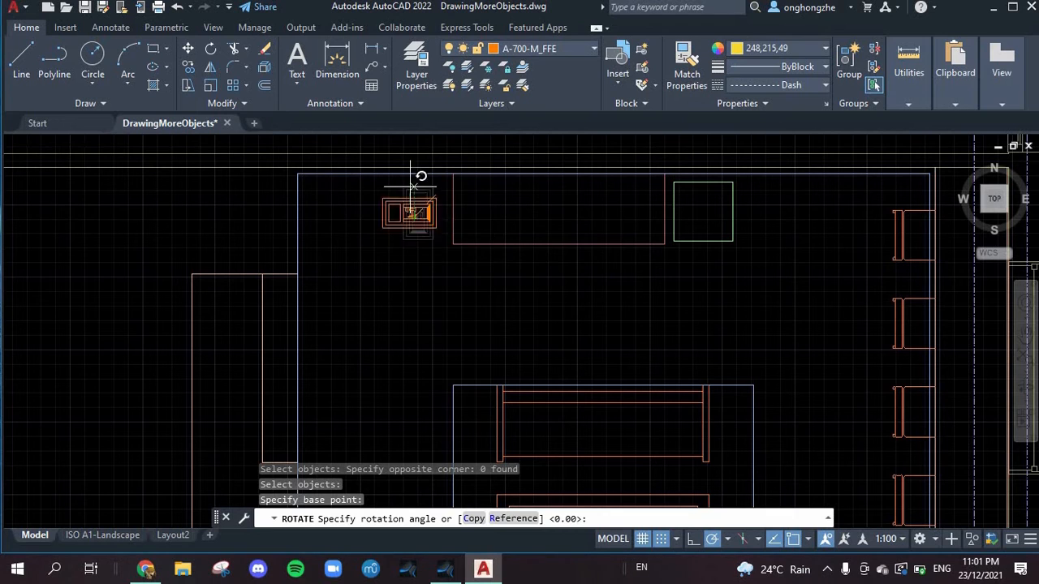
left_click(460, 217)
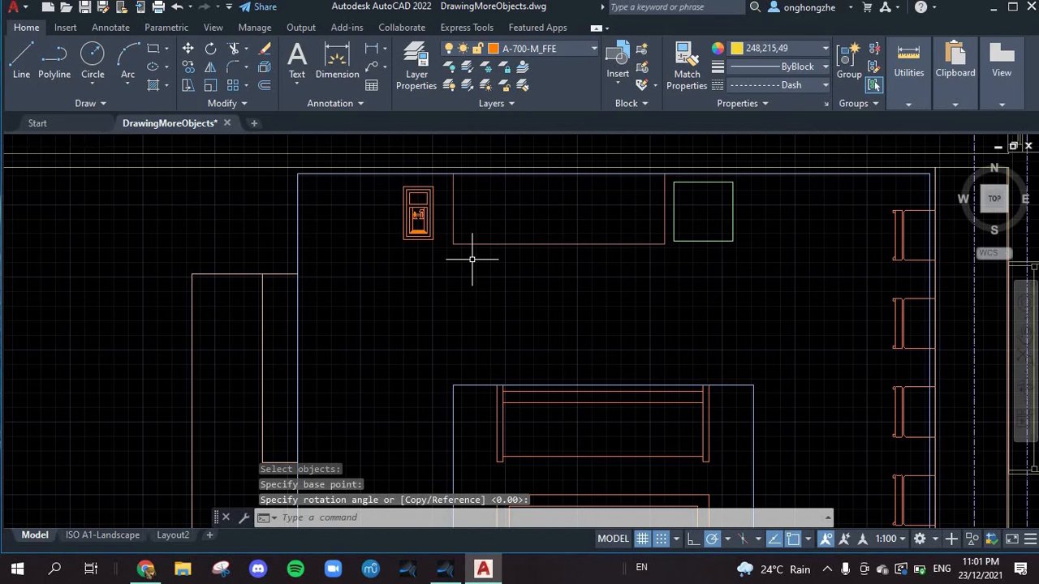
Step: Copy the kitchen's Ice and Water block into the upper meeting room, between the storage units and the head of the conference table
scroll(471, 259, "down", 3)
scroll(471, 259, "down", 2)
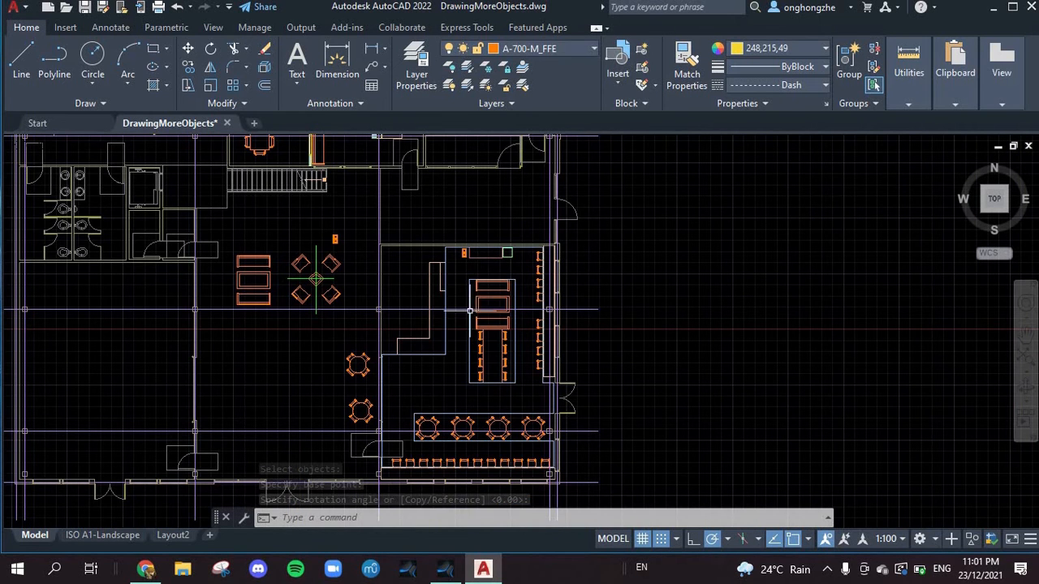
scroll(233, 274, "down", 4)
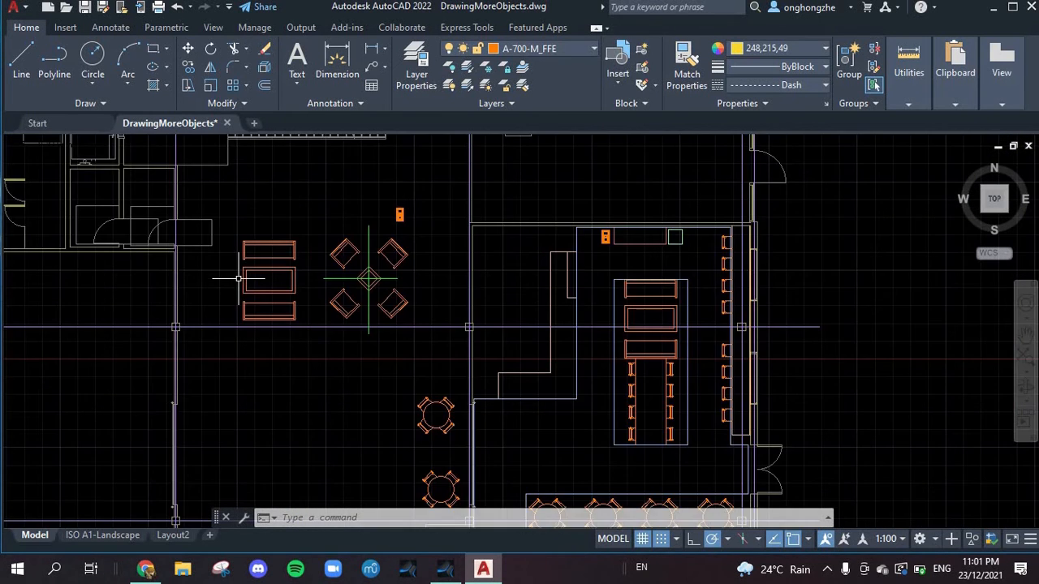
scroll(335, 320, "up", 5)
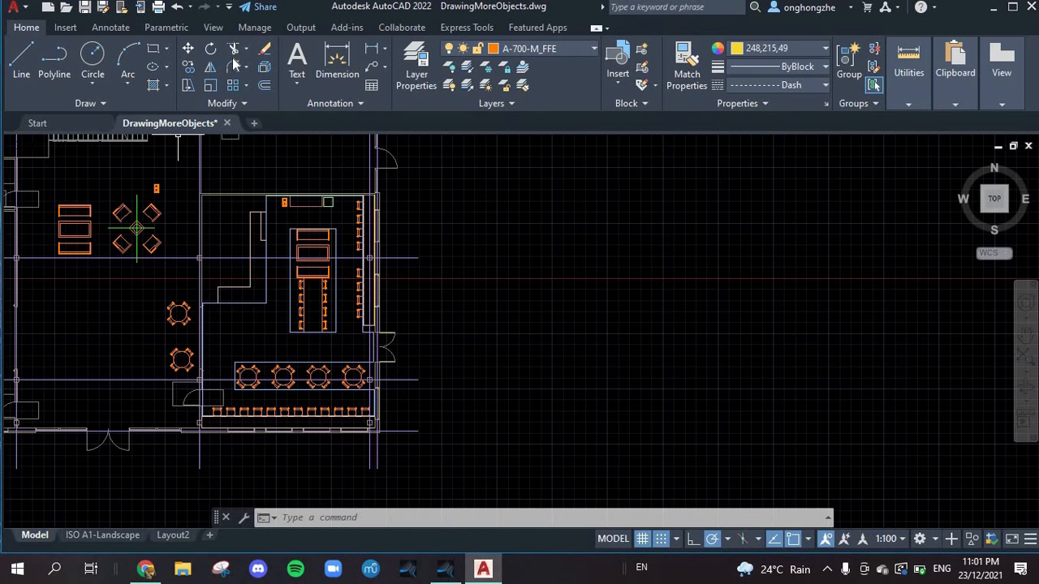
left_click(189, 68)
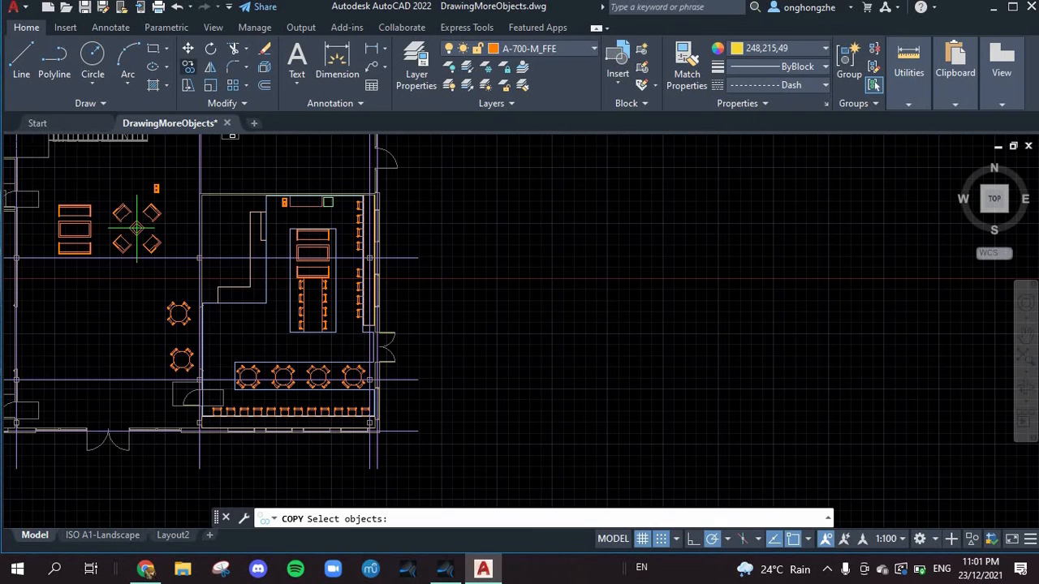
left_click(189, 68)
scroll(357, 192, "down", 1)
scroll(224, 152, "up", 2)
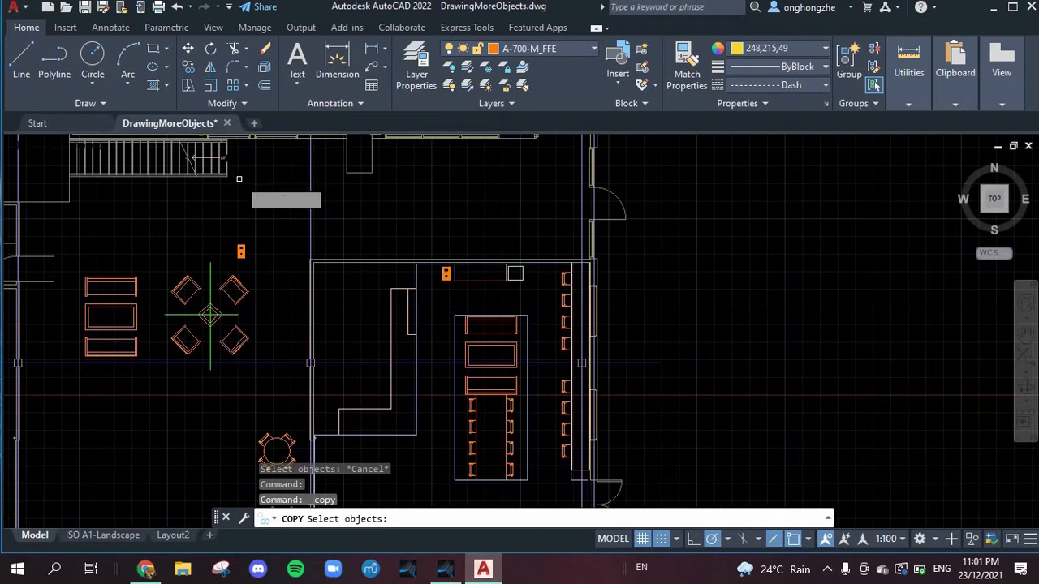
scroll(252, 196, "up", 2)
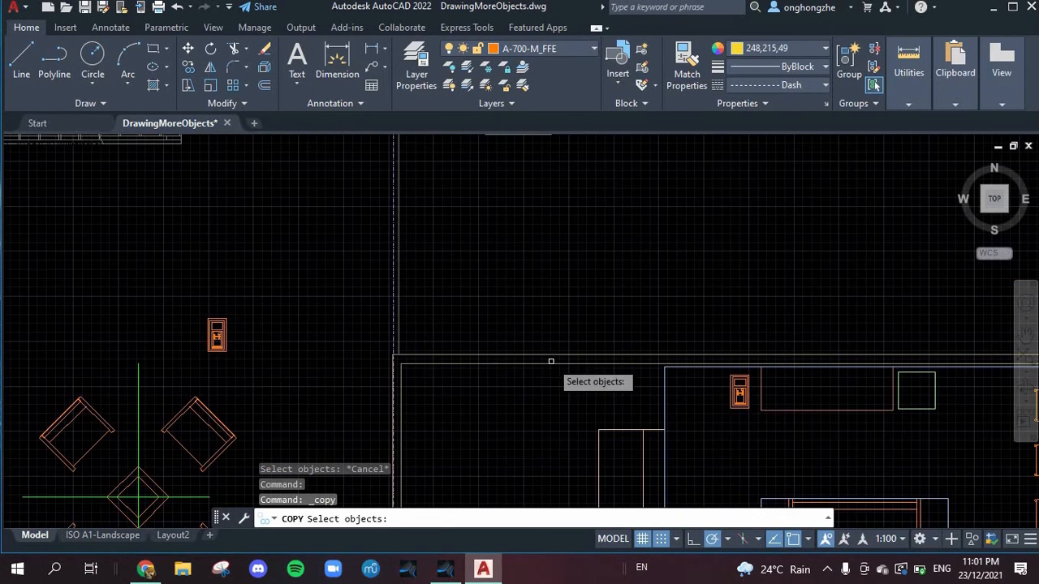
key("Return")
left_click(738, 393)
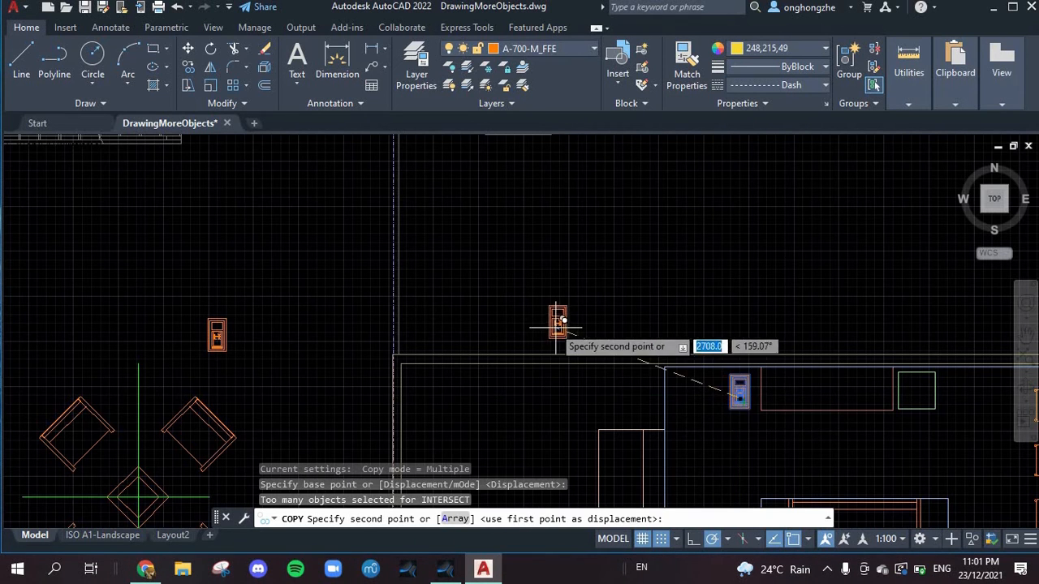
scroll(563, 320, "up", 3)
scroll(499, 284, "down", 8)
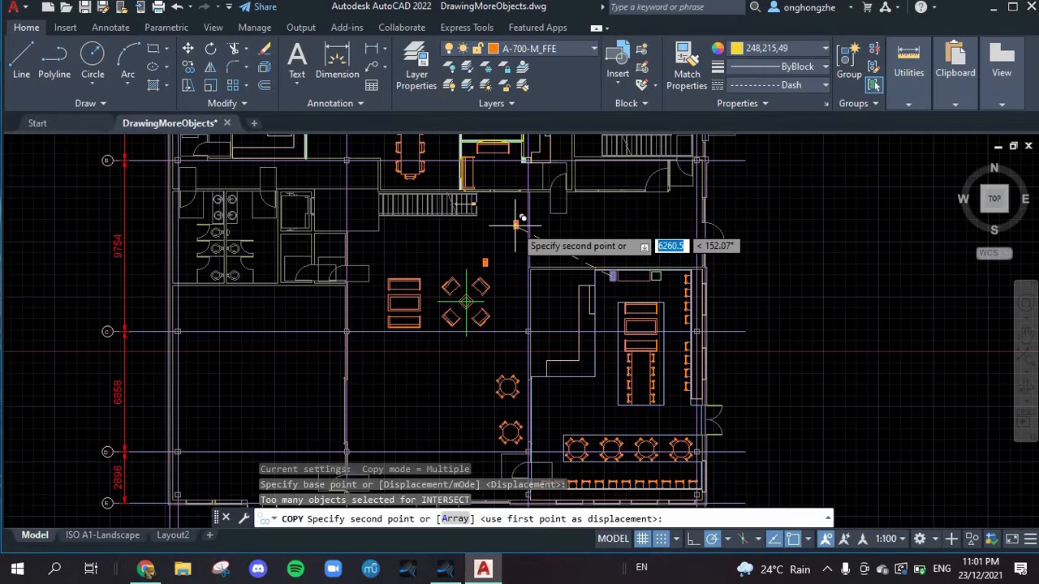
scroll(511, 215, "down", 4)
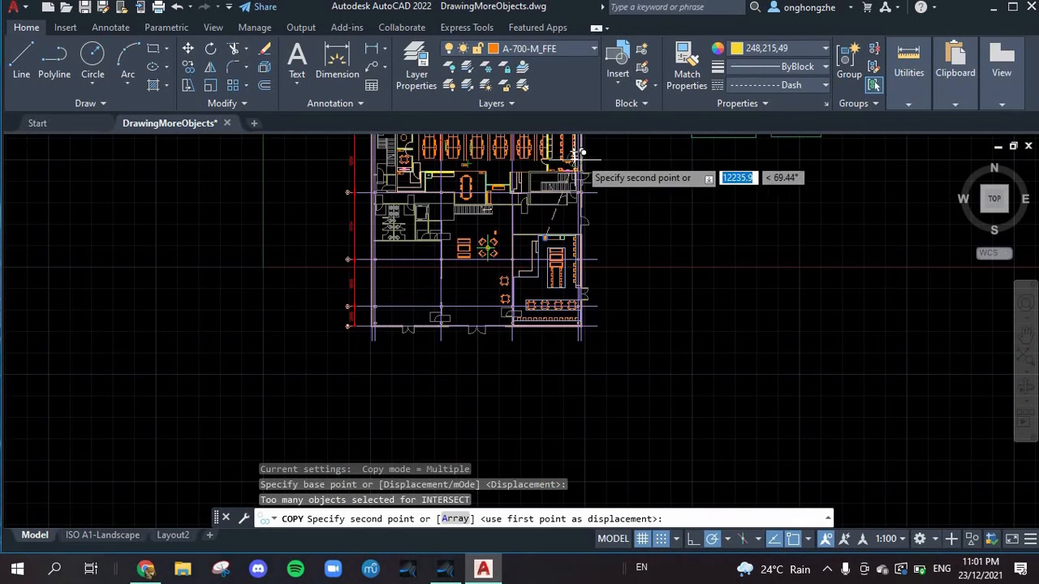
scroll(568, 152, "up", 6)
scroll(519, 154, "down", 4)
scroll(513, 142, "down", 1)
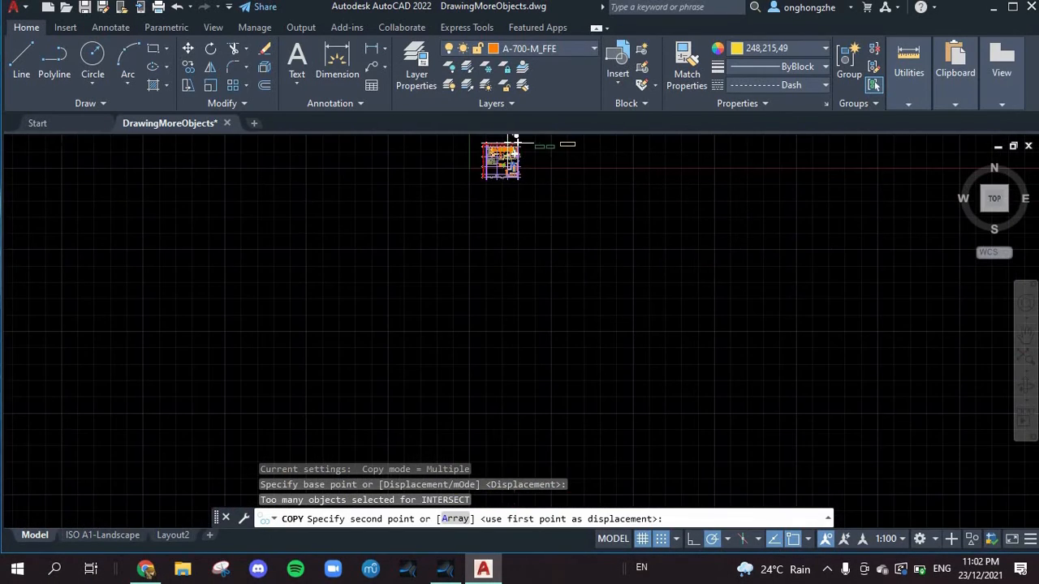
scroll(516, 148, "up", 6)
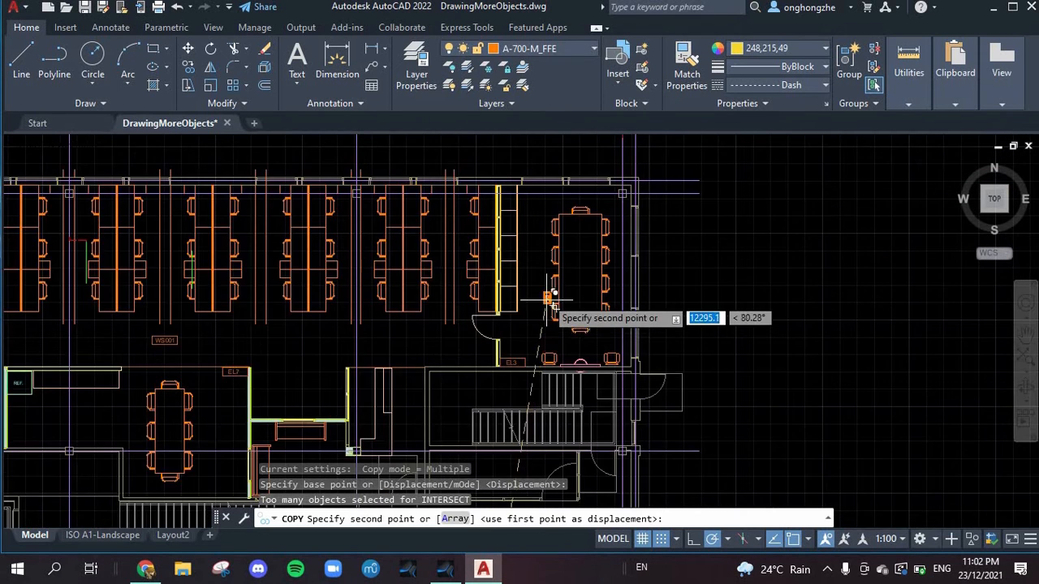
scroll(547, 298, "up", 2)
left_click(514, 154)
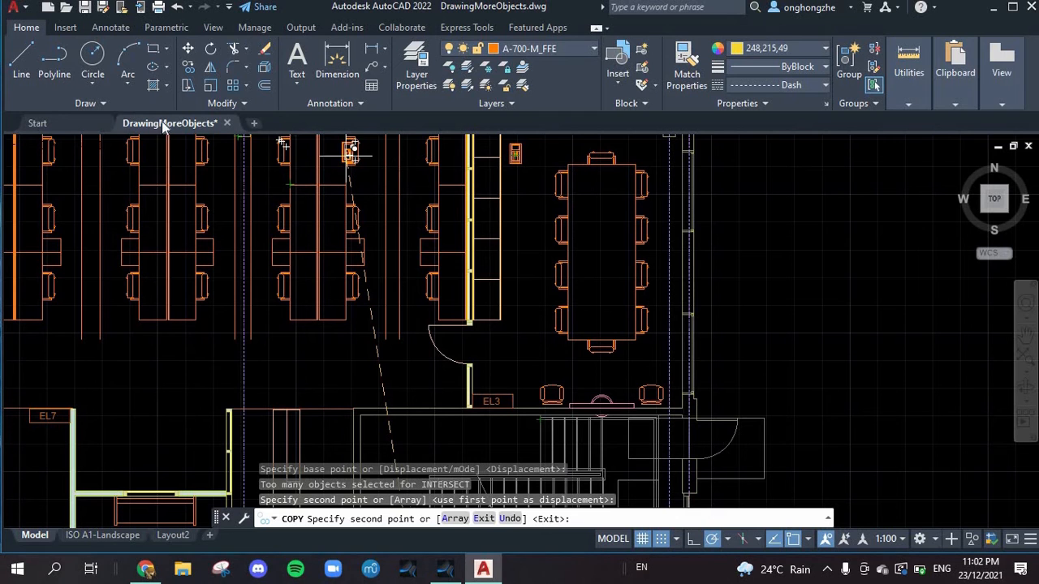
left_click(21, 57)
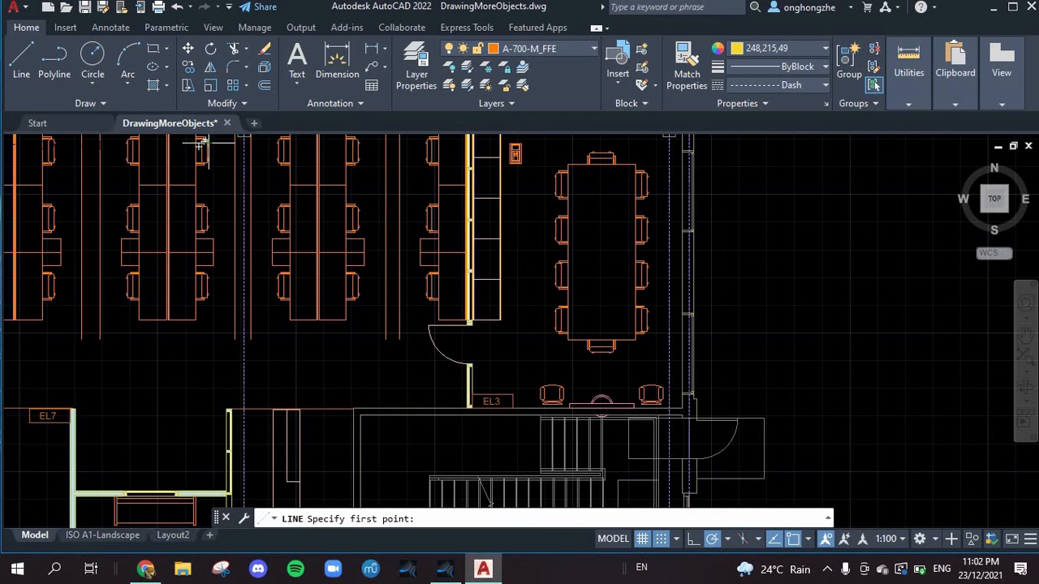
scroll(616, 292, "down", 5)
scroll(499, 349, "up", 3)
scroll(499, 349, "down", 8)
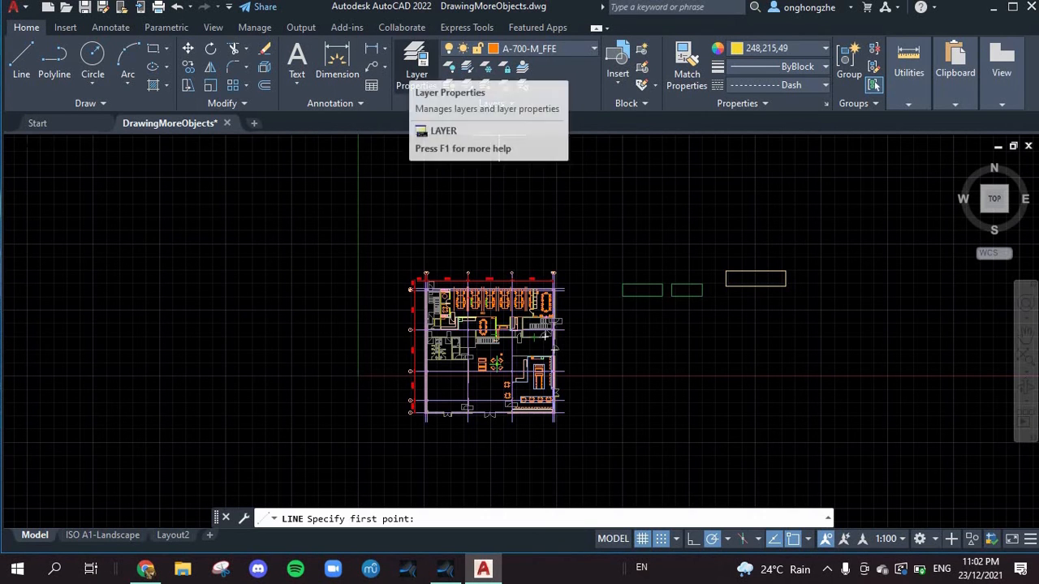
scroll(495, 345, "down", 1)
scroll(496, 353, "up", 3)
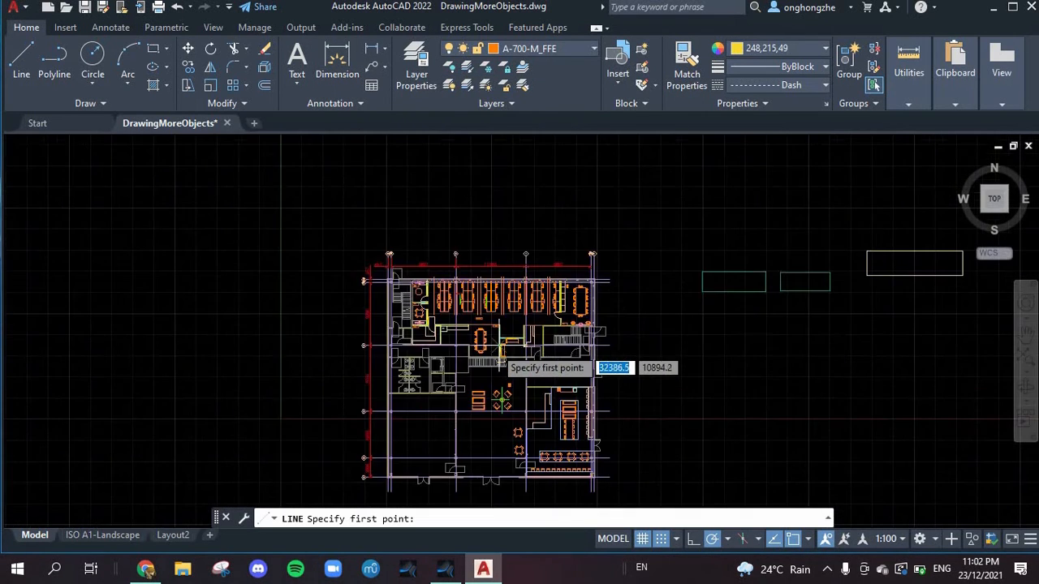
scroll(497, 345, "up", 2)
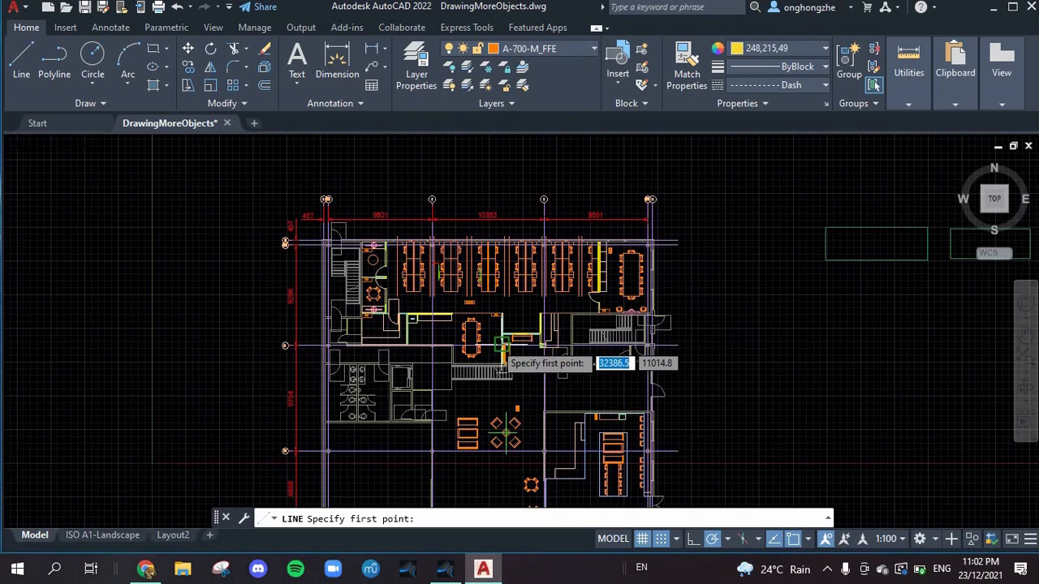
Step: Open the layer properties manager and look through the drawing's layers with their colours, linetypes and lineweights
left_click(398, 77)
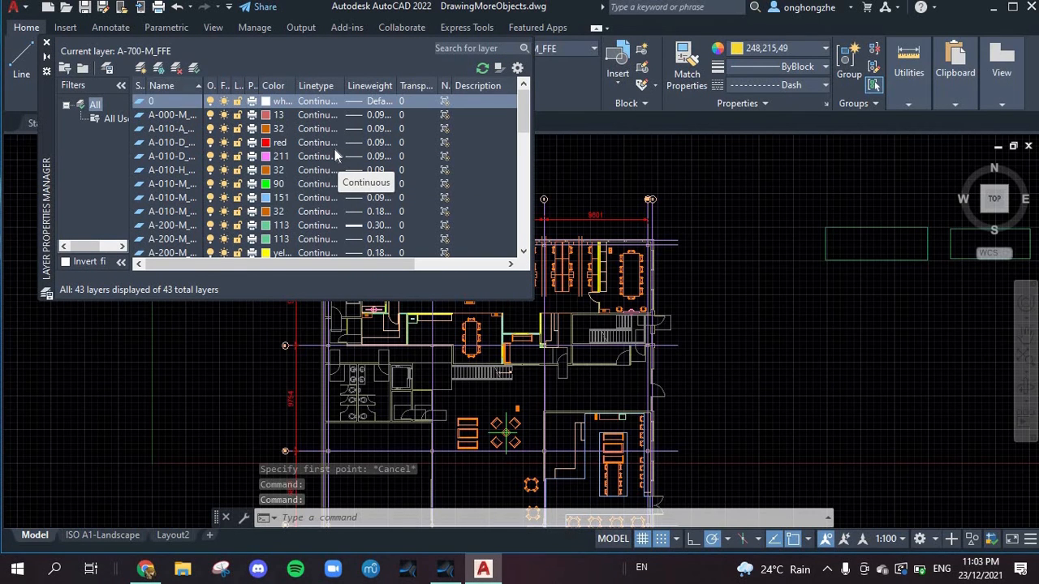
scroll(288, 141, "down", 8)
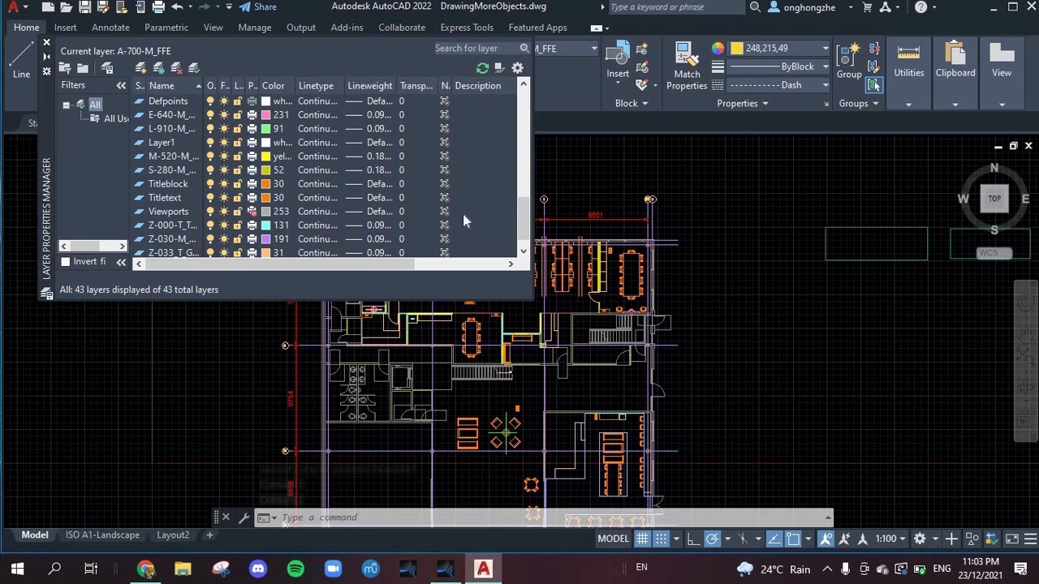
scroll(466, 226, "down", 1)
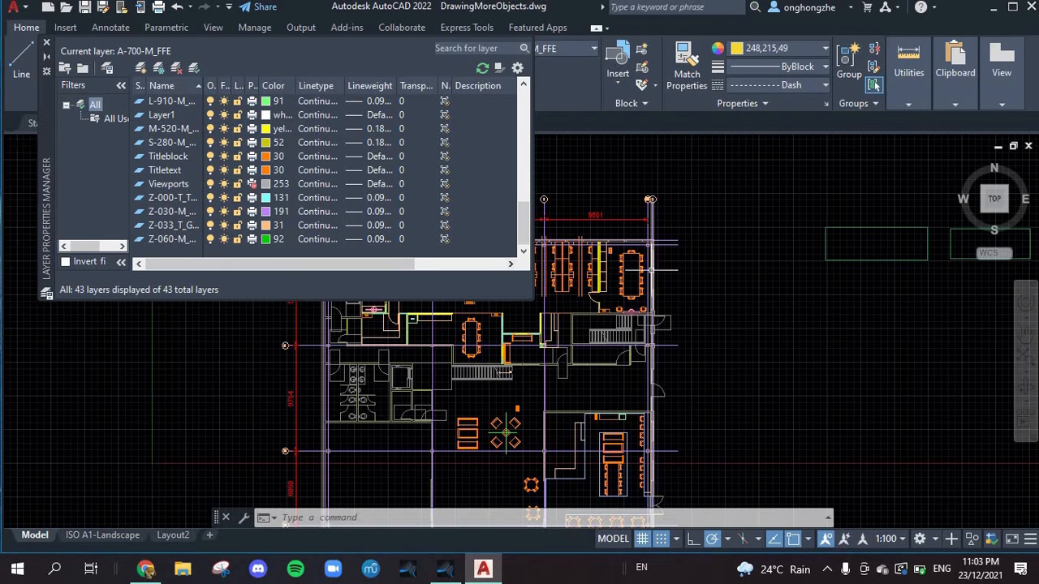
scroll(661, 263, "up", 4)
scroll(570, 317, "down", 5)
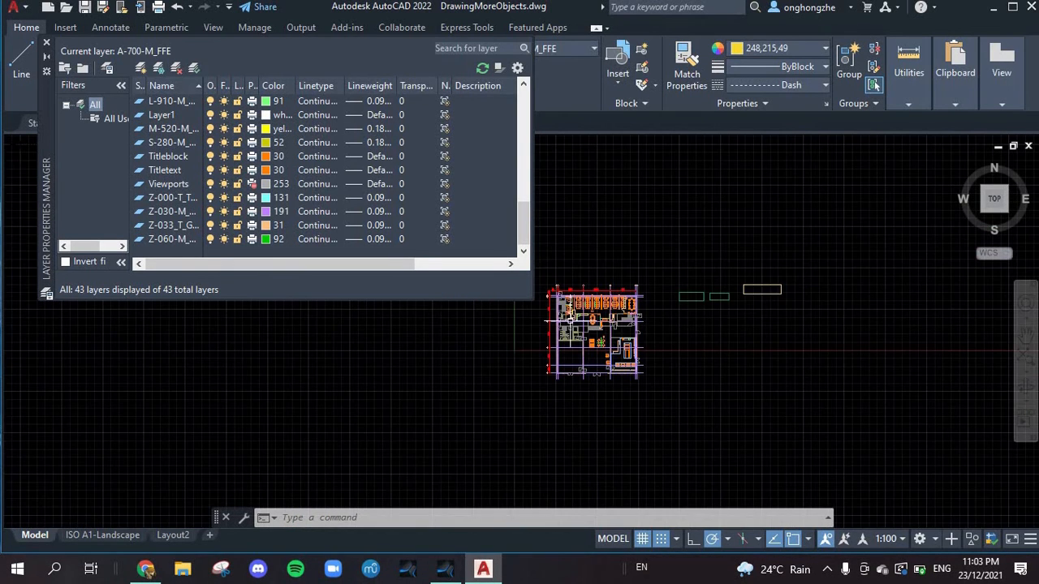
scroll(570, 311, "up", 4)
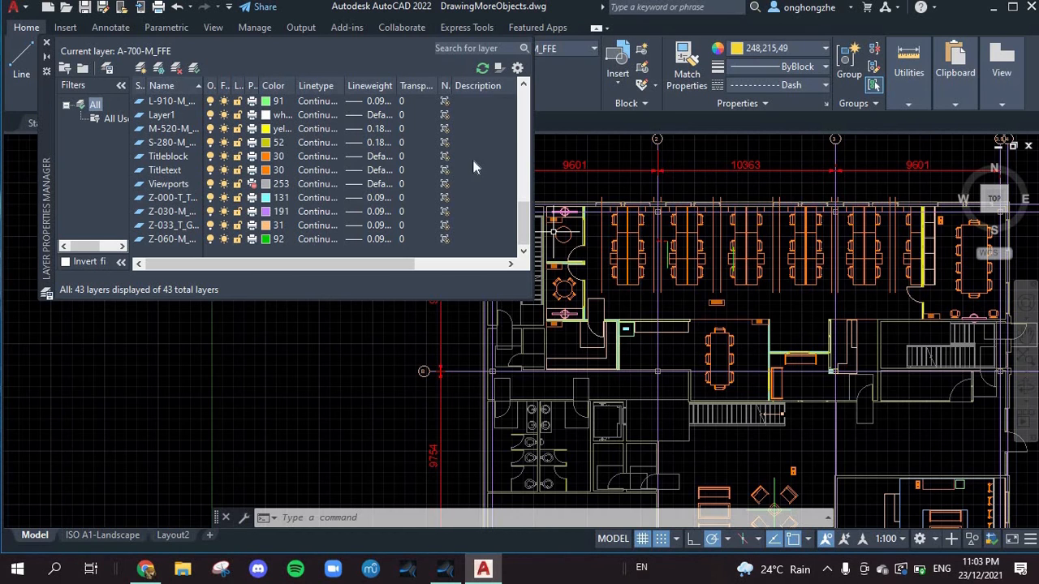
left_click_drag(526, 226, 503, 199)
scroll(341, 158, "down", 1)
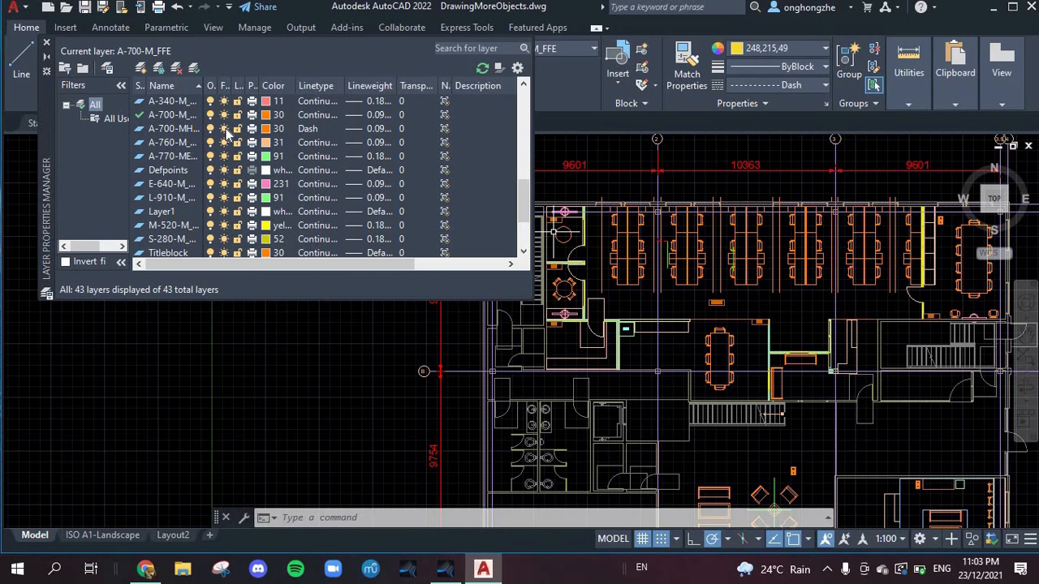
Step: Freeze the A-700-MH layer that uses the Dash linetype, and thaw it again
left_click(225, 129)
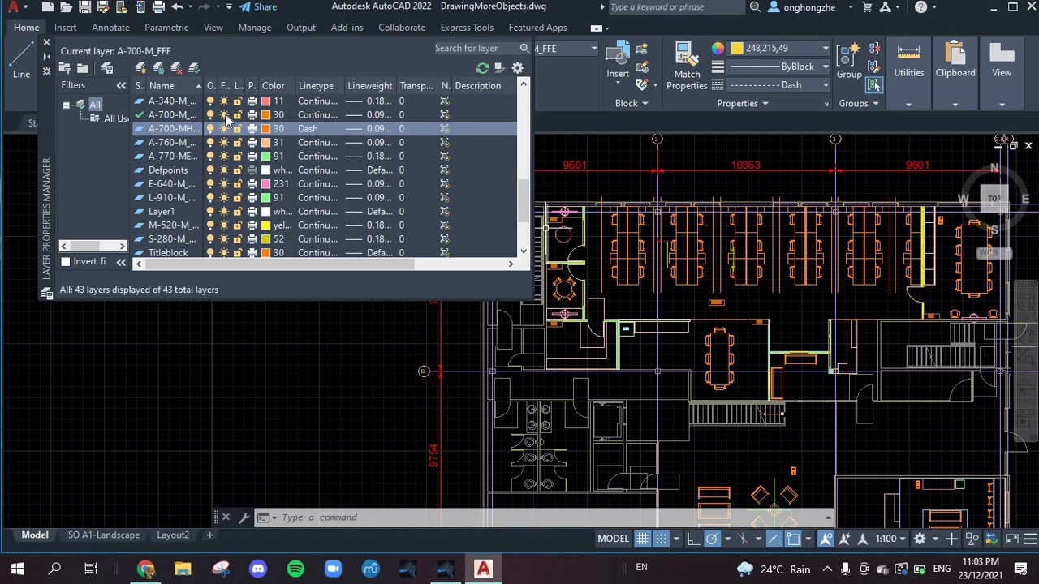
left_click(225, 128)
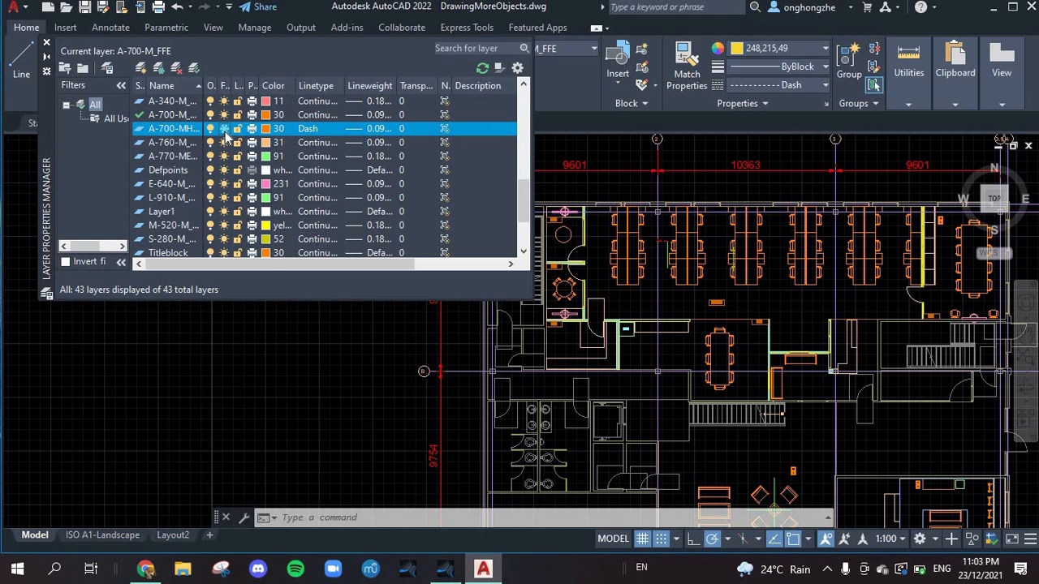
key("Escape")
key("Escape")
key("Escape")
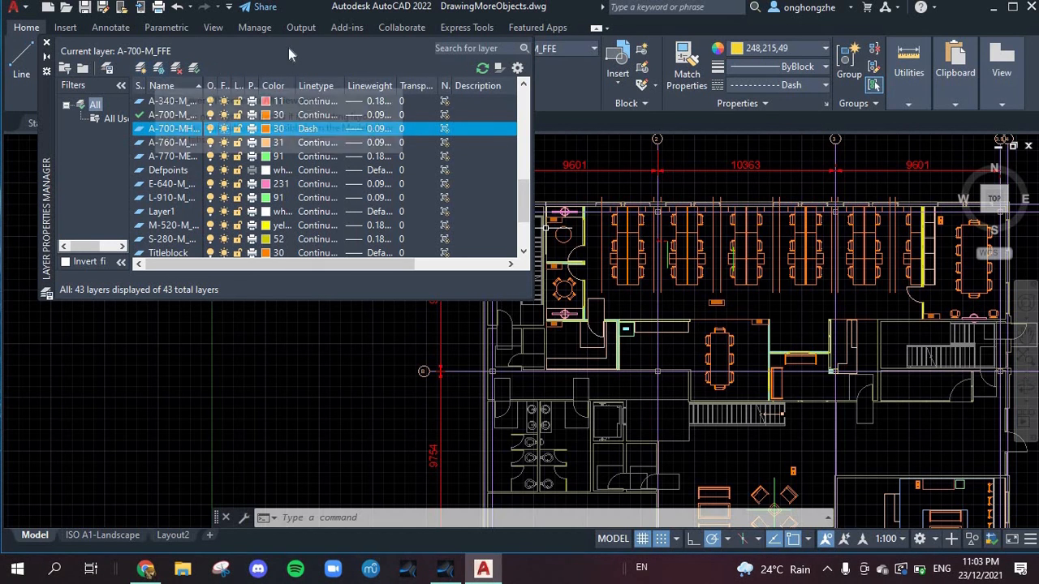
Step: Create a new layer named "water filter" and close the layer properties manager
left_click(159, 71)
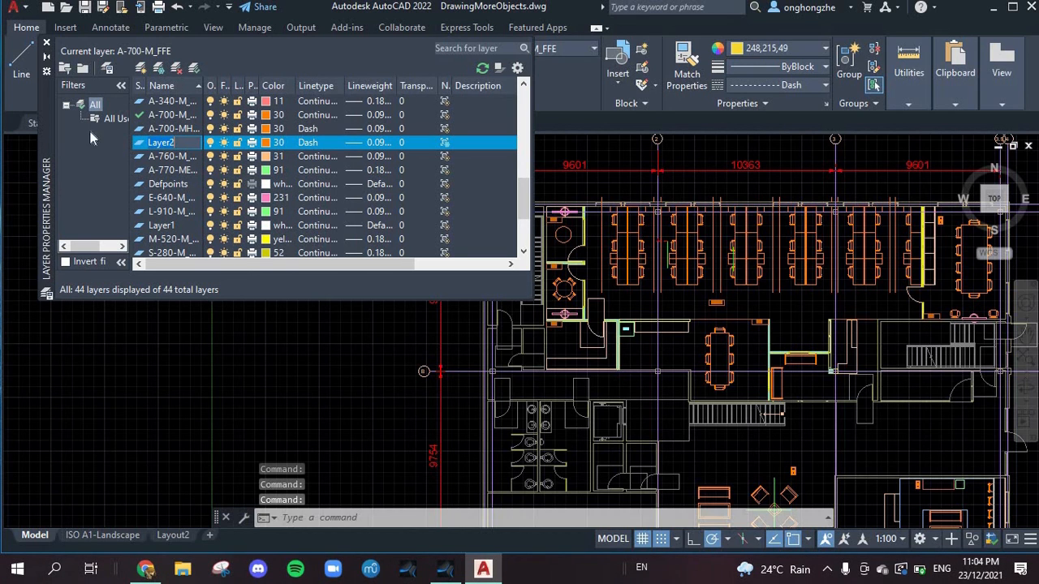
type("water filter")
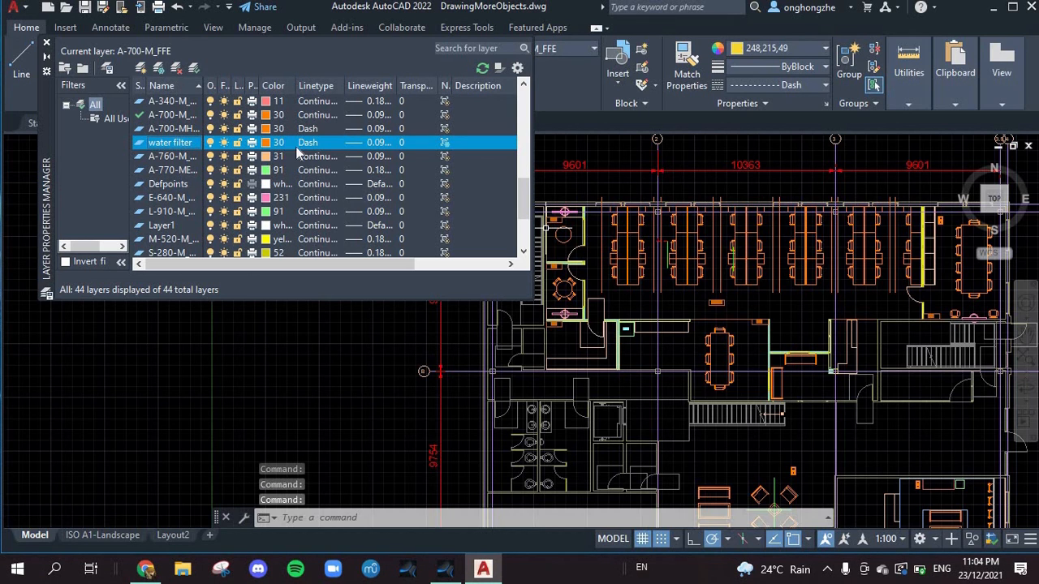
left_click(46, 43)
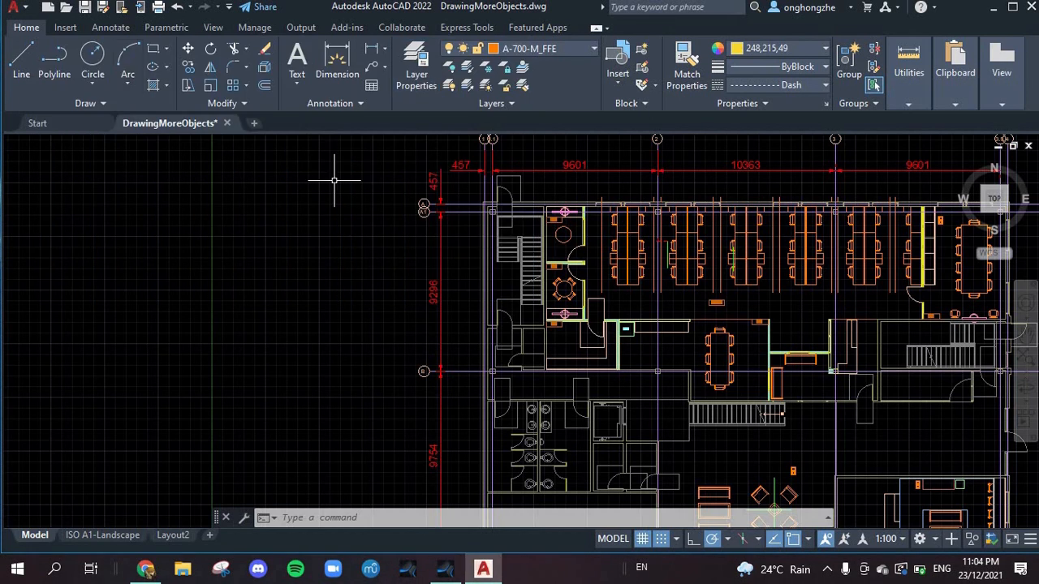
scroll(550, 374, "up", 5)
scroll(824, 368, "down", 10)
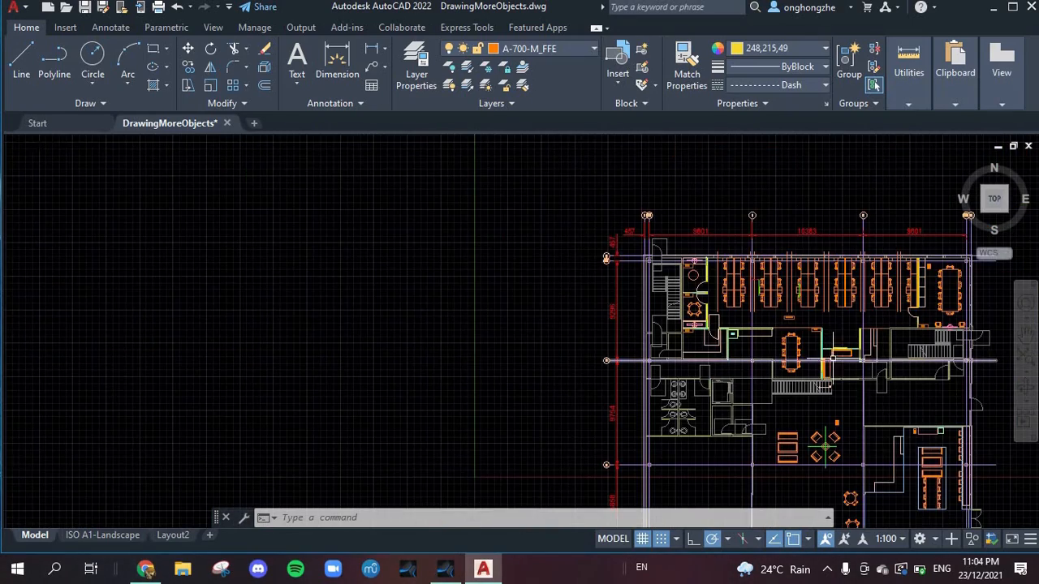